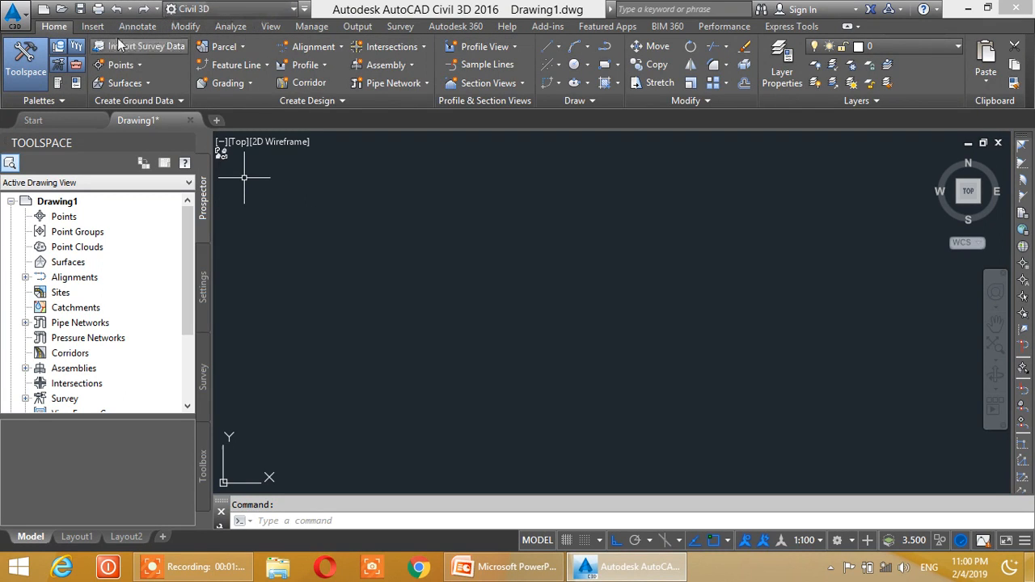
- Create a COGO point manually in the upper part of the empty drawing, with description 1 and elevation 10.50
click(131, 63)
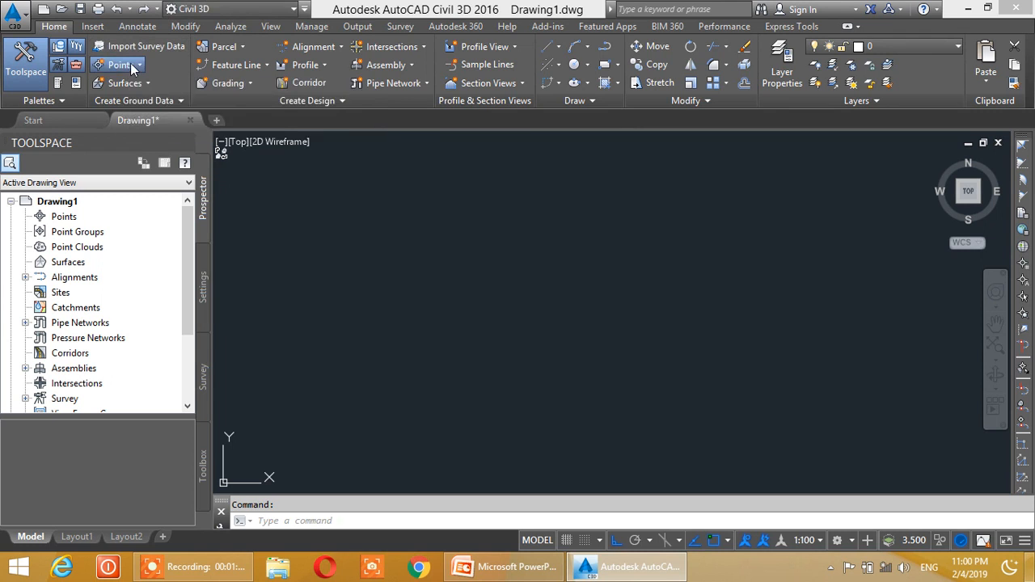
mouse_move(136, 101)
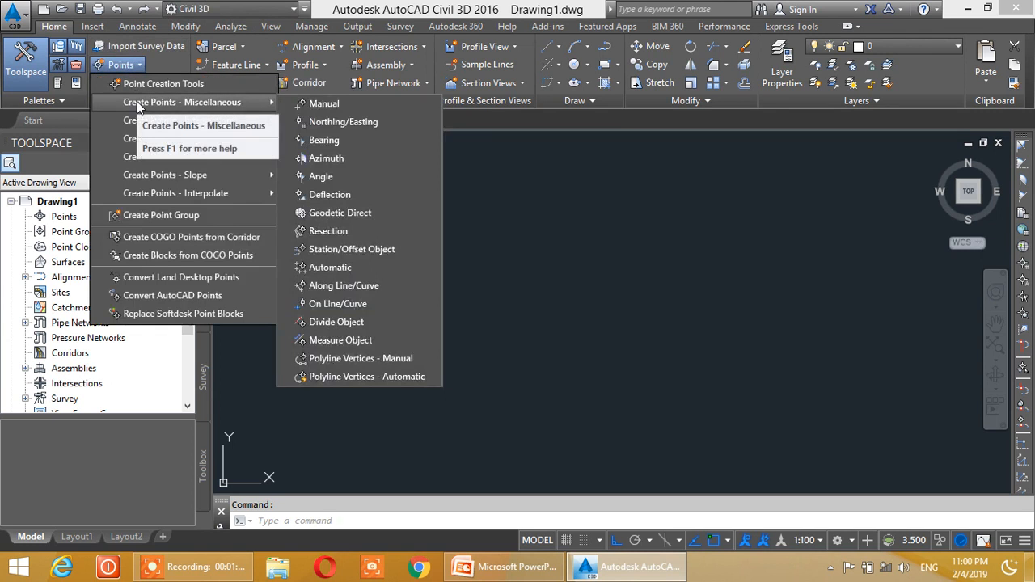
click(324, 105)
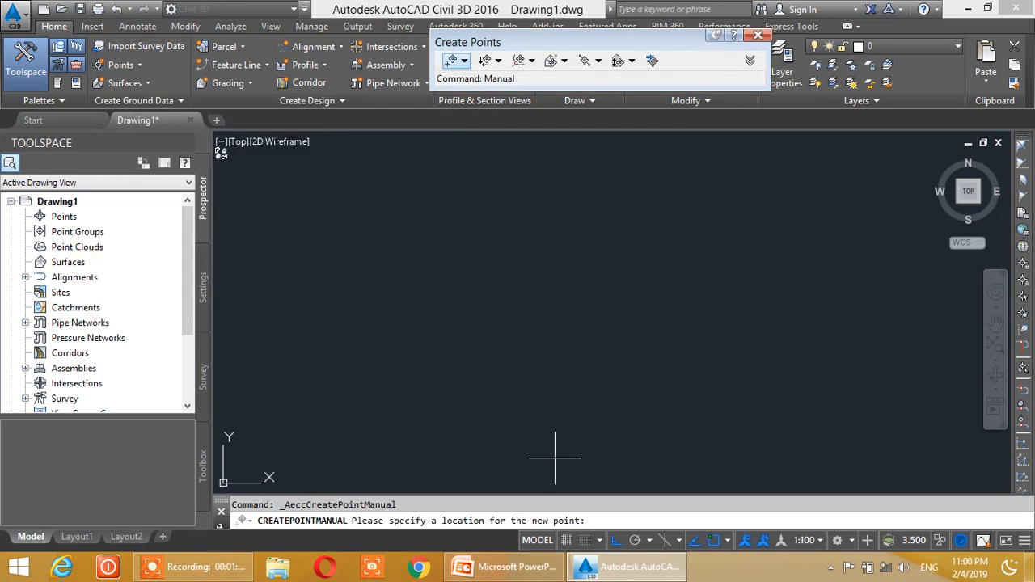
click(343, 238)
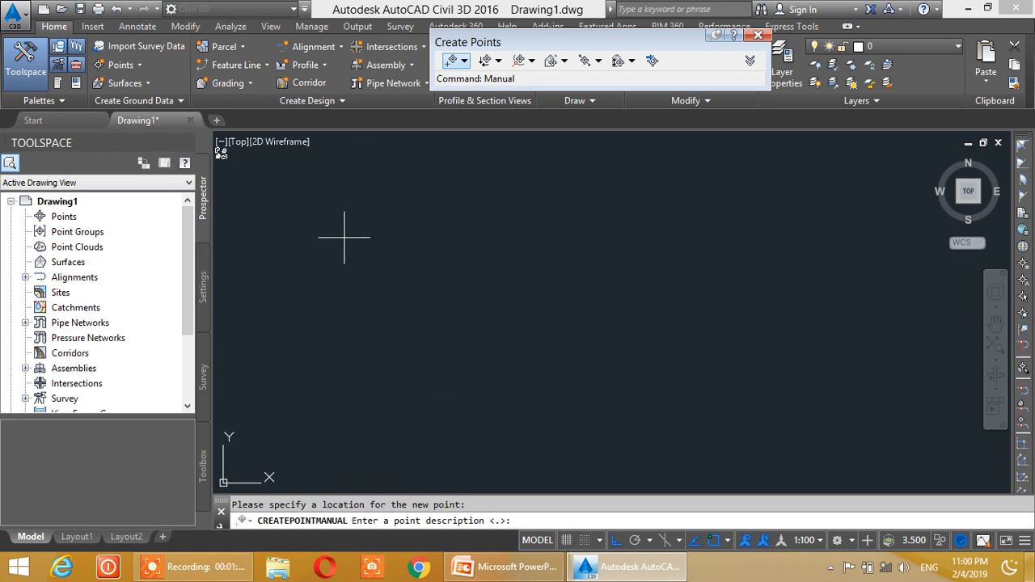
text(1)
key(Return)
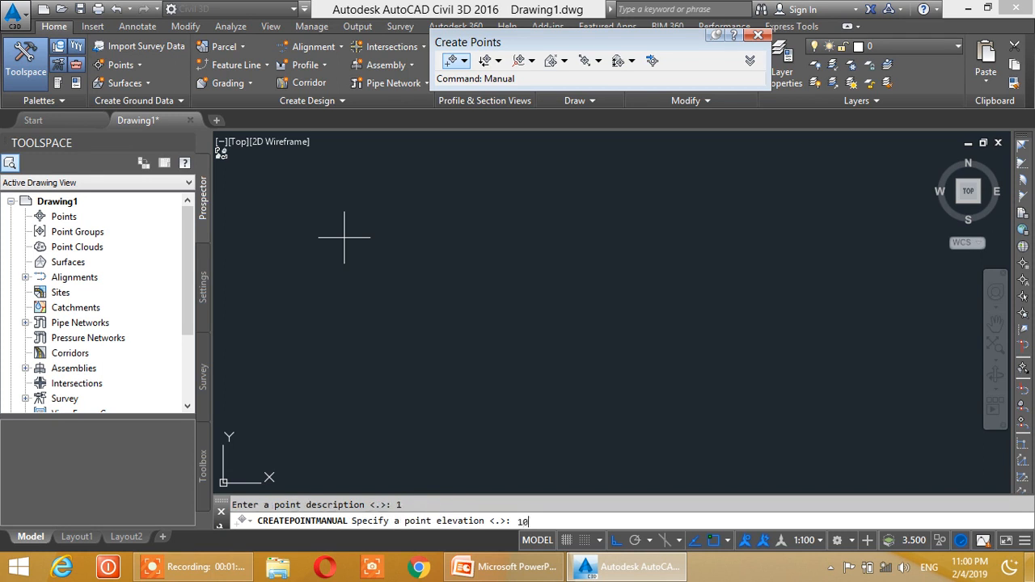
text(10.50)
key(Return)
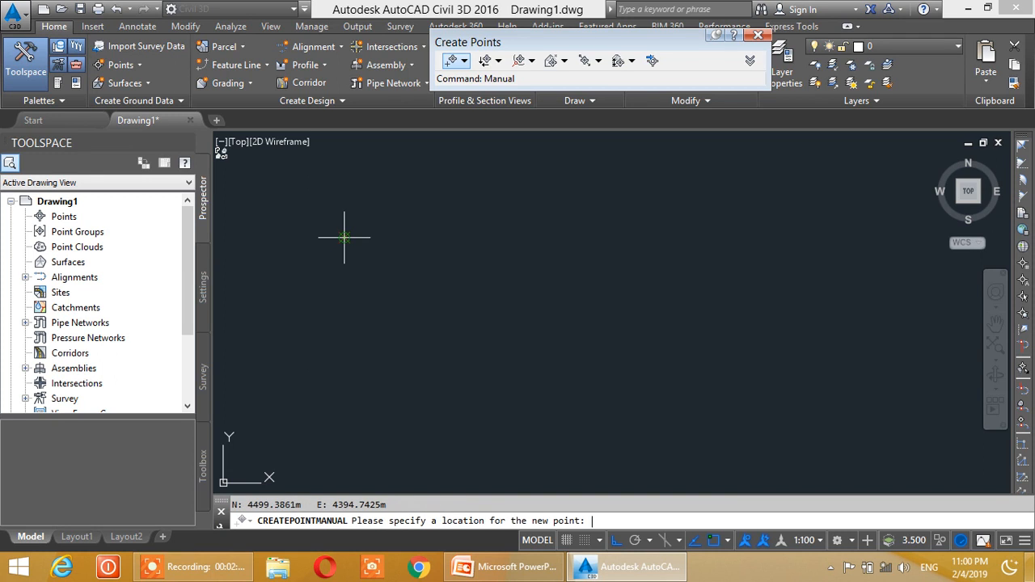
- Create a second manual point about 3.75 m directly below the first, with description 2 and elevation 10.50, and close the point creation tools
click(345, 350)
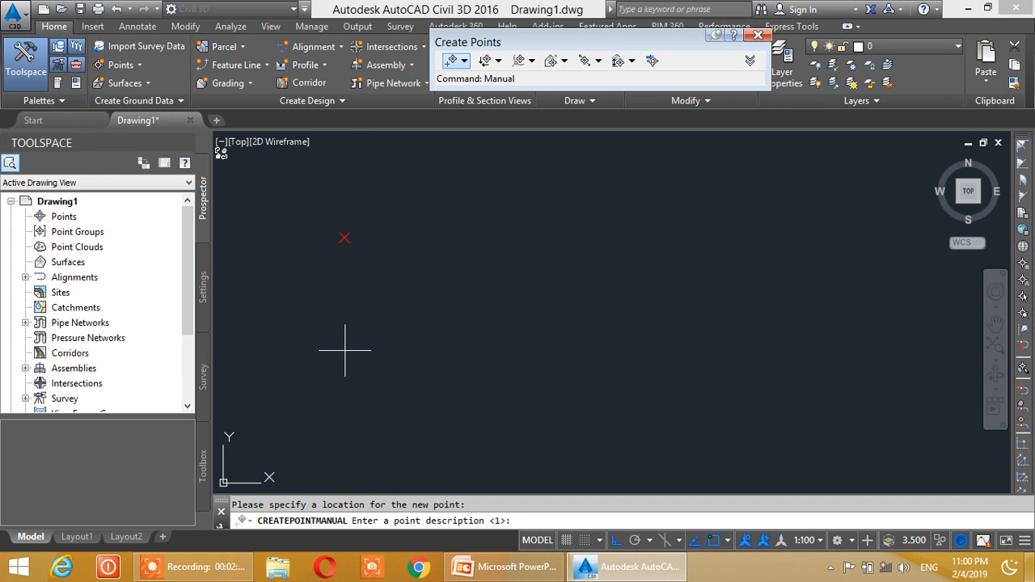
text(2)
key(Return)
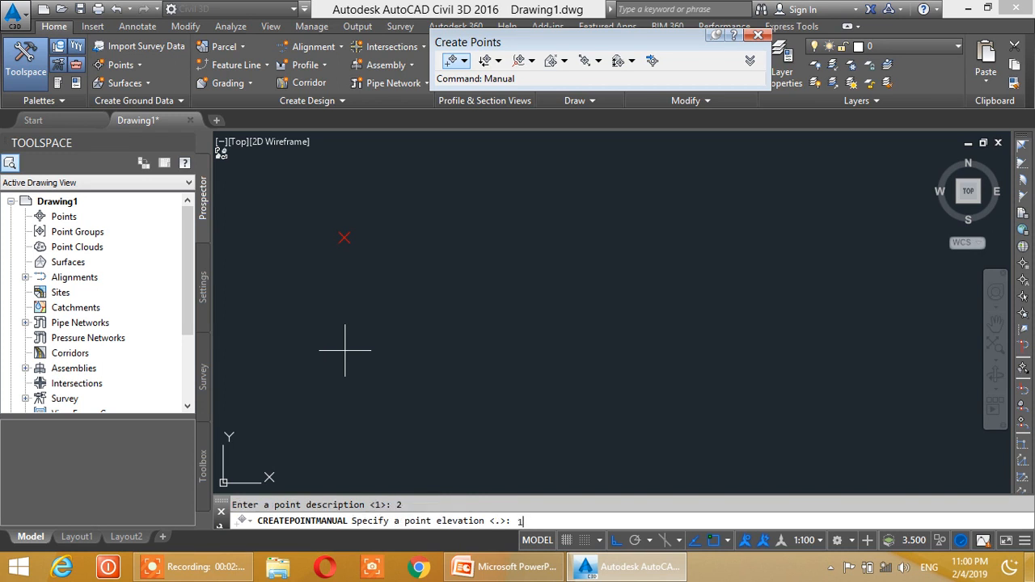
text(10.50)
key(Return)
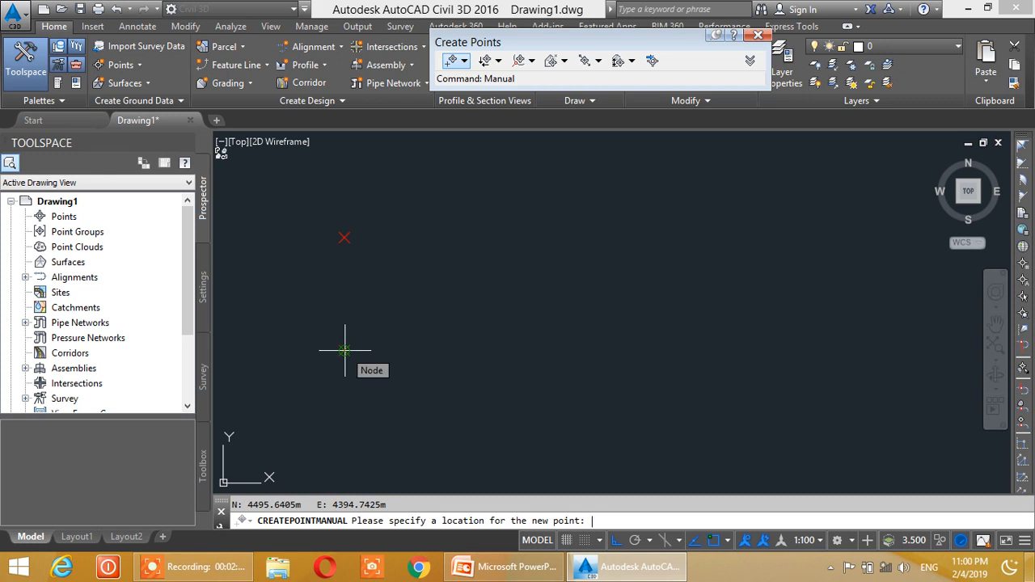
key(Escape)
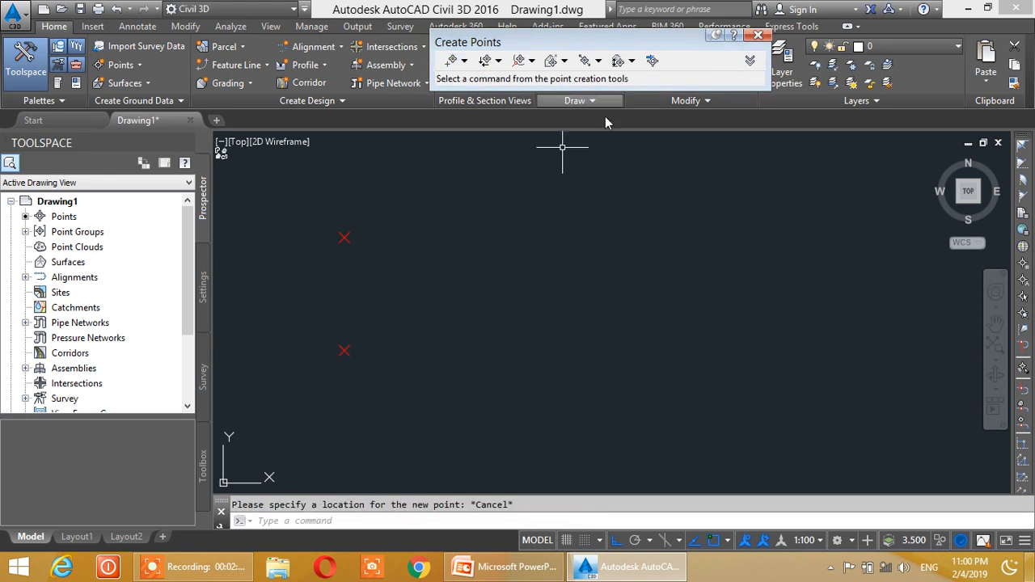
click(758, 35)
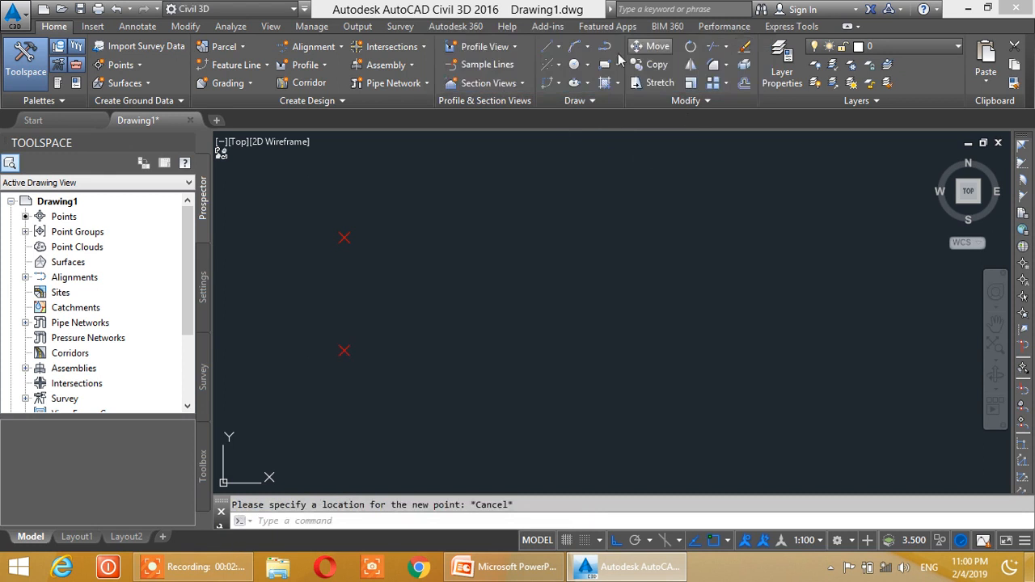
- Draw a horizontal line 10 m long eastward from the upper point
click(555, 50)
click(566, 72)
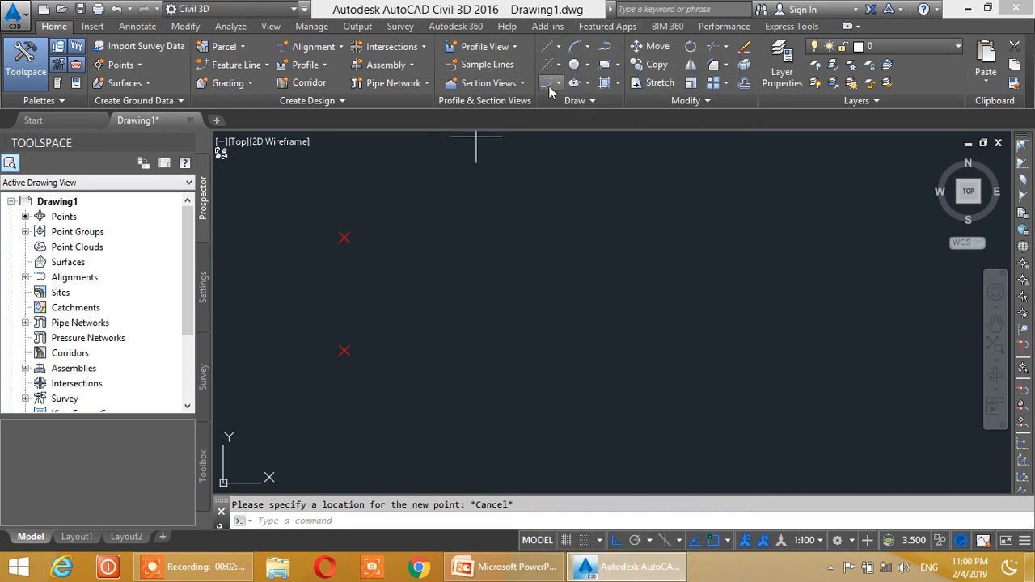
click(345, 237)
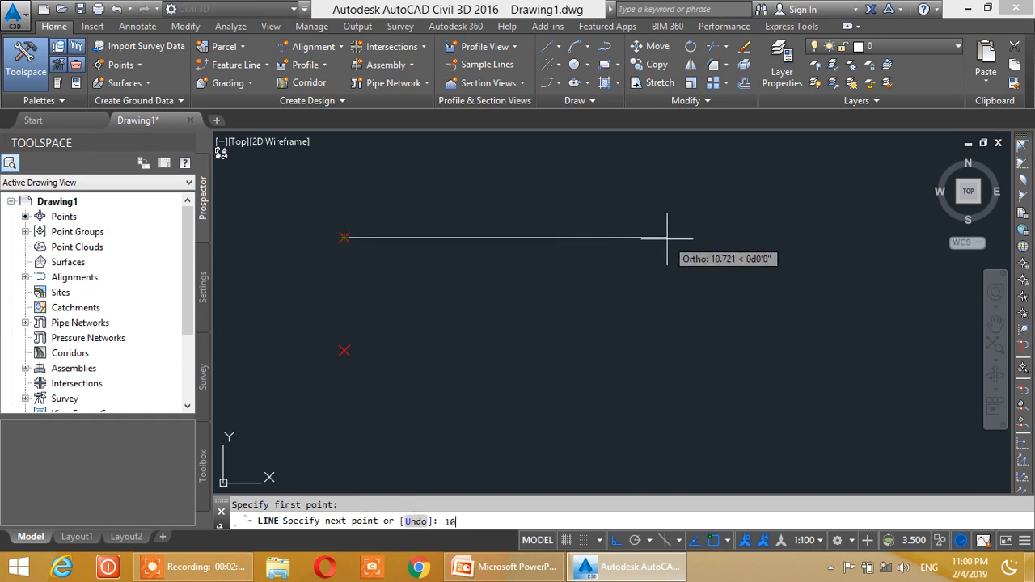
text(10)
key(Return)
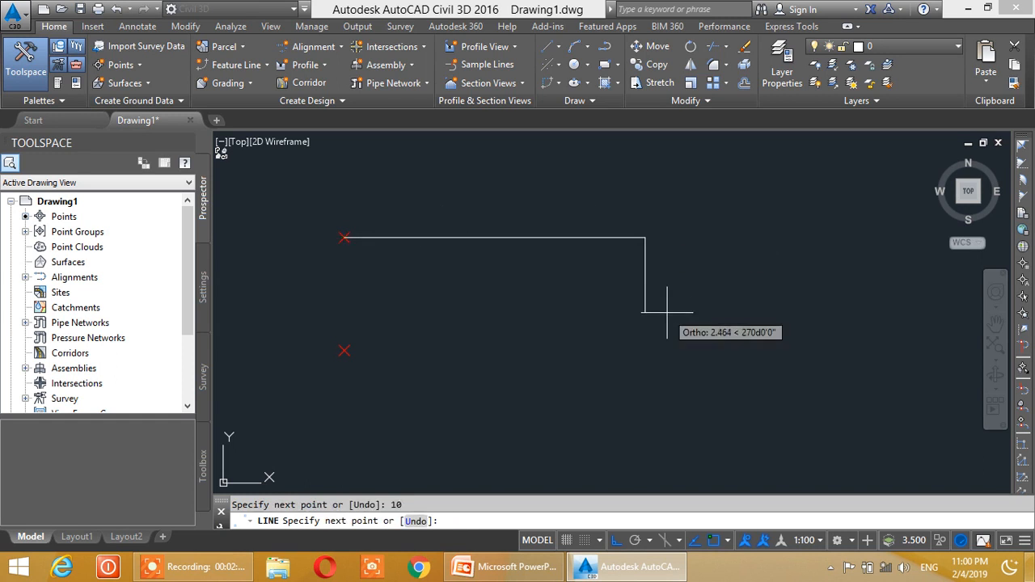
key(Escape)
mouse_move(405, 293)
middle_down()
mouse_move(448, 294)
mouse_move(455, 282)
mouse_move(429, 278)
middle_up()
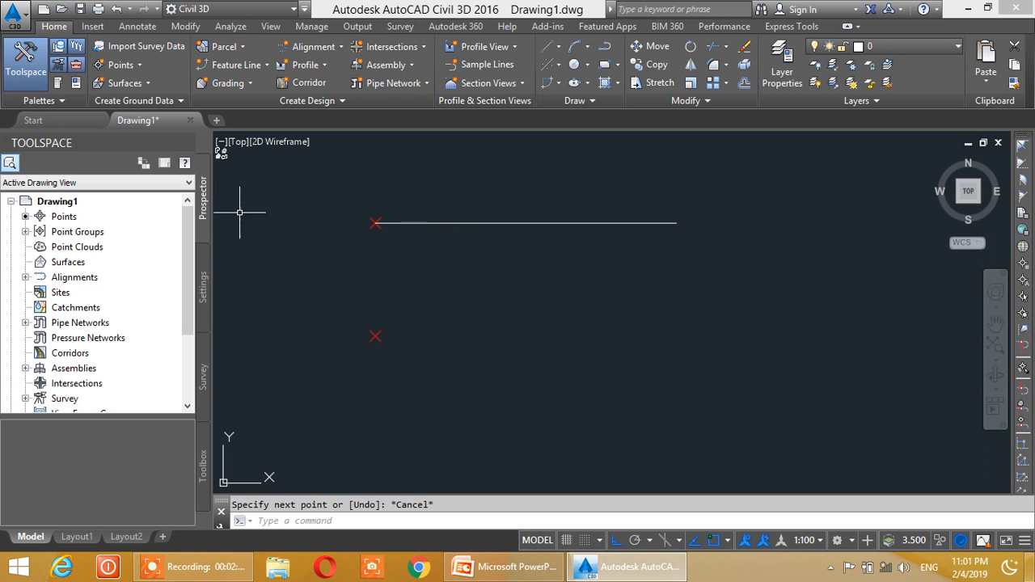
- Start Slope/Grade - Distance point creation from the upper point along the line, with a grade of -2 percent and a distance of 10
click(119, 64)
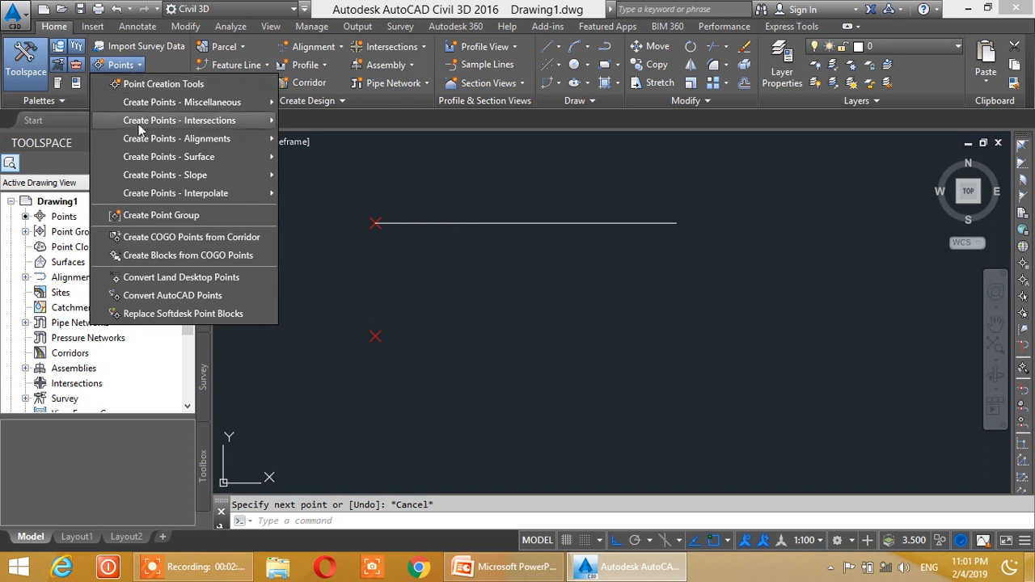
mouse_move(183, 183)
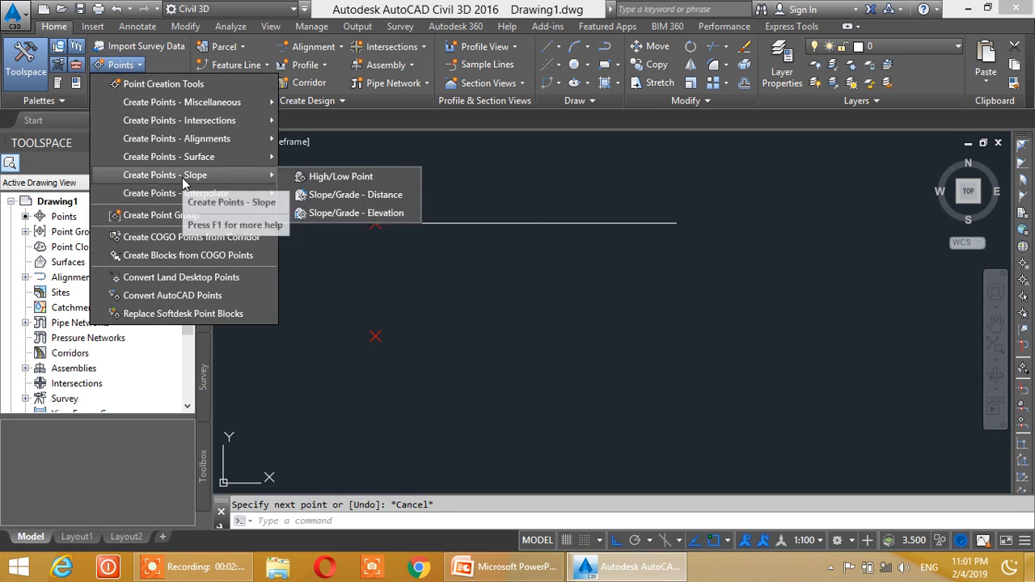
click(358, 196)
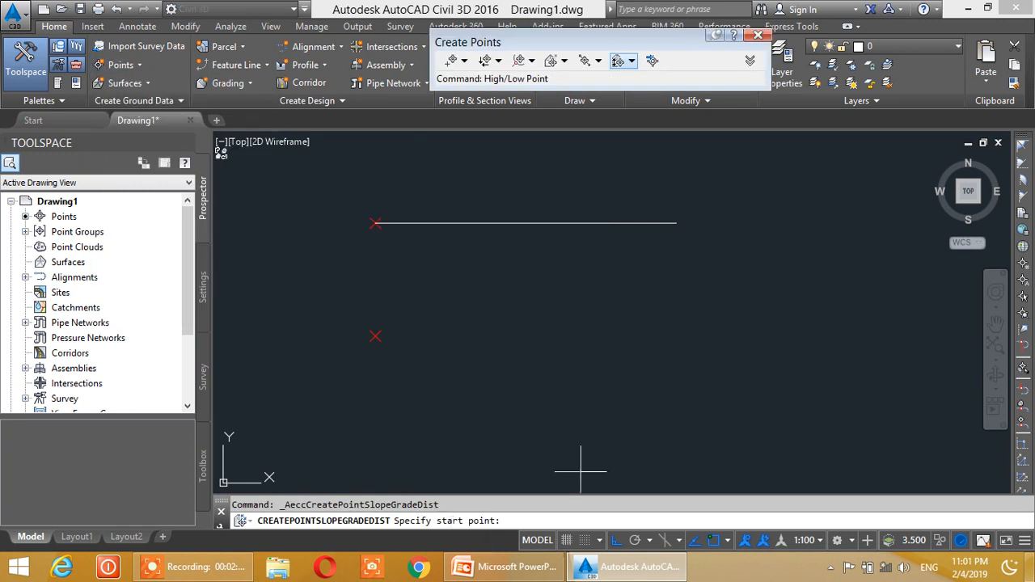
scroll(351, 270, up, 2)
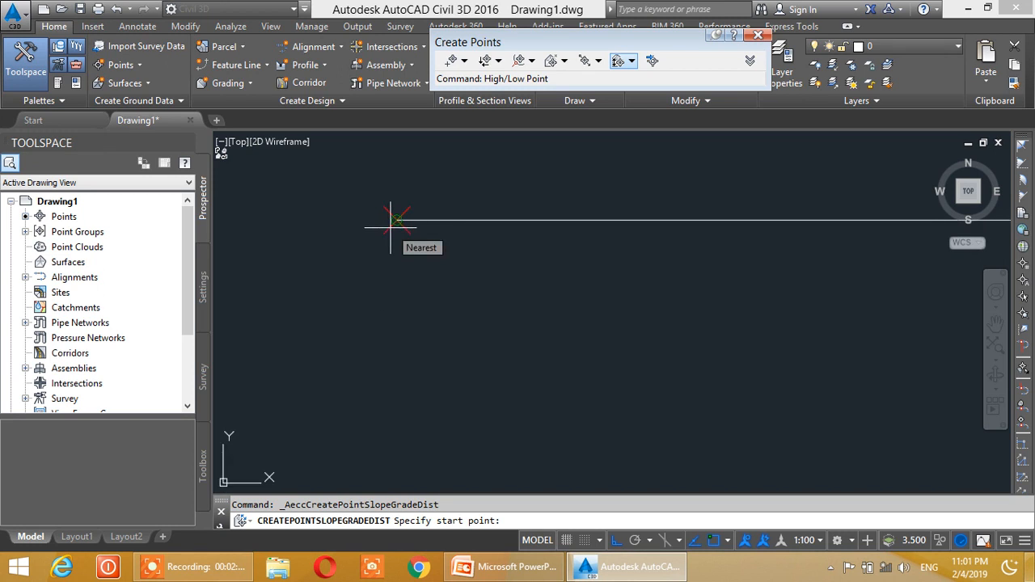
click(391, 219)
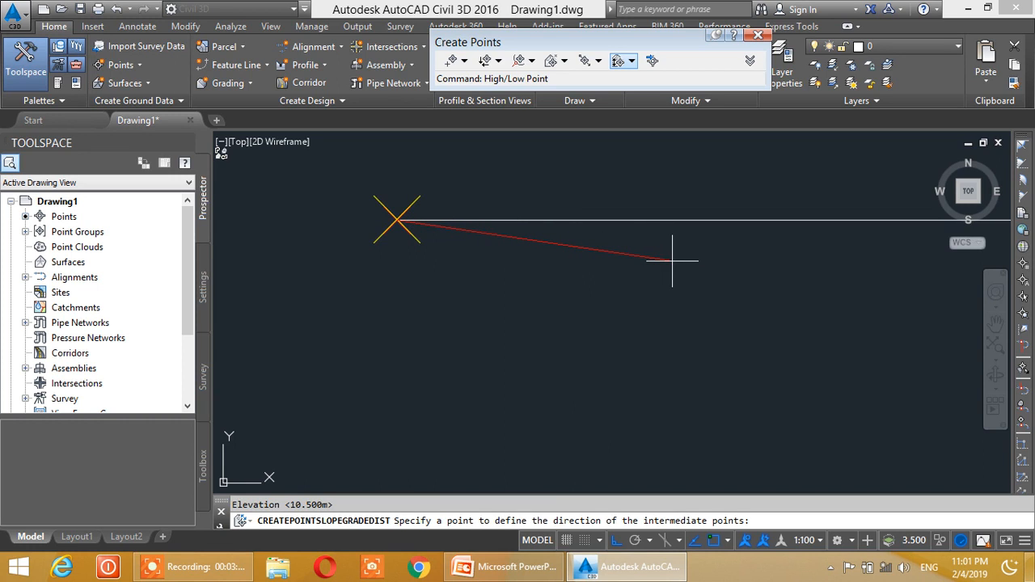
middle_drag(672, 261, 534, 277)
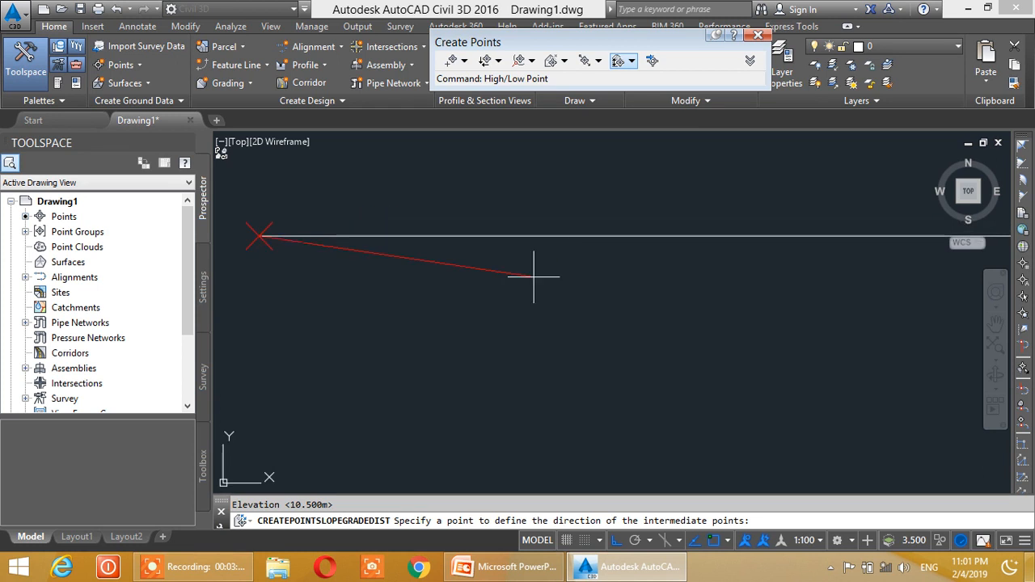
click(820, 236)
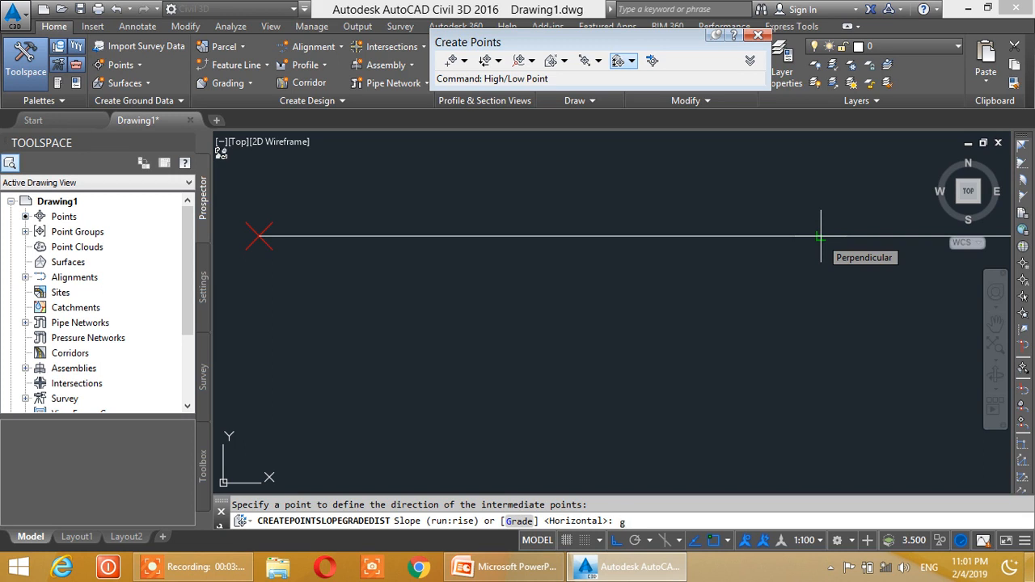
key(Return)
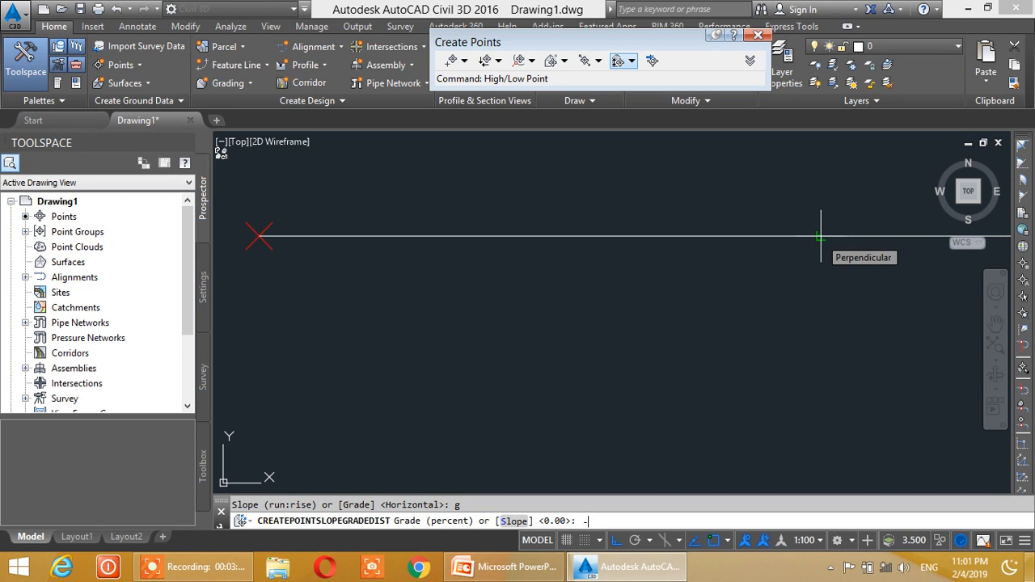
text(-2)
key(Return)
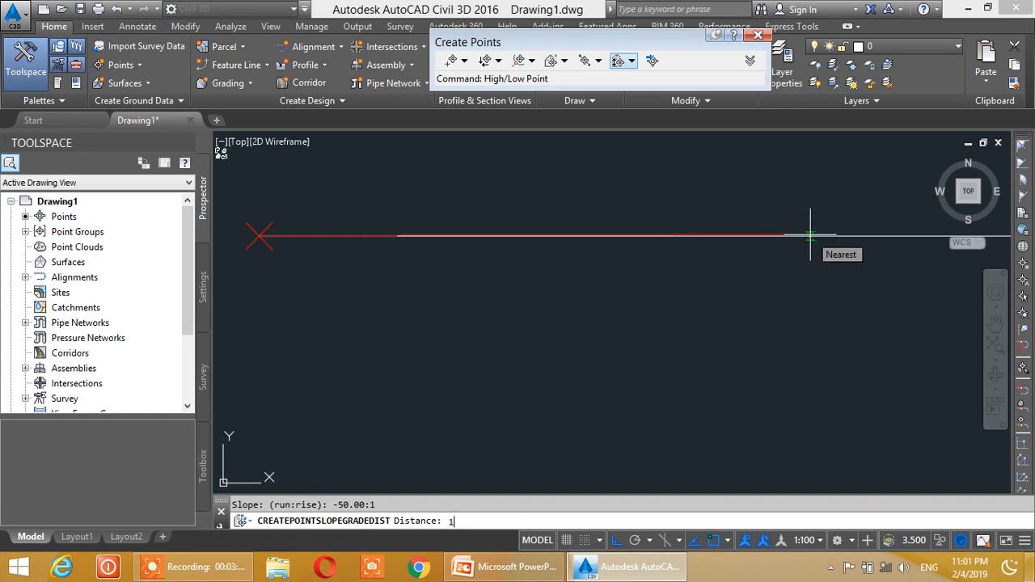
text(0)
key(Return)
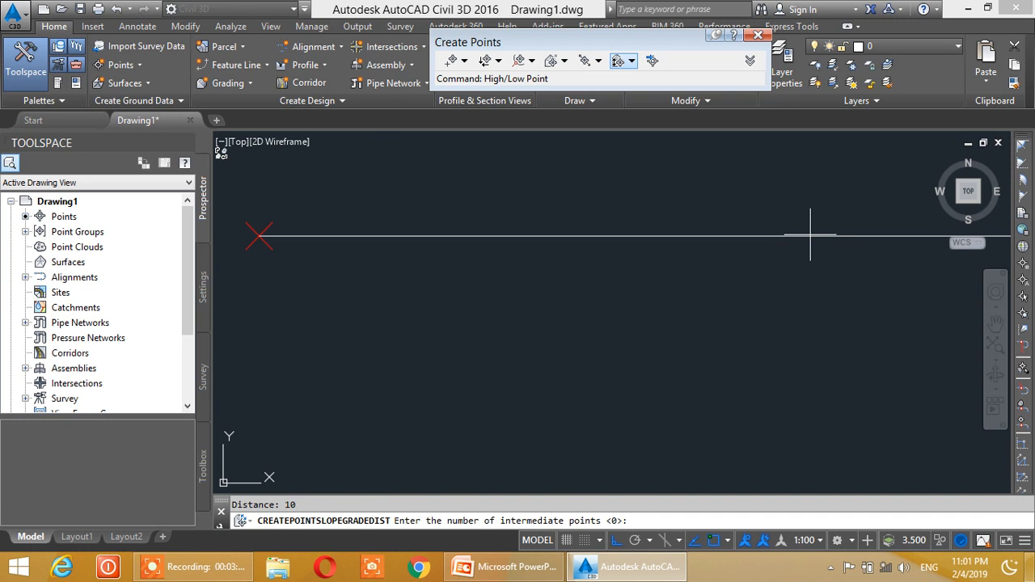
- Specify 5 intermediate points with zero offset and include the ending point
scroll(809, 235, down, 2)
middle_drag(809, 235, 699, 250)
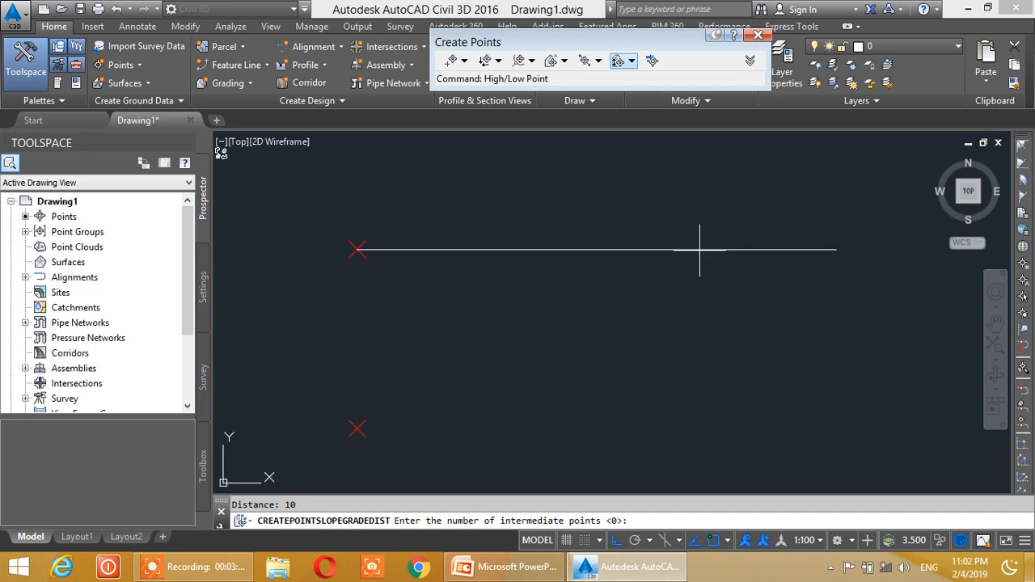
key(Return)
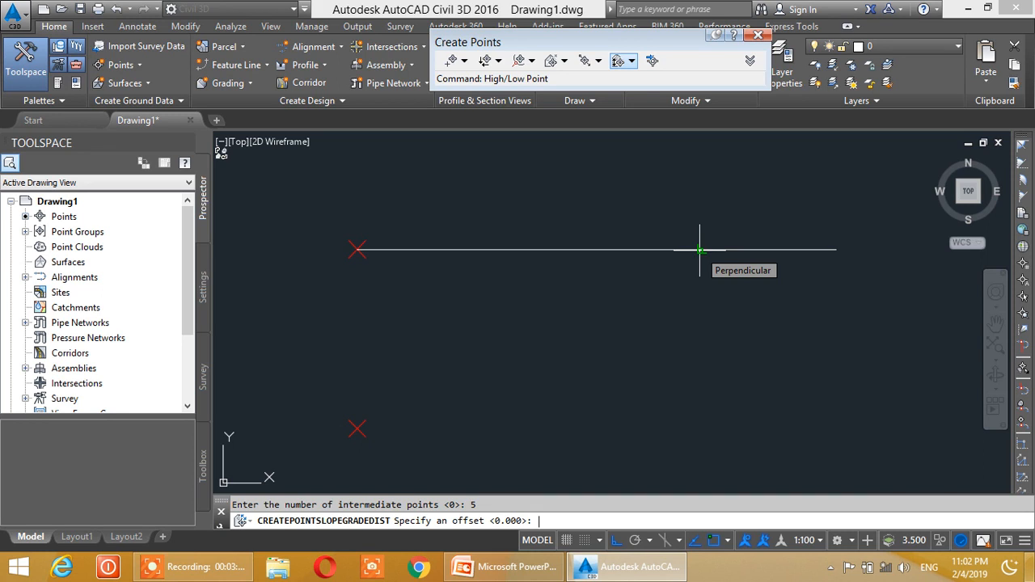
key(Return)
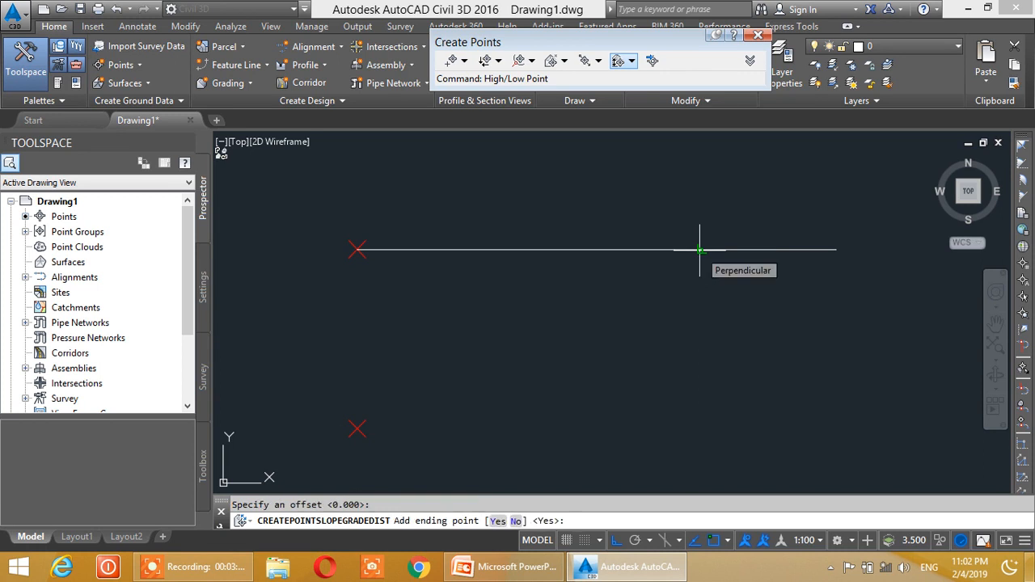
key(Return)
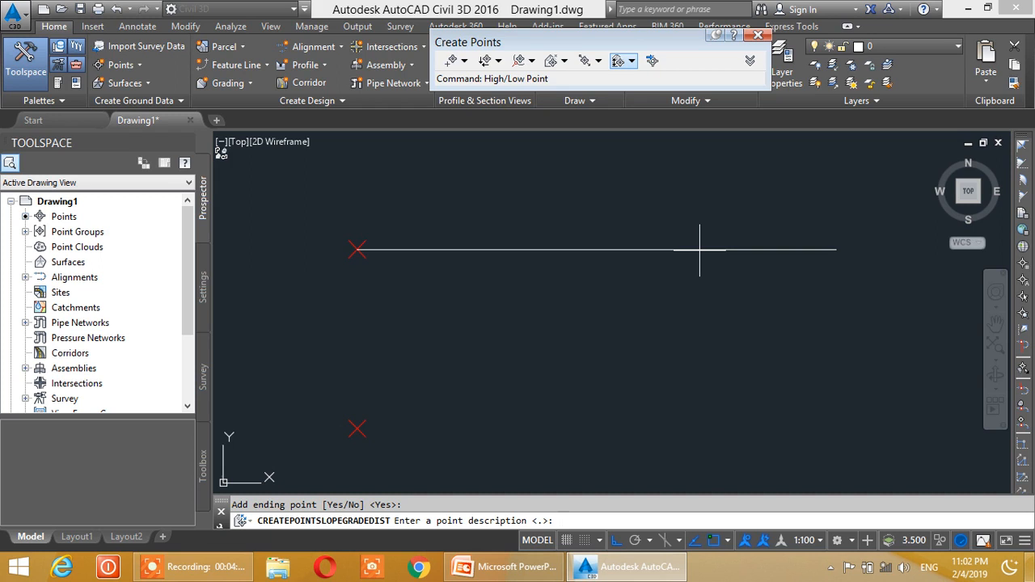
- Give the five intermediate points and the ending point the descriptions 1 to 6 in order, and end point creation
text(1)
key(Return)
text(2)
key(Return)
text(3)
key(Return)
text(4)
key(Return)
text(5)
key(Return)
text(6)
key(Return)
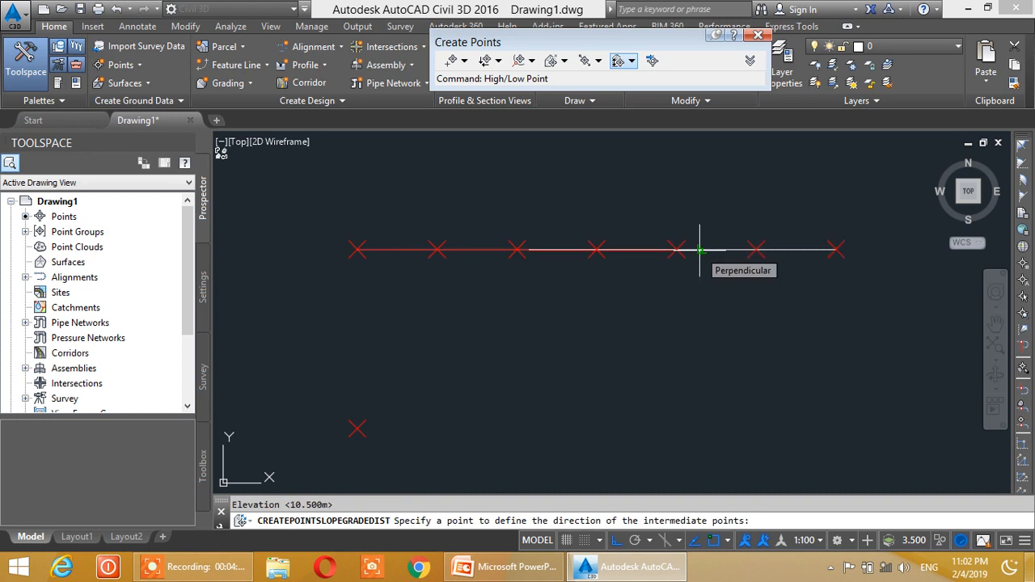
key(Escape)
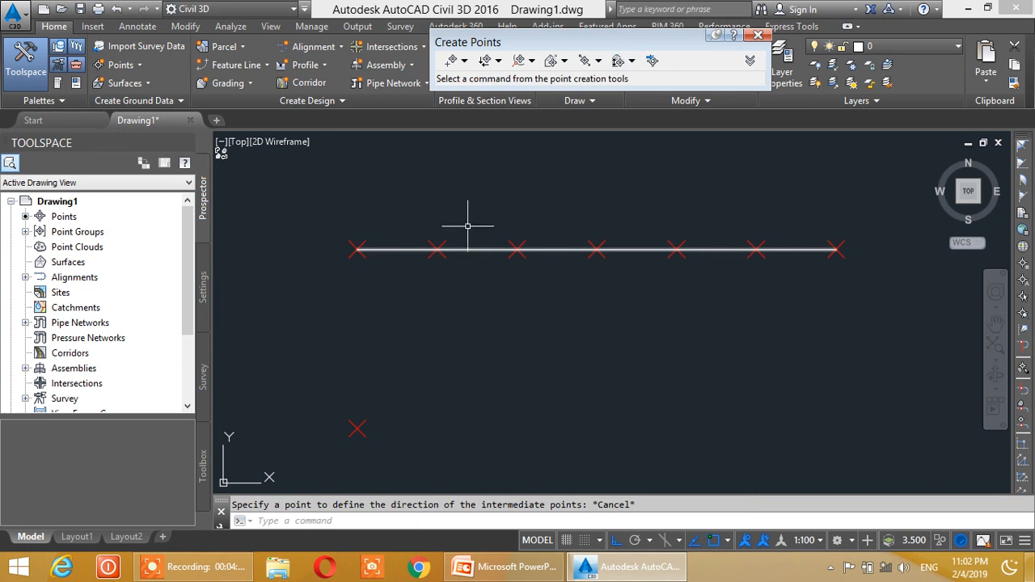
- Erase the horizontal guide line running through the row of points
click(468, 249)
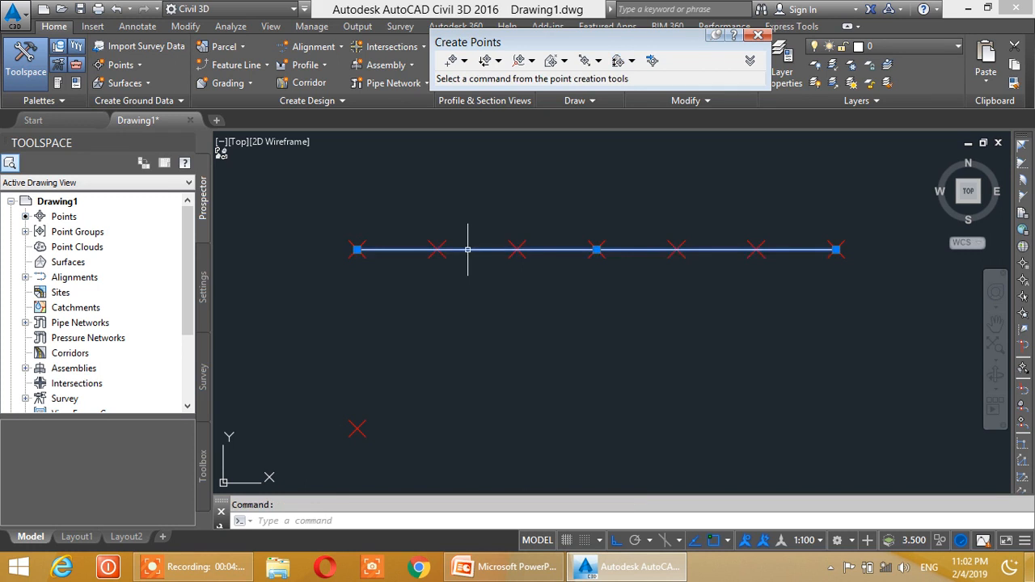
key(Delete)
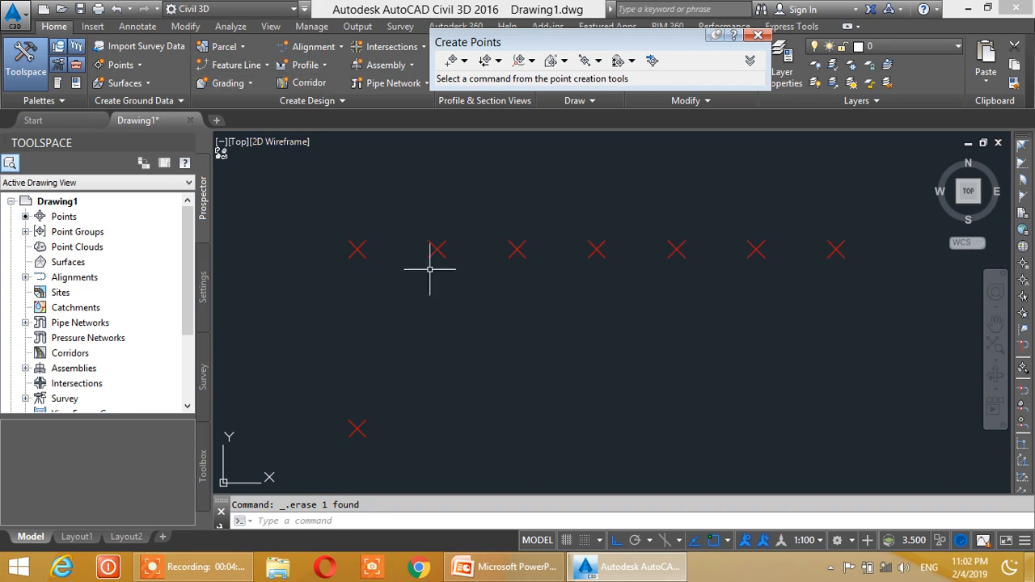
click(249, 71)
click(254, 86)
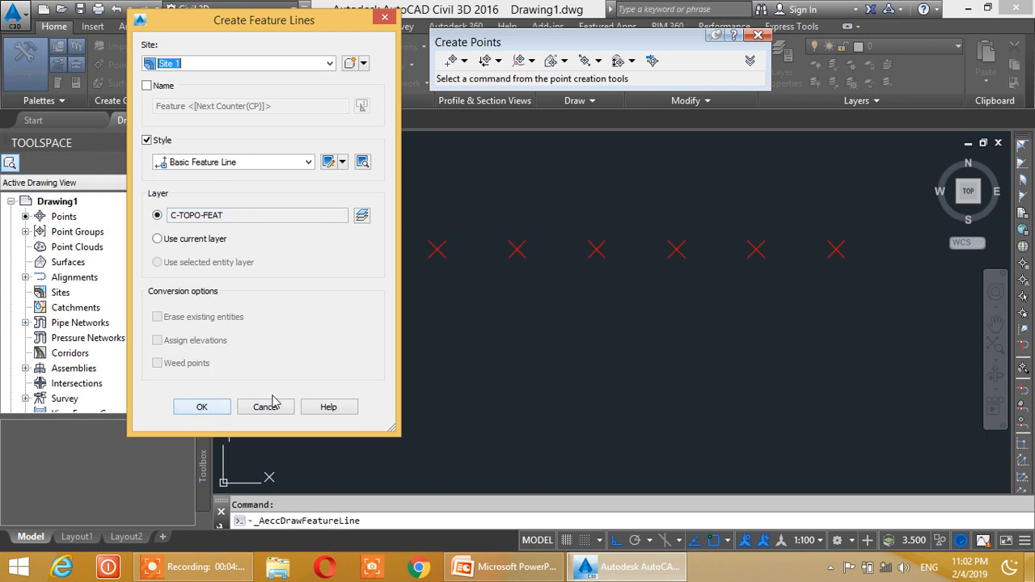
click(264, 406)
- Set the point label style of all seven points in the upper row to Elevation Only
click(320, 207)
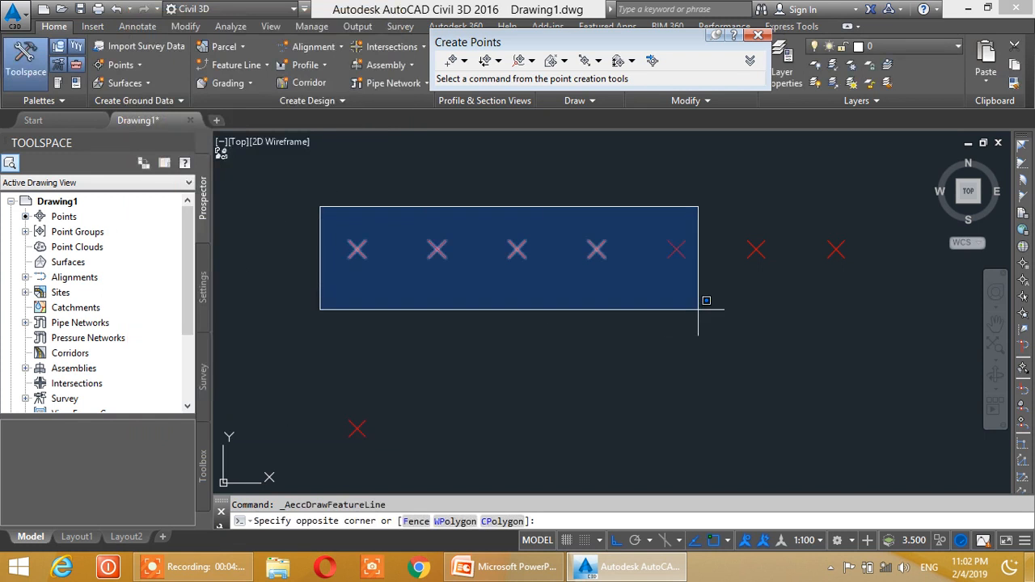
click(858, 291)
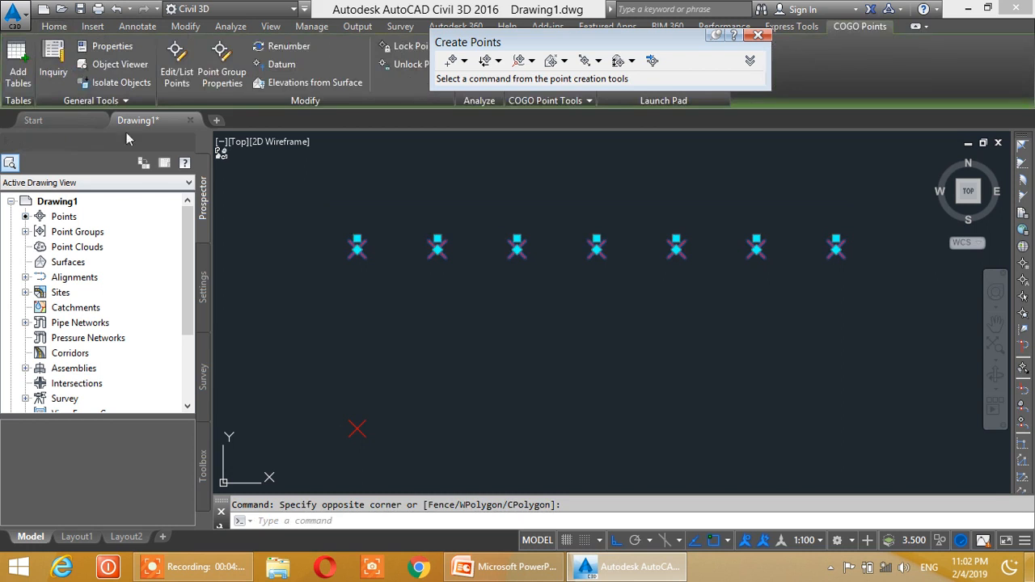
click(103, 48)
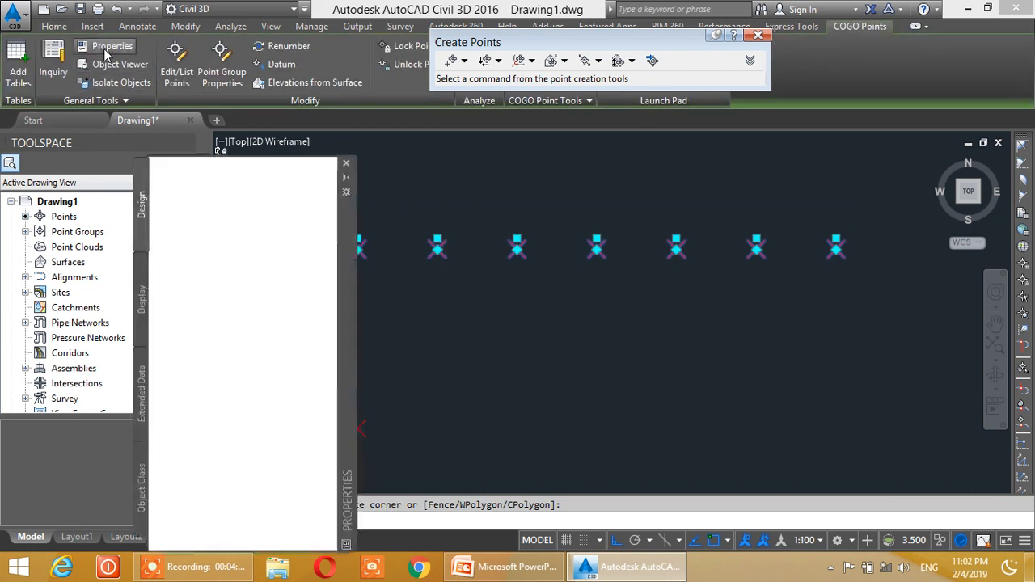
click(251, 176)
click(196, 194)
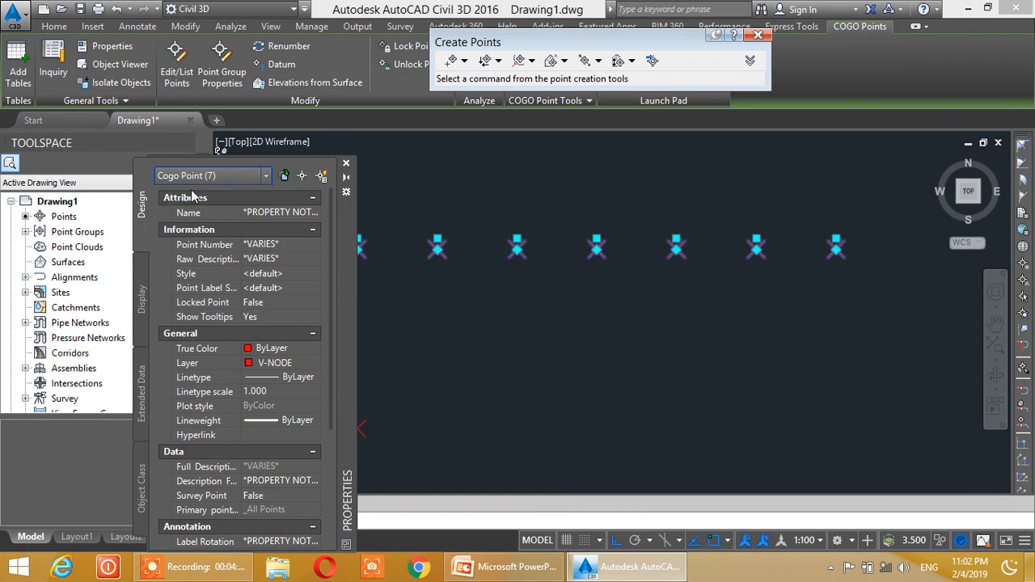
click(273, 289)
click(311, 289)
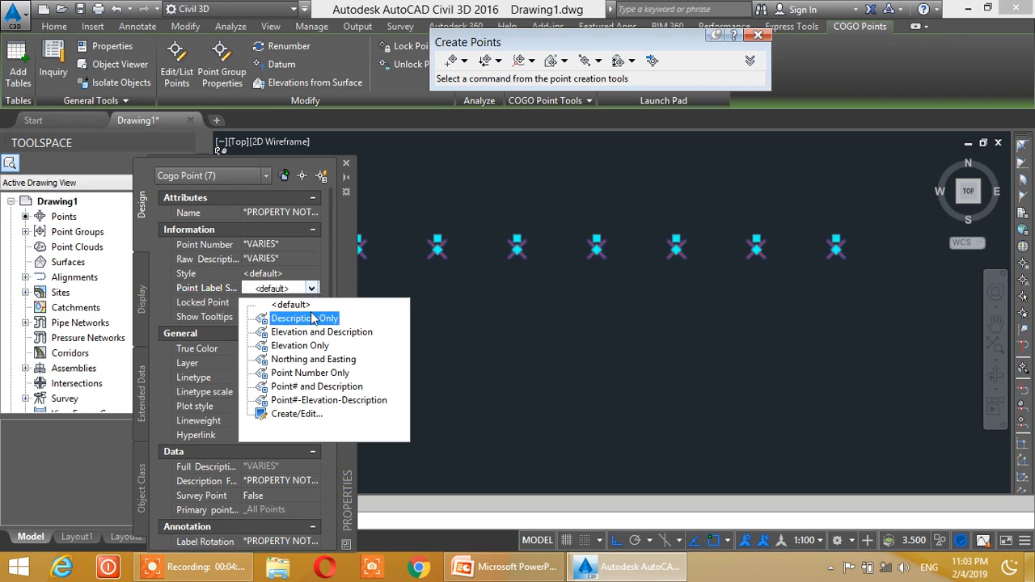
click(307, 345)
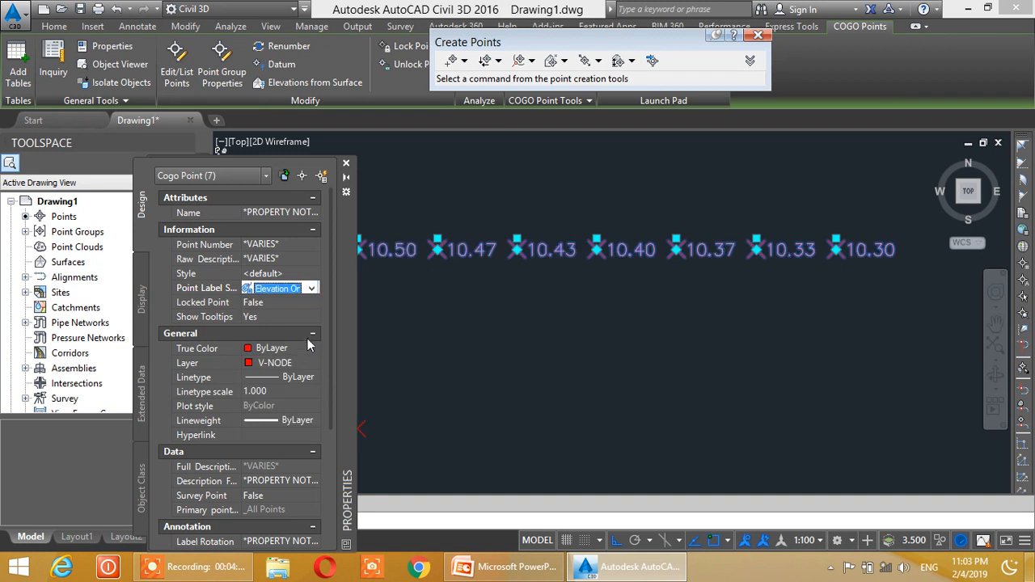
click(346, 163)
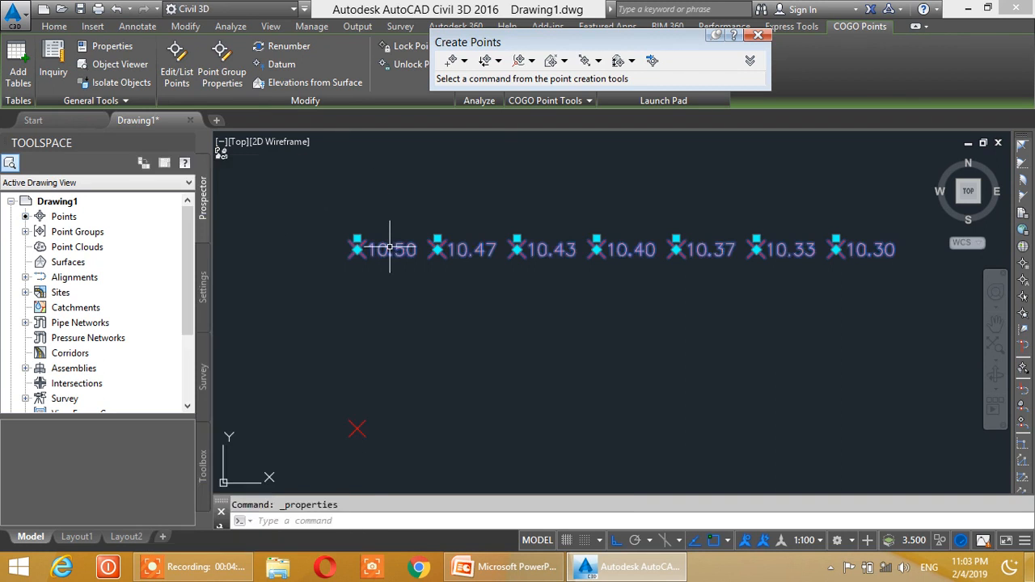
key(Escape)
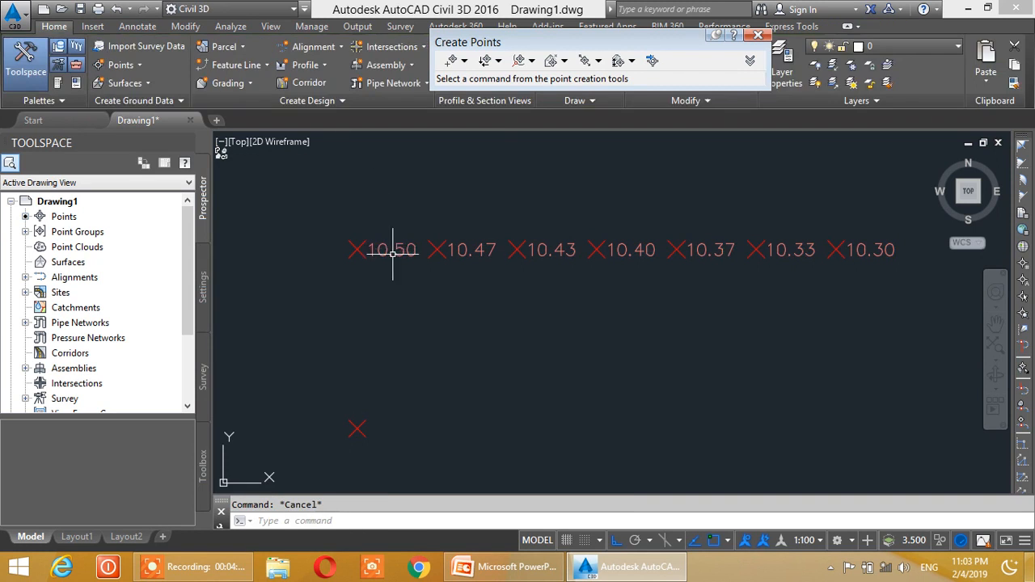
- Change the drawing's annotation scale to 1:75
click(809, 541)
click(801, 268)
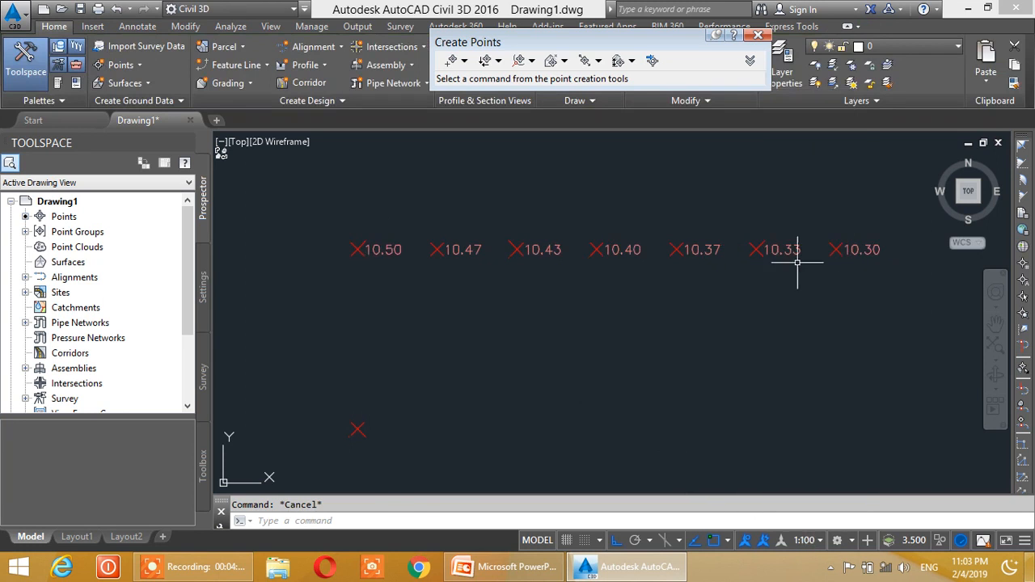
middle_drag(394, 284, 369, 277)
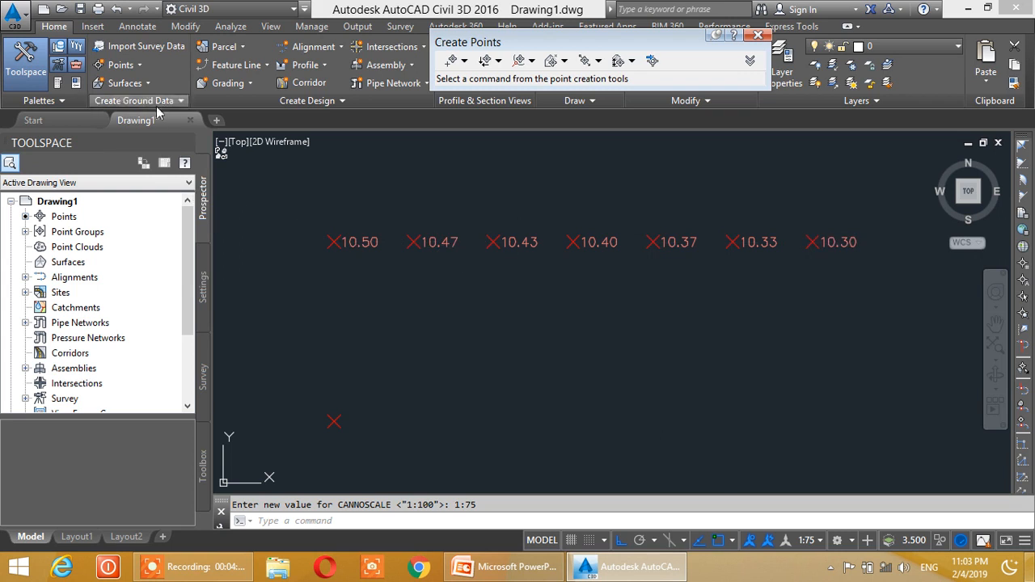
- Start a feature line on Site 1 in the Basic Feature Line style from the row's 10.50 point, accepting the elevation of 10.500
click(241, 65)
click(247, 89)
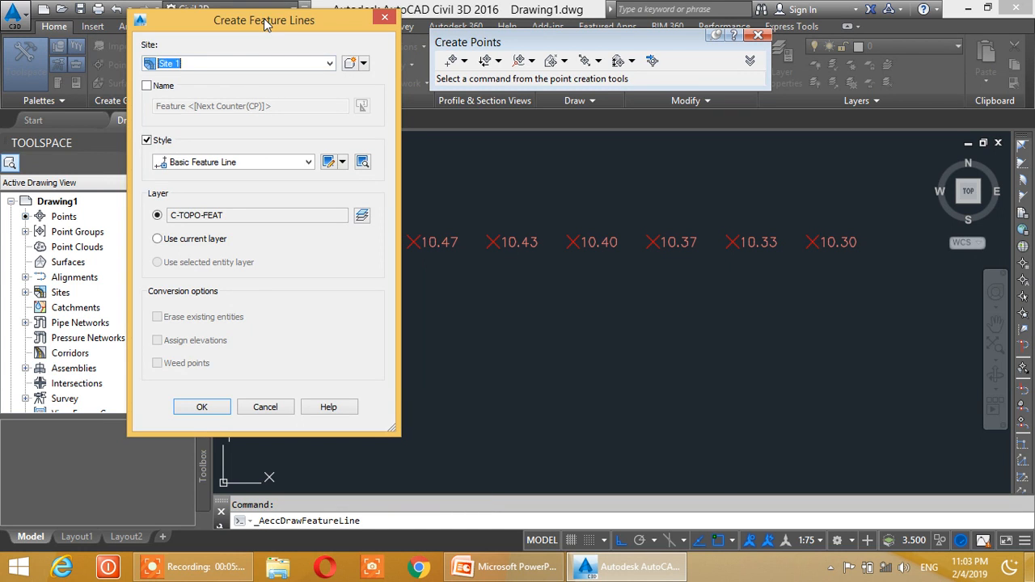
click(202, 407)
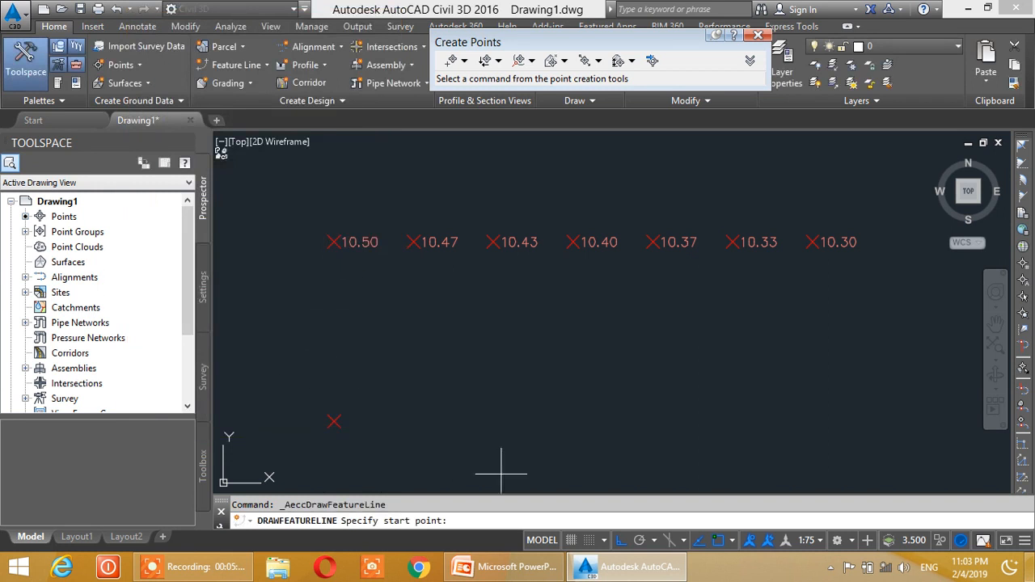
scroll(322, 250, up, 2)
click(332, 238)
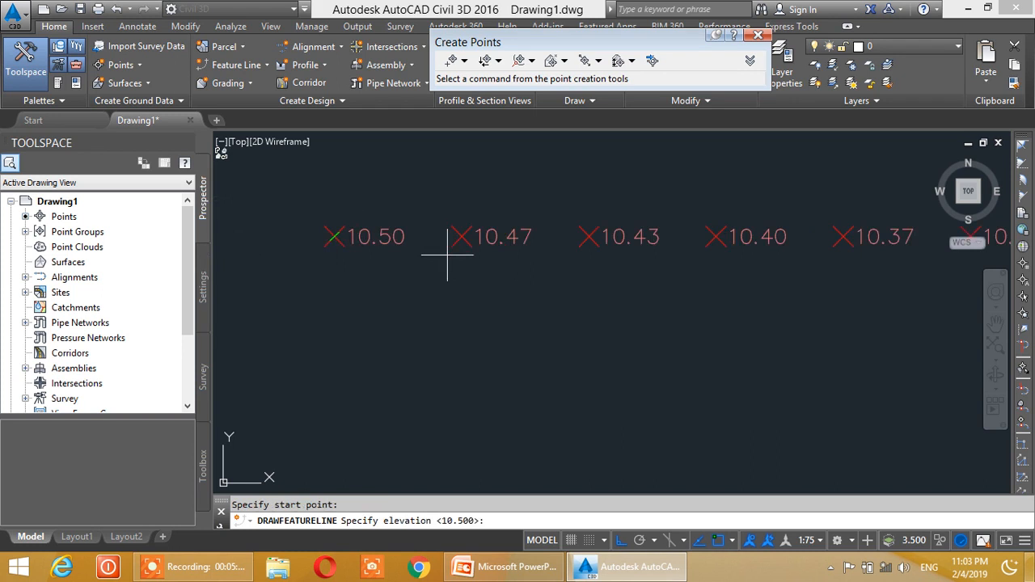
key(Return)
- End the feature line at the row's 10.30 point, accepting the grade of -2.00
middle_drag(722, 262, 547, 269)
scroll(687, 275, down, 2)
scroll(744, 277, up, 3)
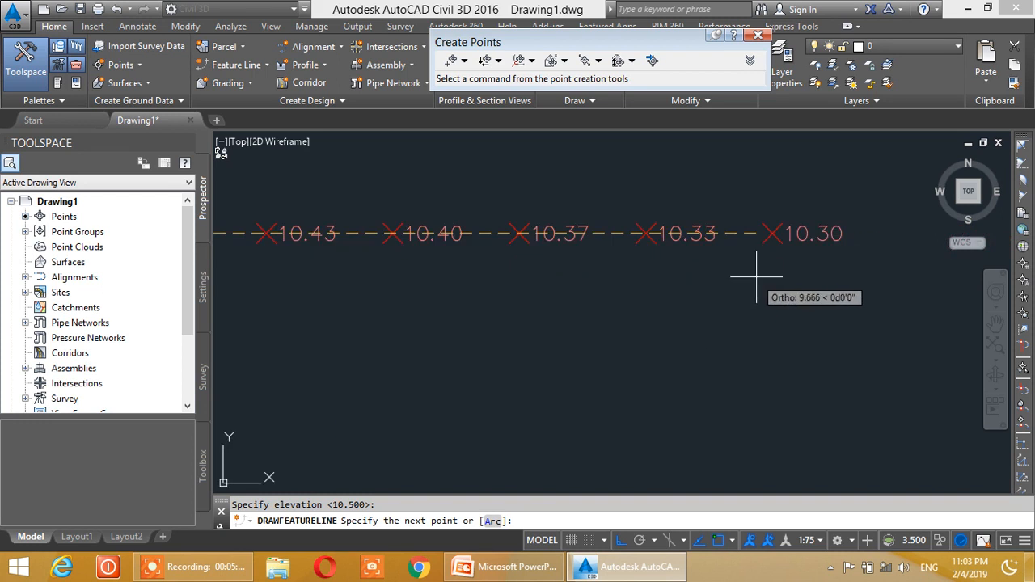
click(774, 217)
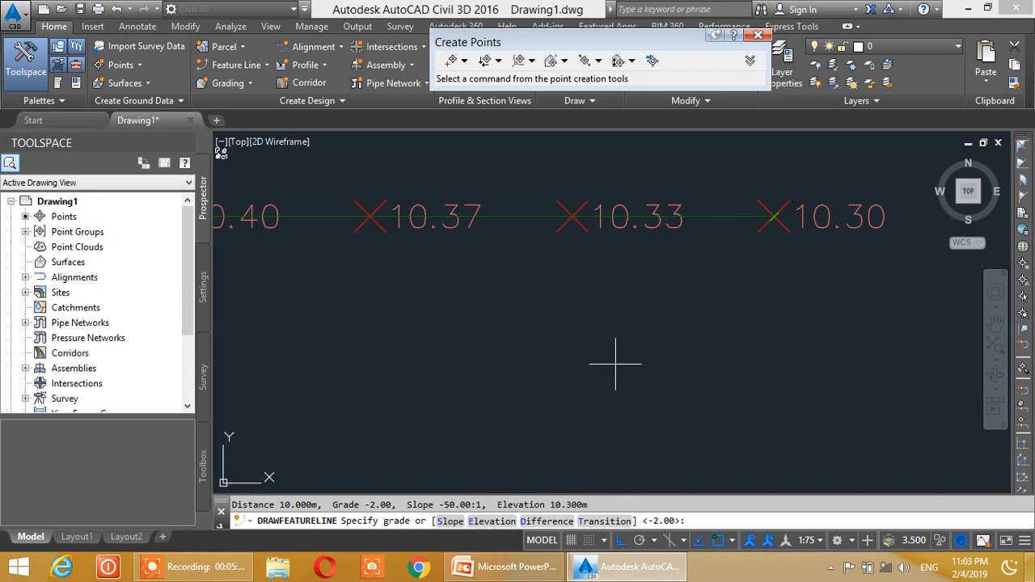
key(Return)
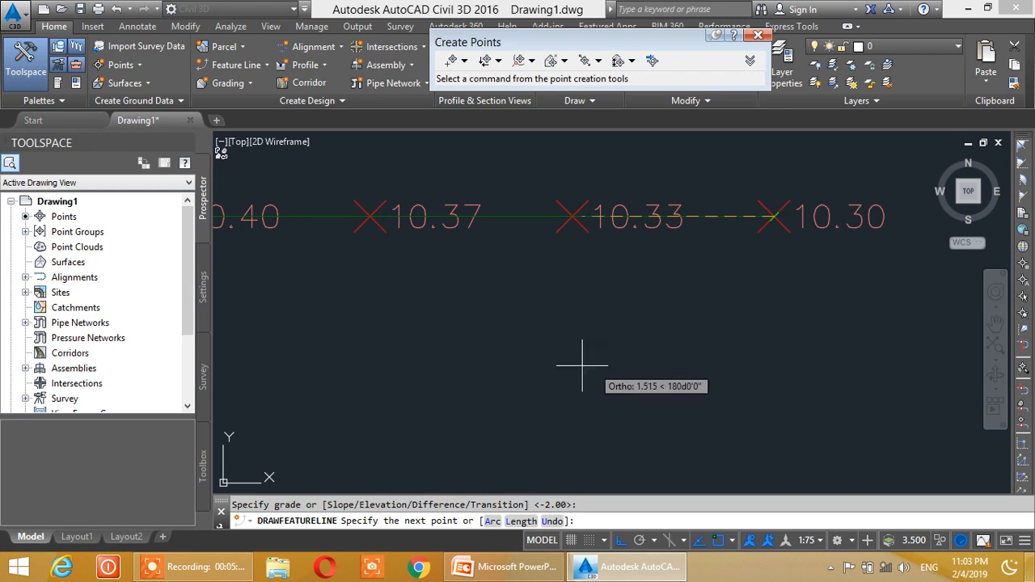
key(Escape)
scroll(485, 304, down, 4)
mouse_move(412, 320)
middle_down()
mouse_move(527, 318)
mouse_move(543, 294)
mouse_move(497, 294)
mouse_move(546, 298)
middle_up()
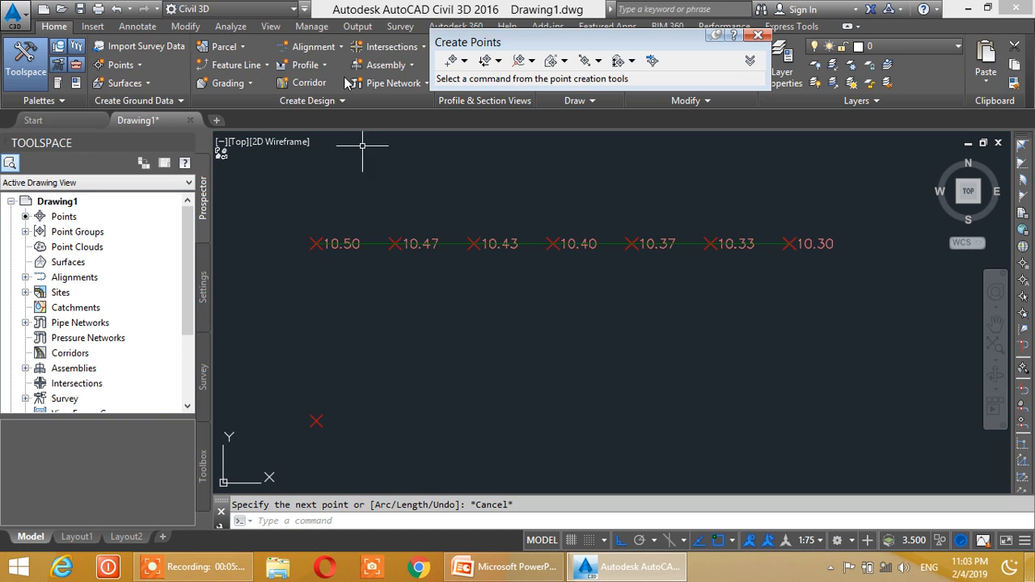
- Add a single-segment line and curve label in the Grade Only line style to the feature line between the second and third points
click(135, 28)
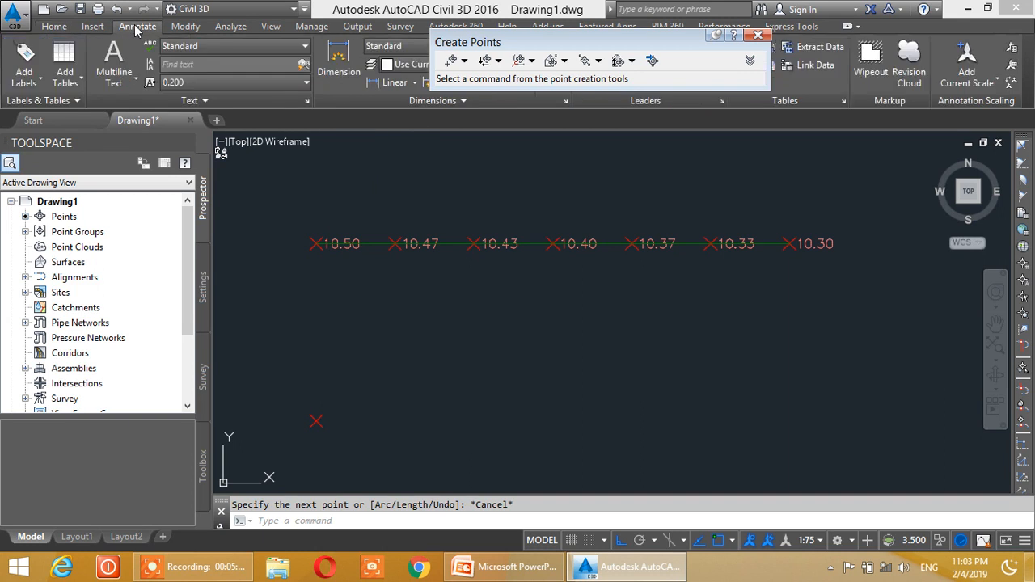
click(37, 84)
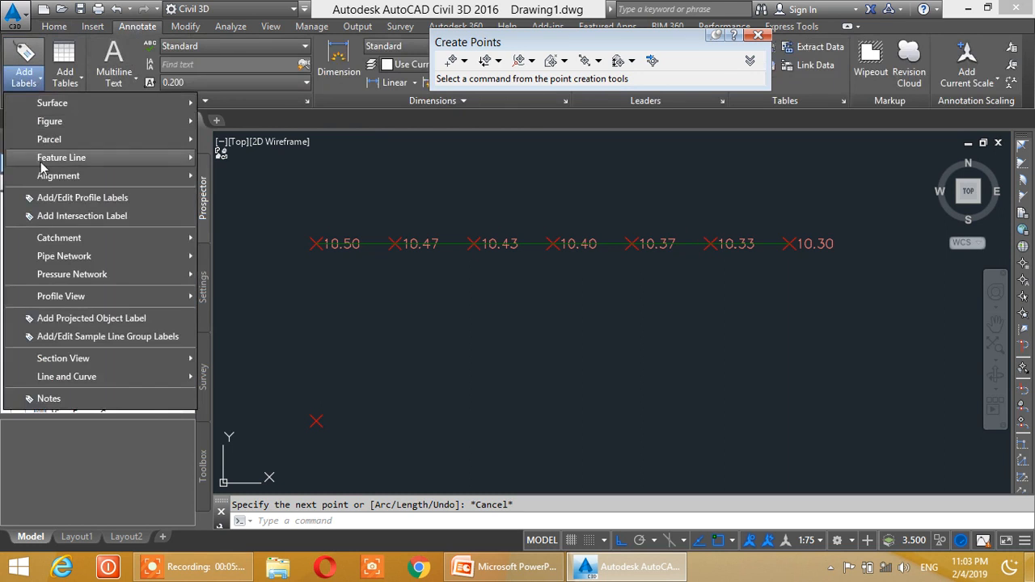
mouse_move(75, 380)
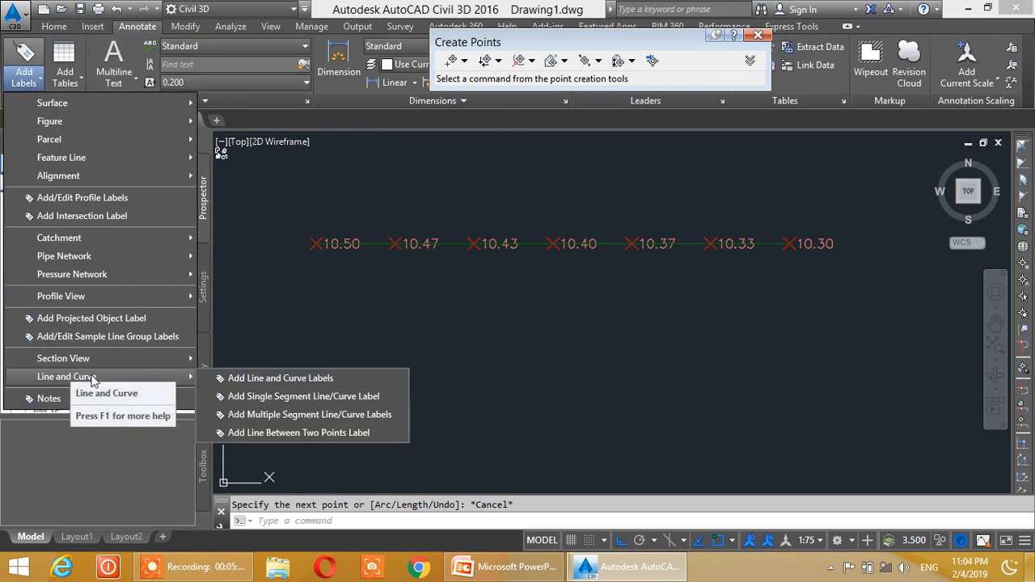
click(263, 376)
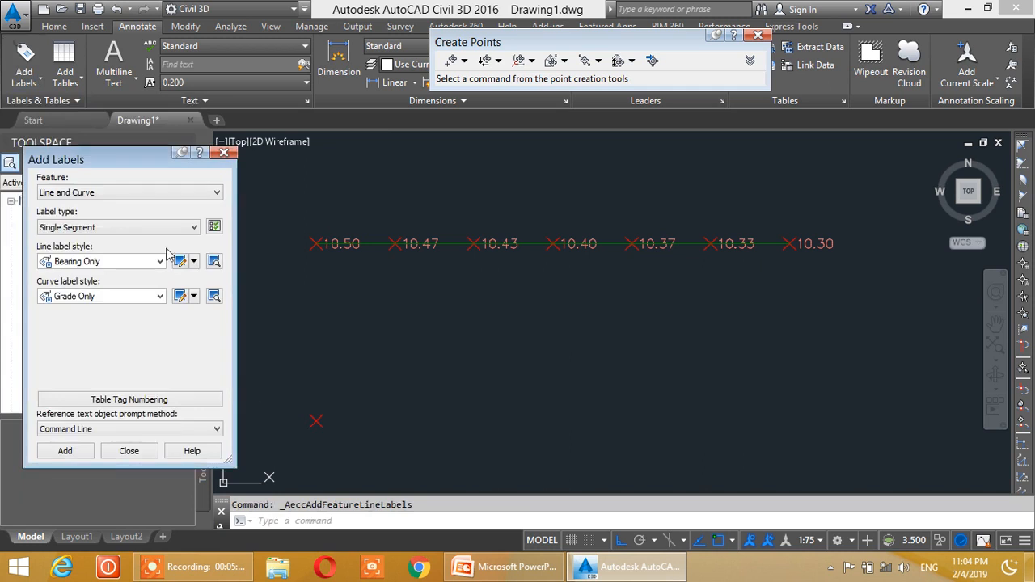
click(87, 262)
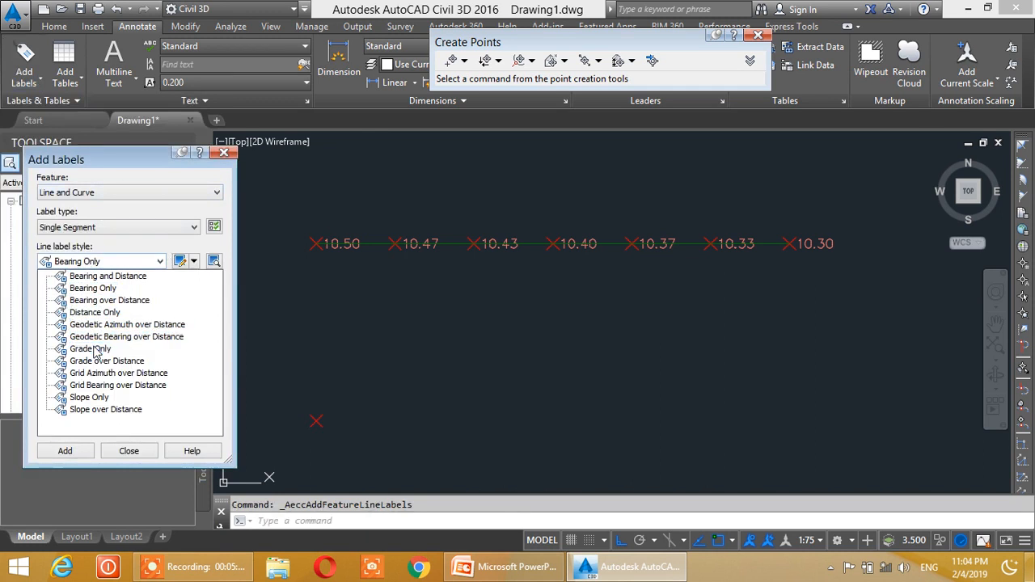
click(90, 348)
click(67, 453)
click(67, 452)
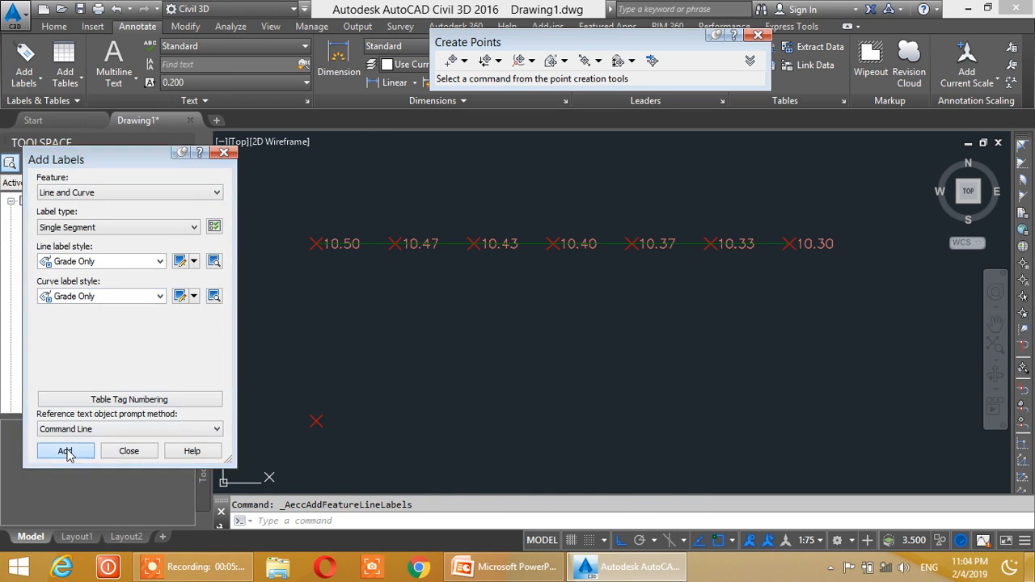
click(445, 243)
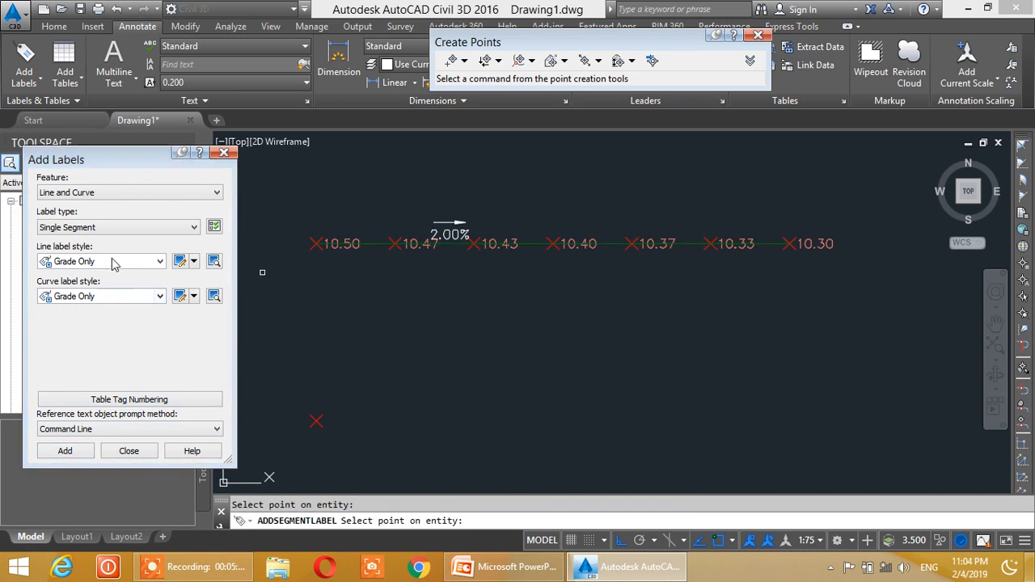
- Label the feature line between the fourth and fifth points, with line and curve styles set to Slope Only, and close the labelling and point creation tools
click(157, 261)
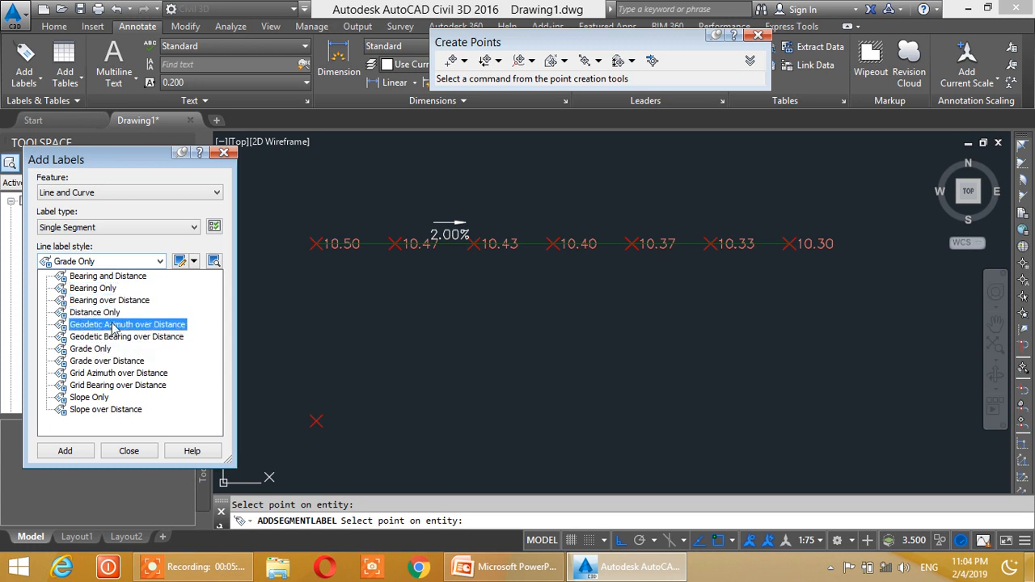
click(93, 399)
click(99, 298)
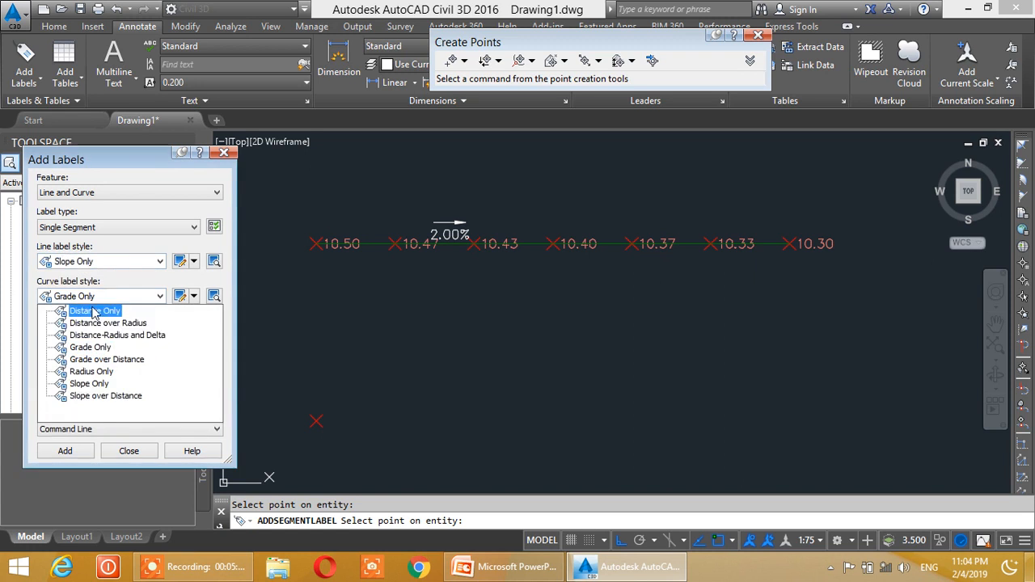
click(87, 383)
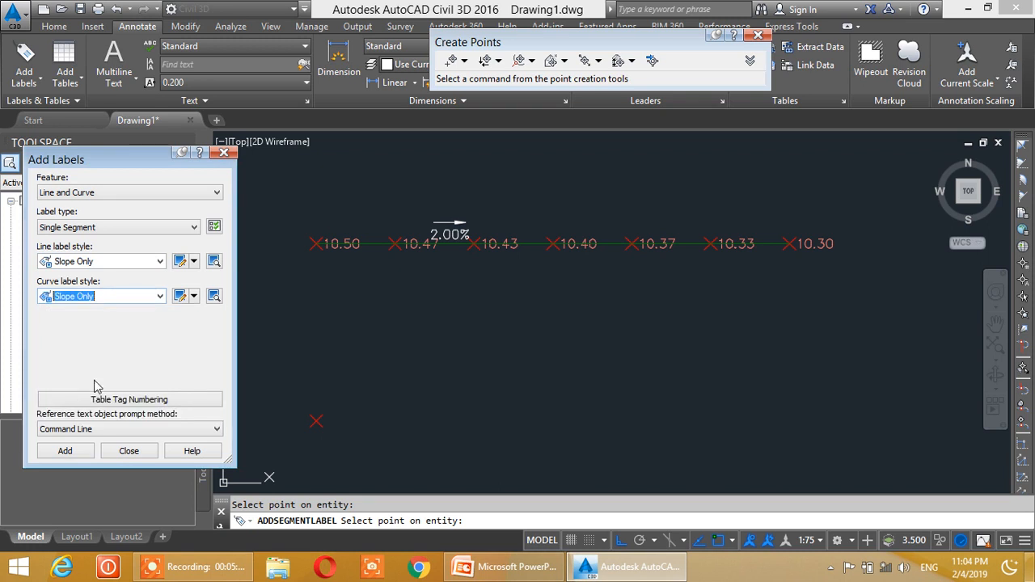
click(611, 243)
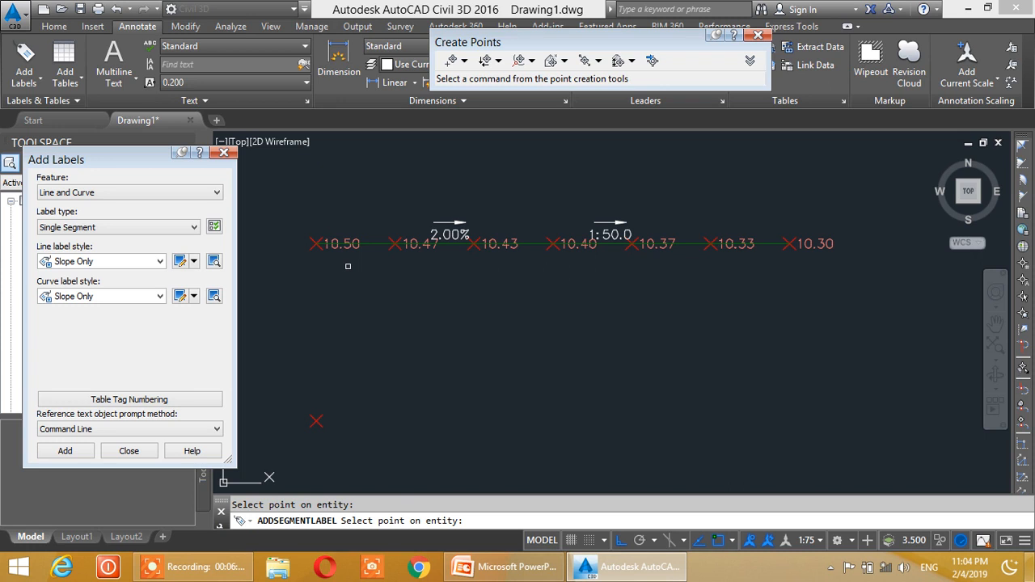
key(Escape)
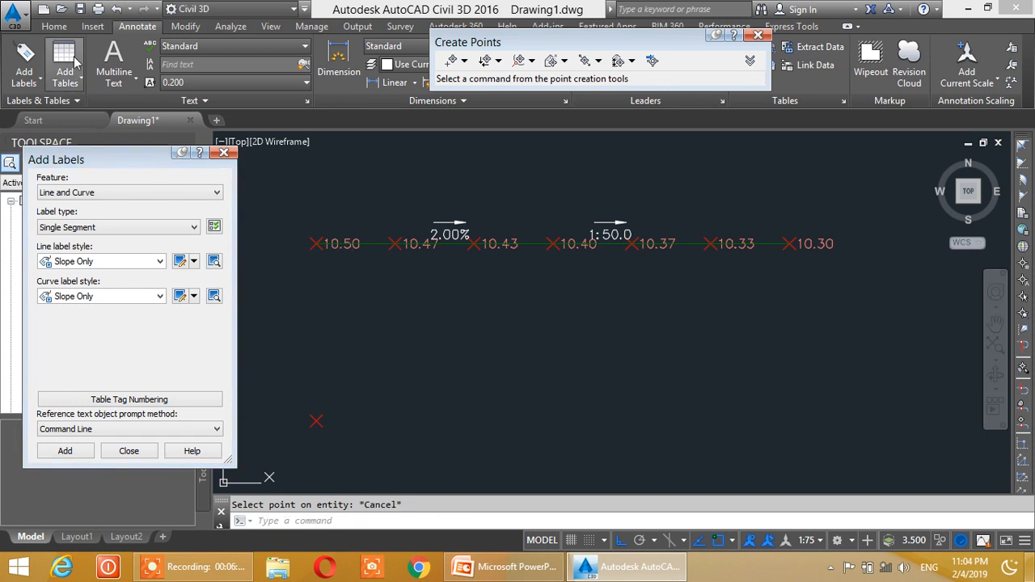
click(223, 153)
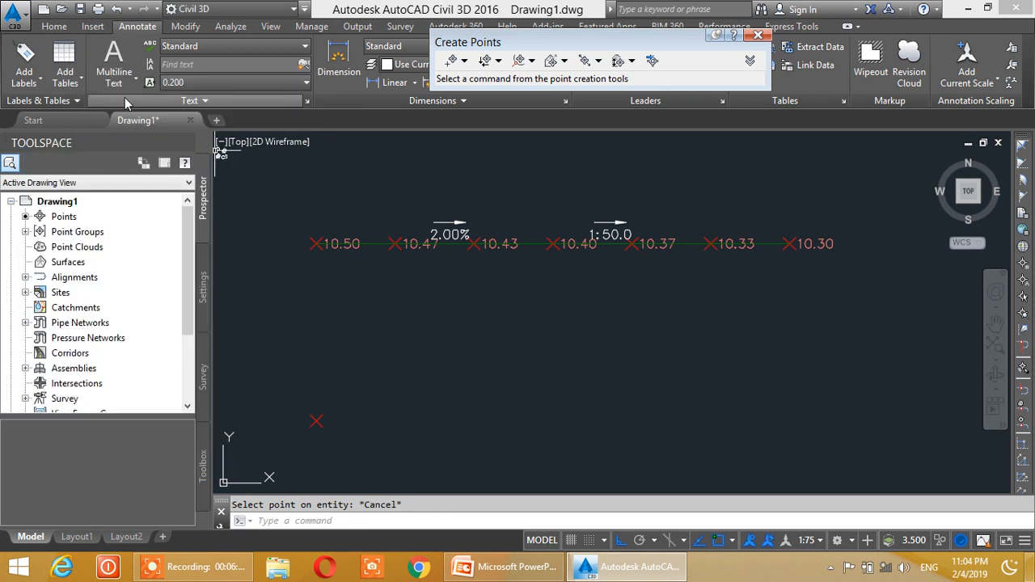
click(55, 27)
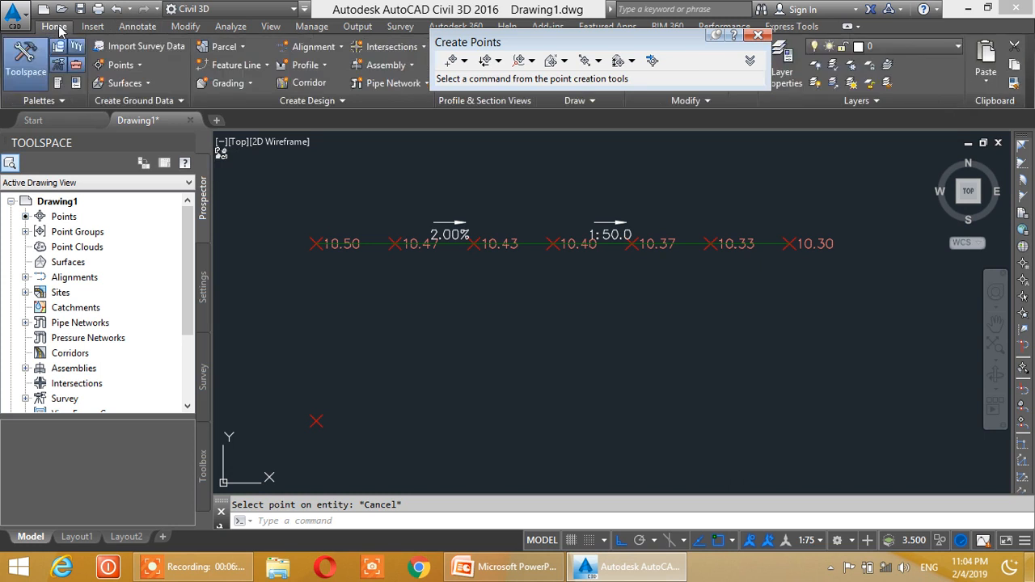
click(764, 37)
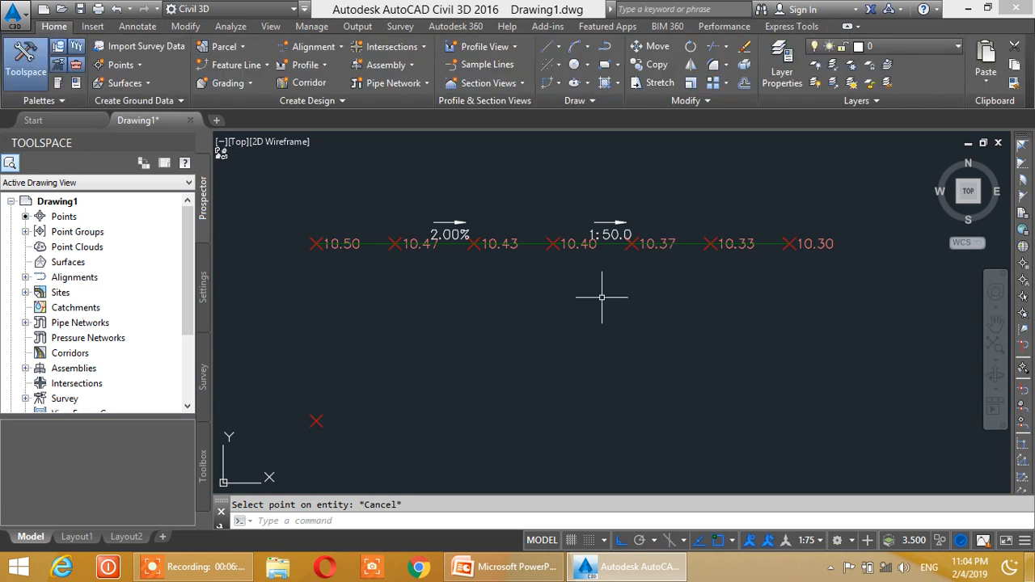
- Start creating Slope/Grade - Elevation points from the lone point below the row, accepting elevation 10.500 and pointing the direction horizontally east
middle_drag(458, 330, 472, 300)
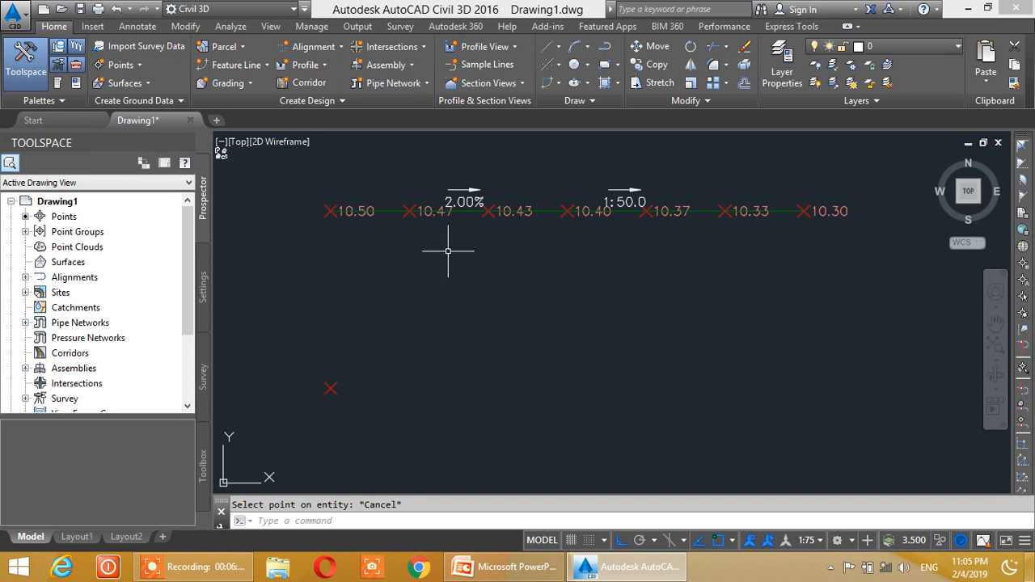
click(131, 70)
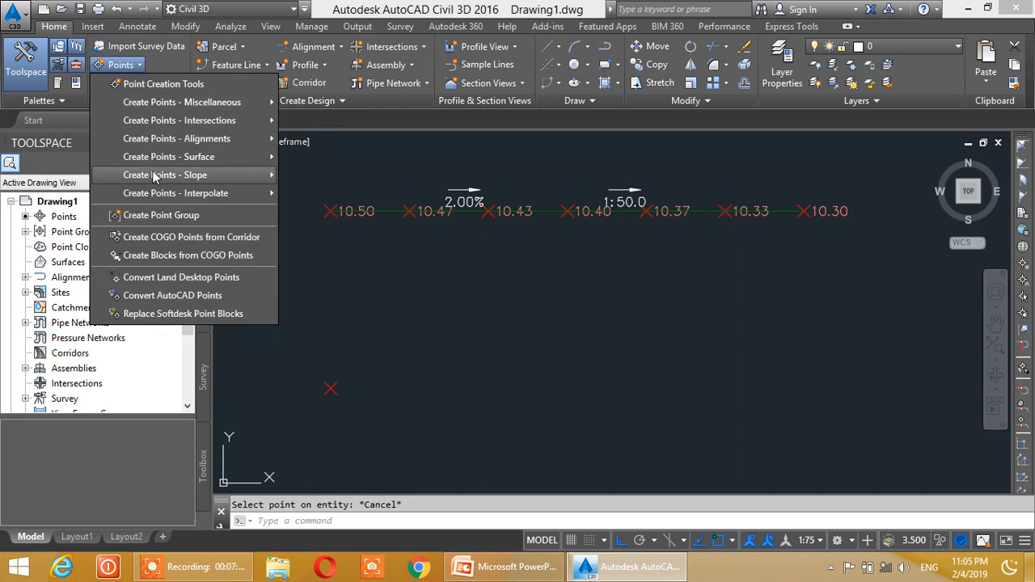
mouse_move(166, 175)
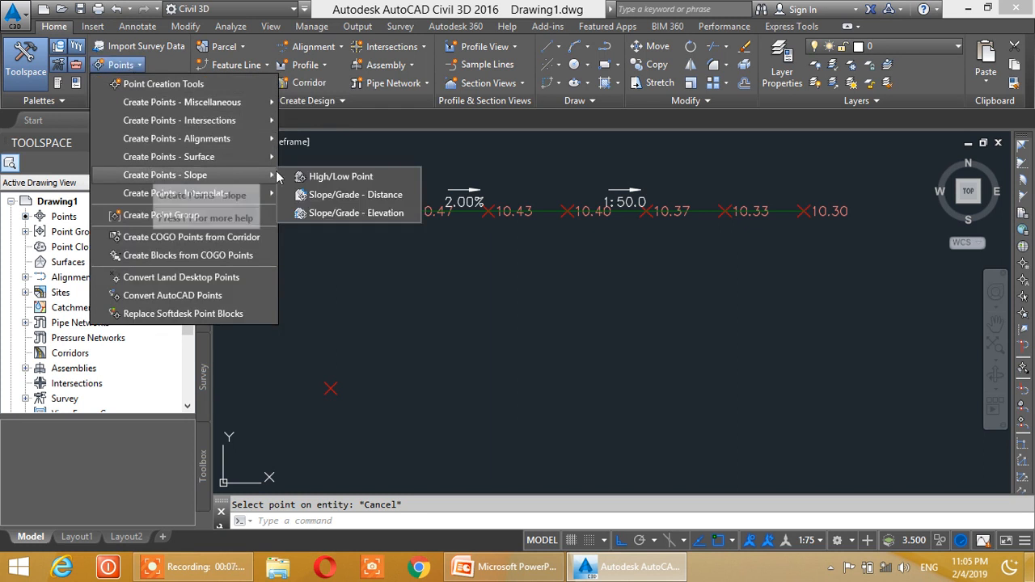
click(371, 212)
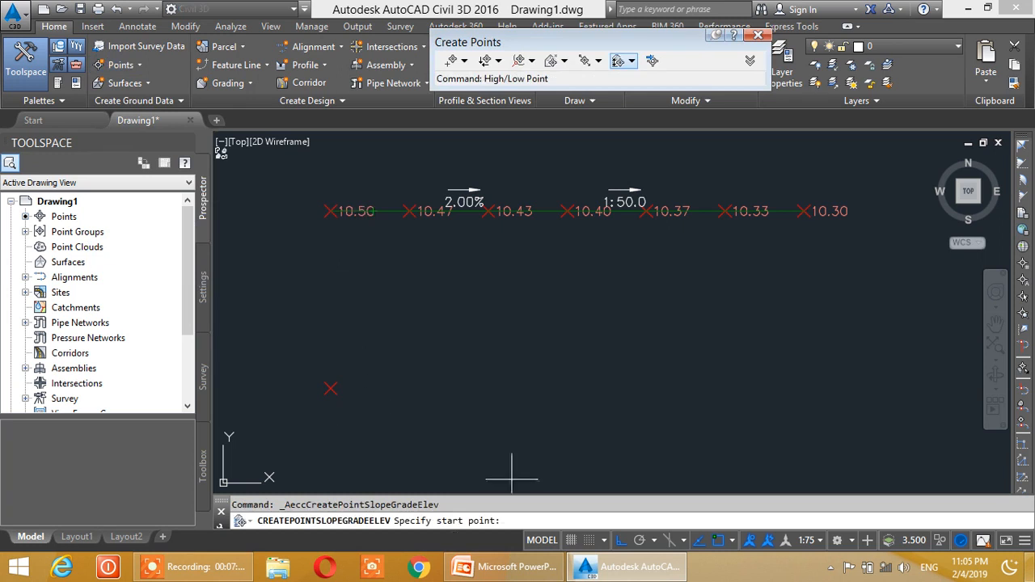
scroll(299, 426, up, 2)
click(348, 365)
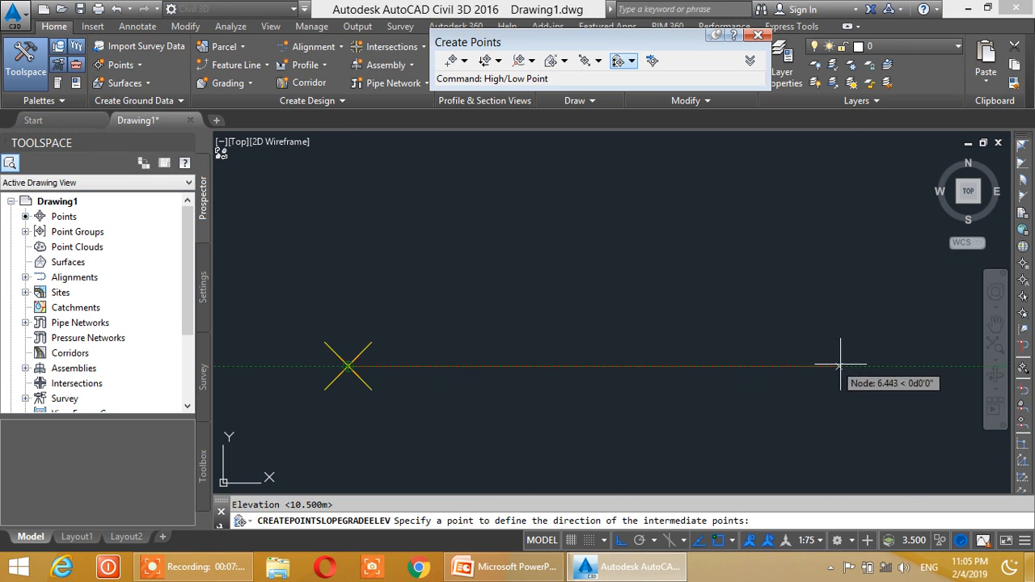
click(849, 366)
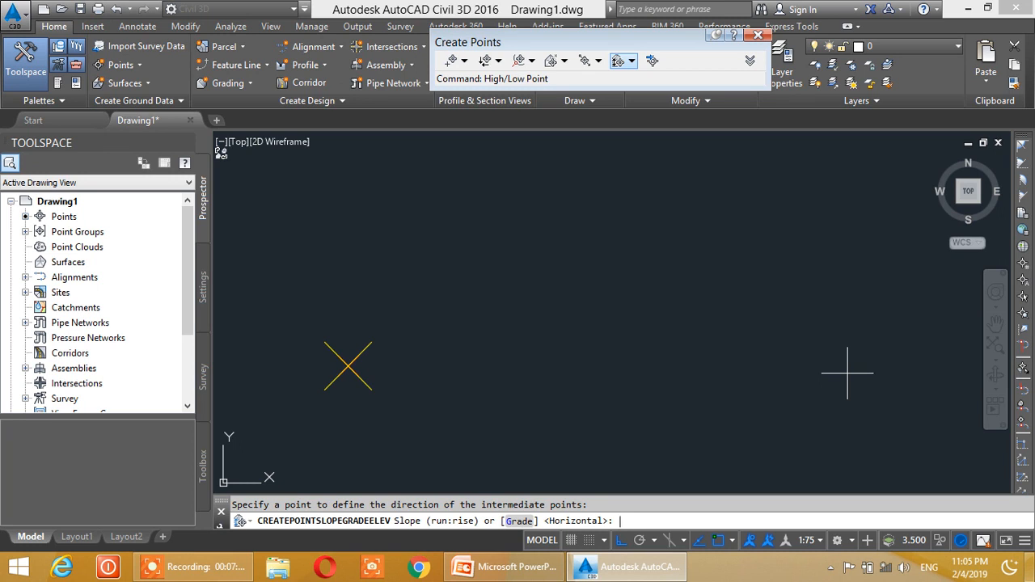
- Define the slope as a grade of 2 percent and set the ending elevation to 11
text(g)
key(Return)
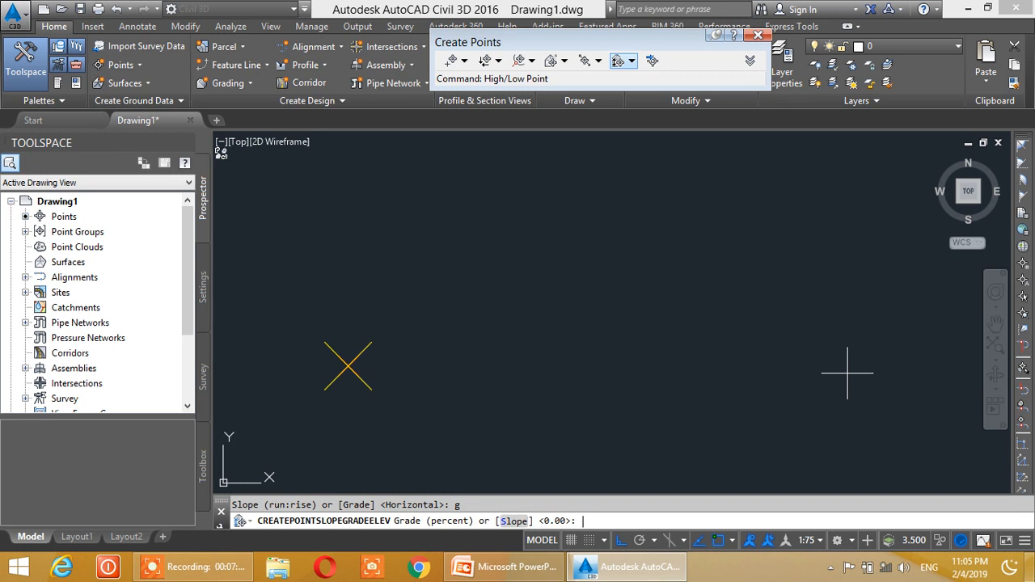
text(2)
key(Return)
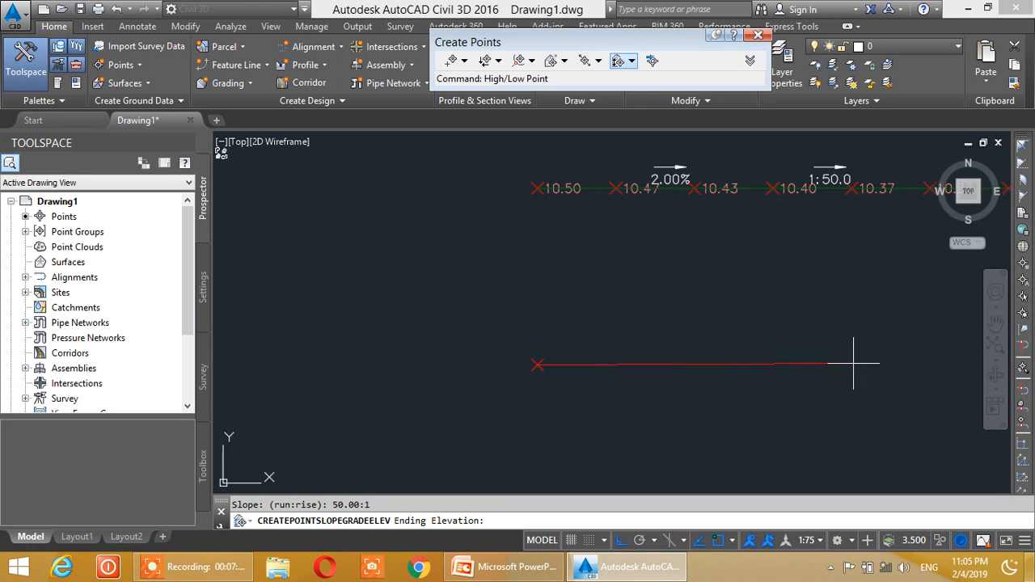
text(11)
key(Return)
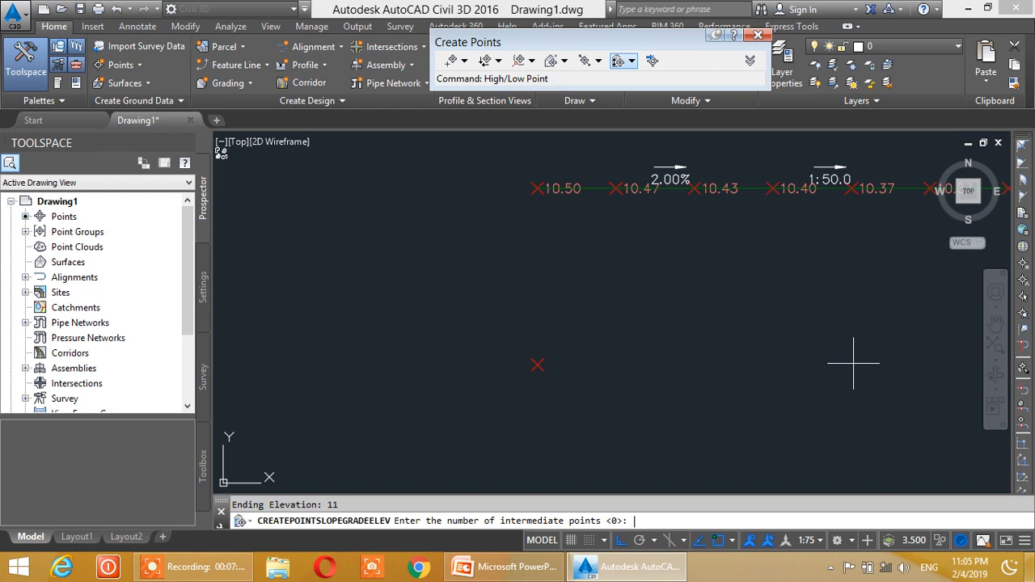
- Request 5 intermediate points with an offset of 0.000 and include the ending point
key(Return)
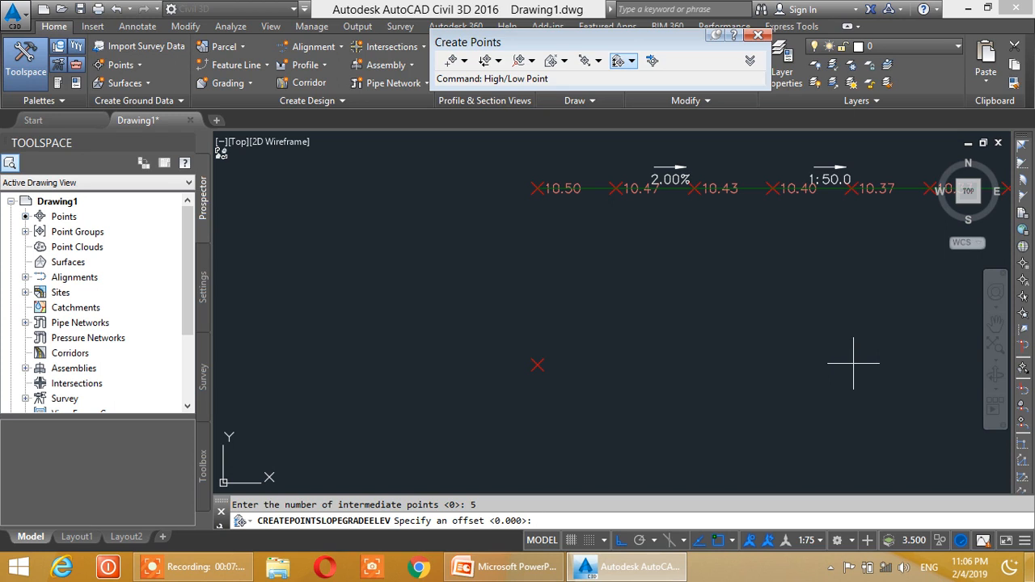
key(Return)
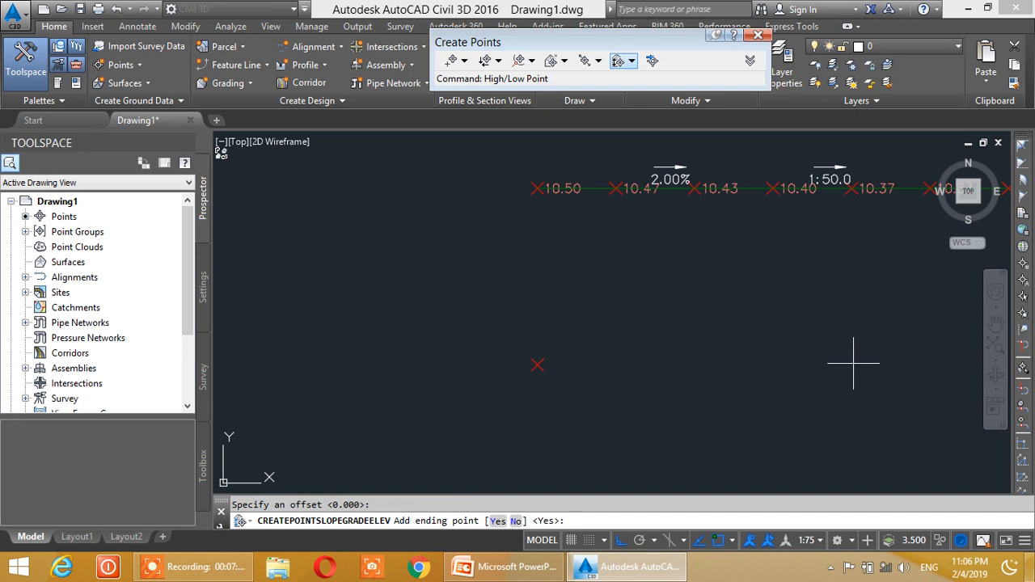
key(Return)
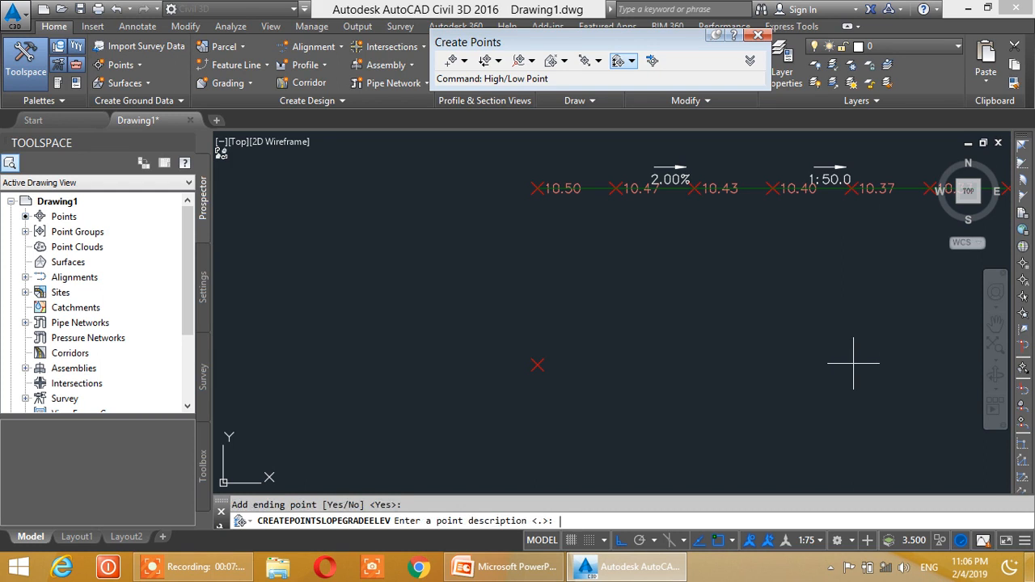
- Give the new points sequential descriptions from 1 to 6 and end the point creation command
text(1)
key(Return)
text(2)
key(Return)
text(3)
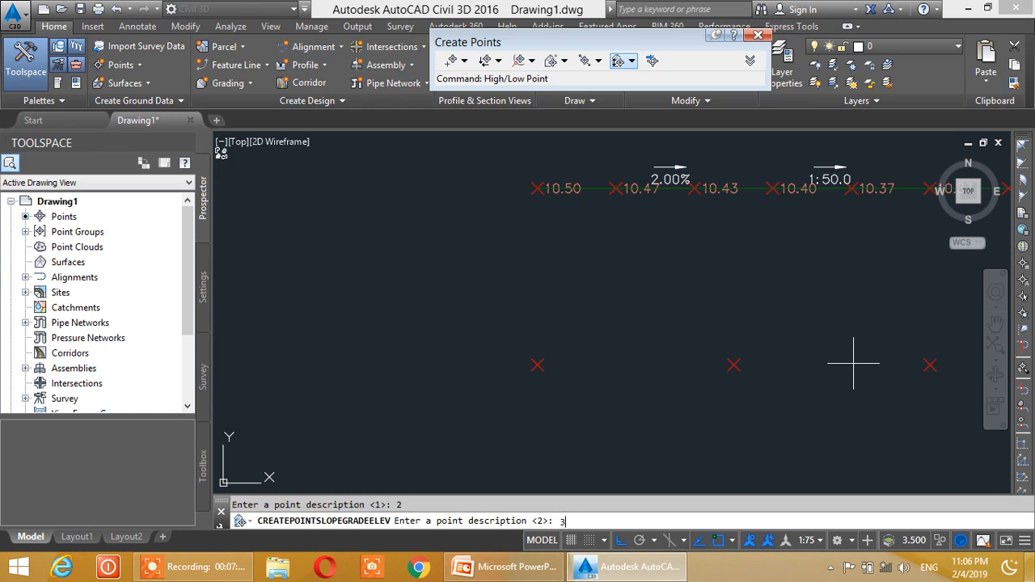
text(>: 4)
key(Return)
key(Return)
text(6)
key(Return)
key(Escape)
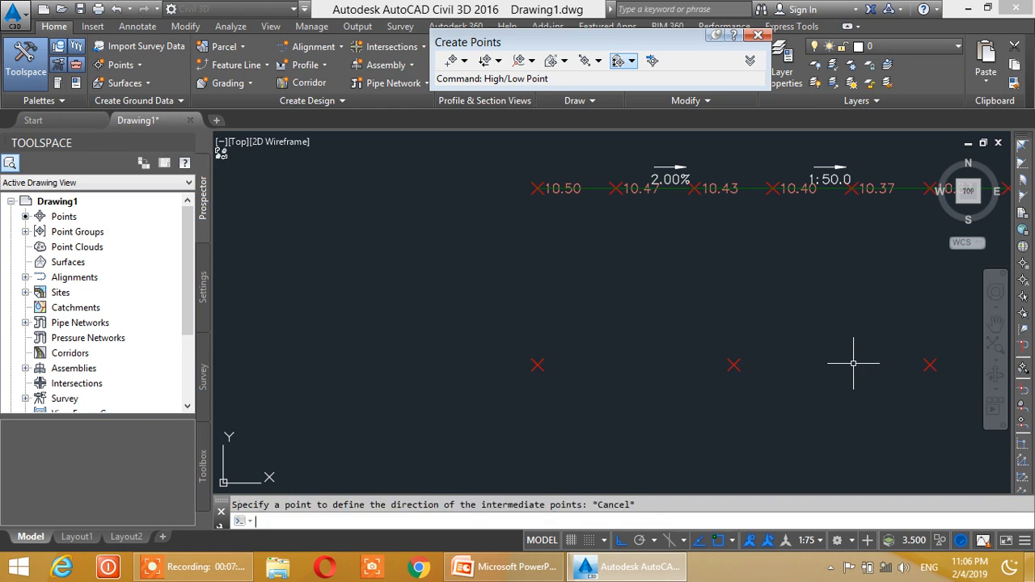
- Set the point label style of all seven points in the lower row to Elevation Only
scroll(848, 369, down, 5)
middle_drag(835, 375, 660, 362)
middle_drag(749, 372, 676, 370)
scroll(613, 368, up, 2)
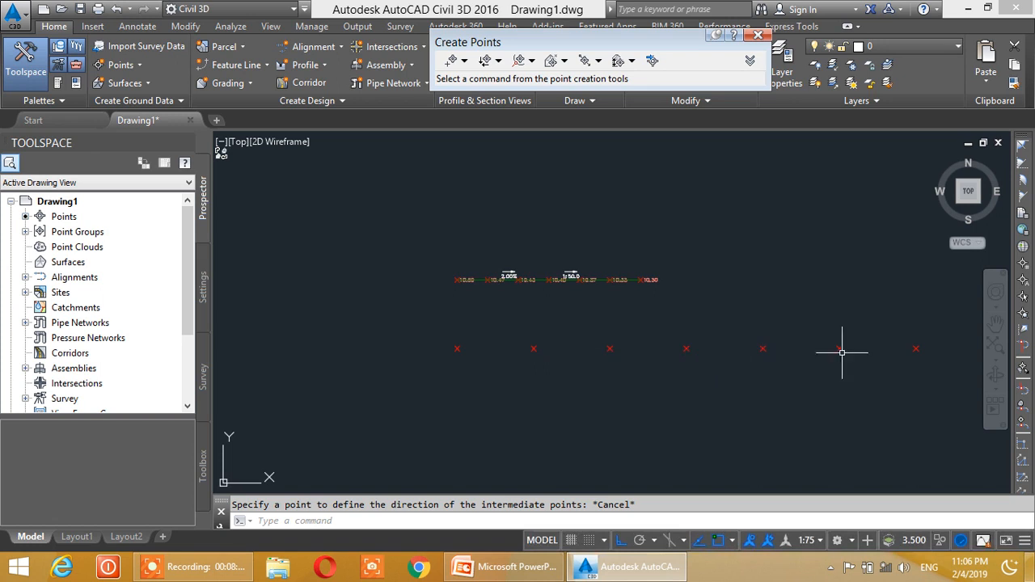
middle_drag(734, 365, 683, 348)
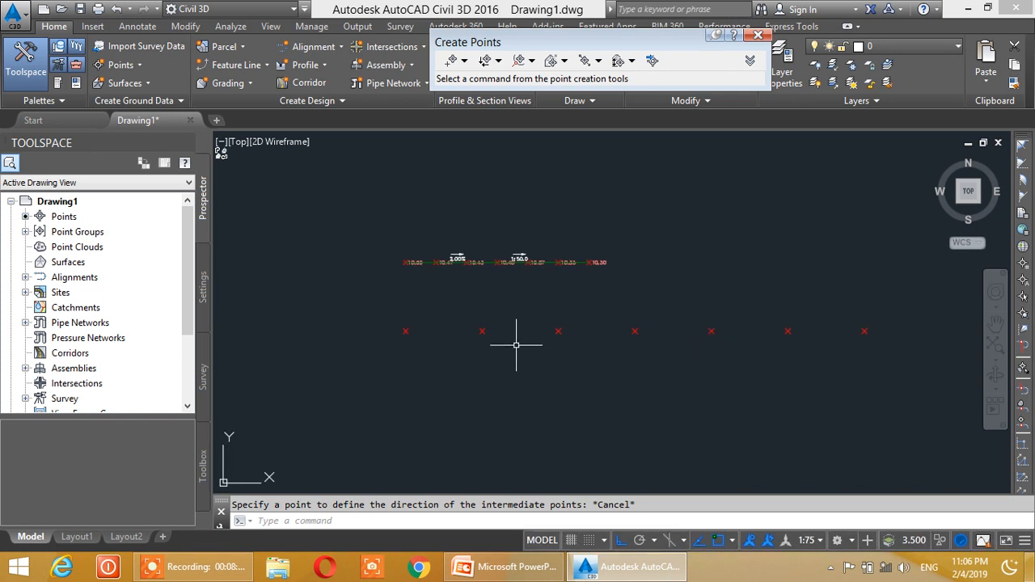
click(386, 314)
click(922, 349)
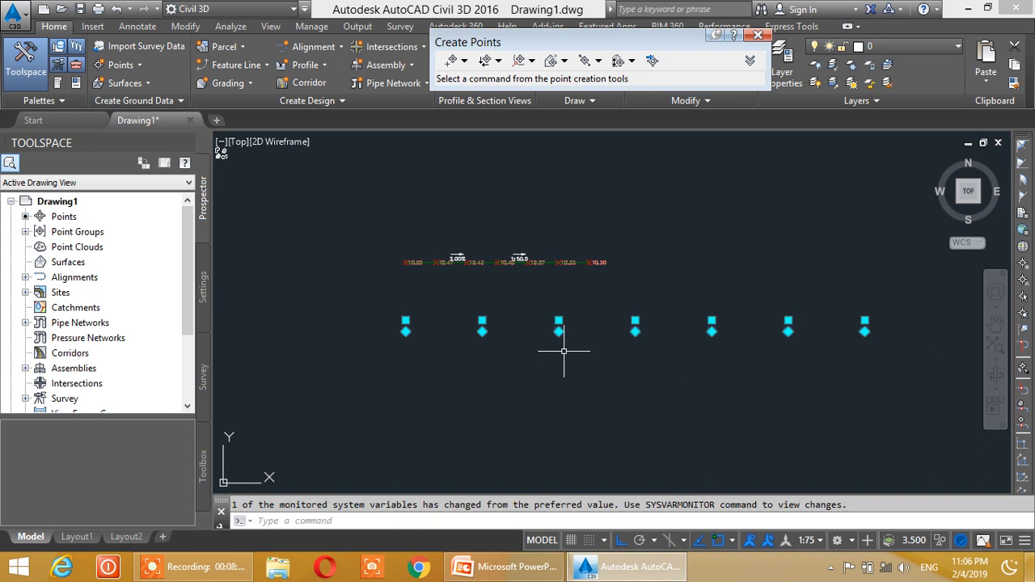
click(111, 46)
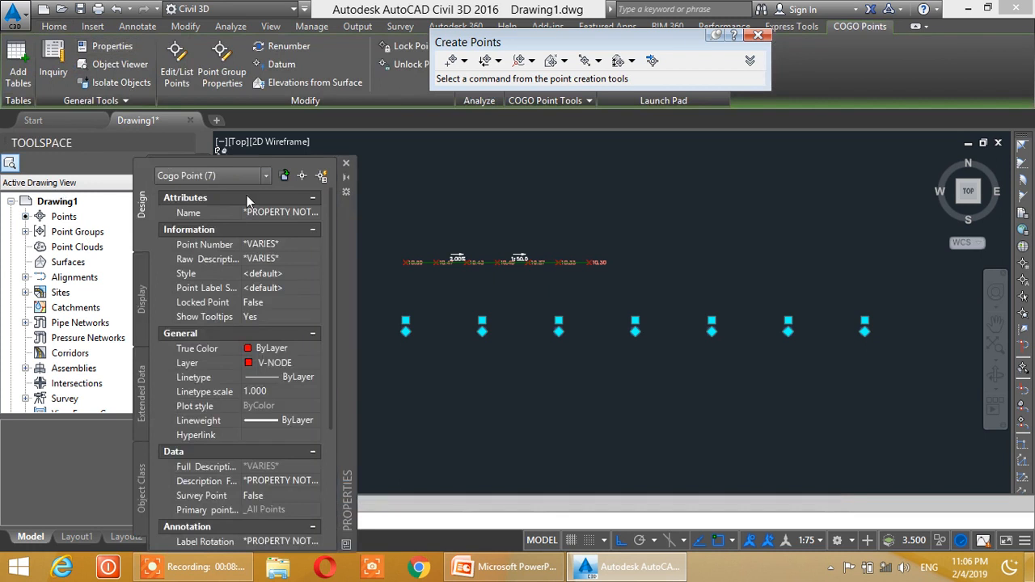
click(261, 175)
click(223, 193)
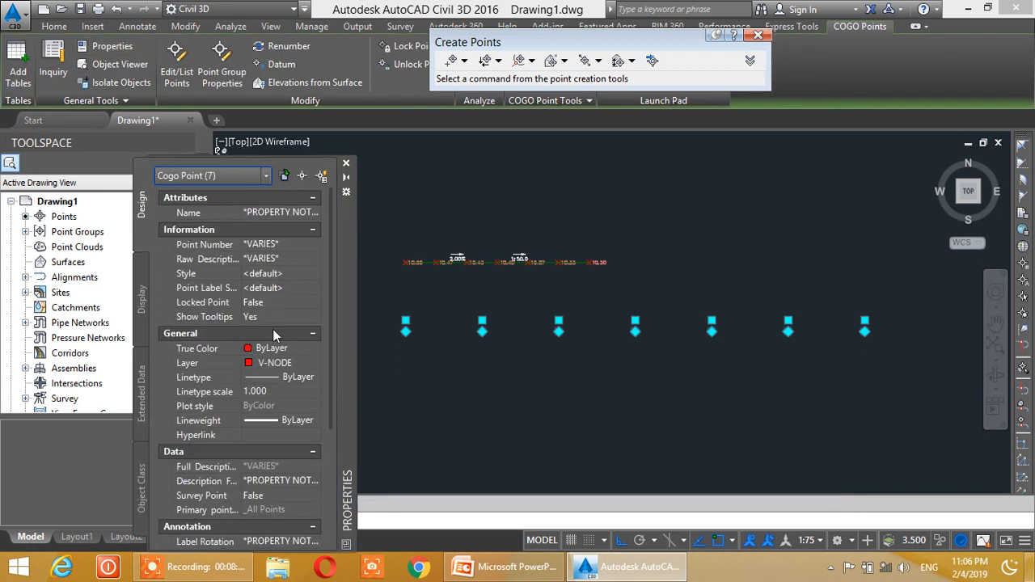
click(188, 288)
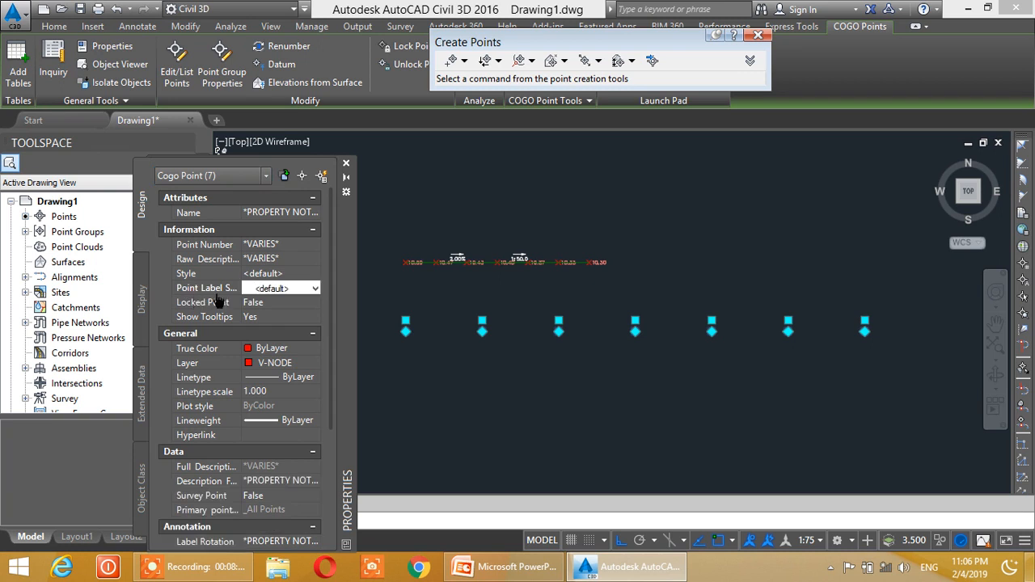
click(313, 289)
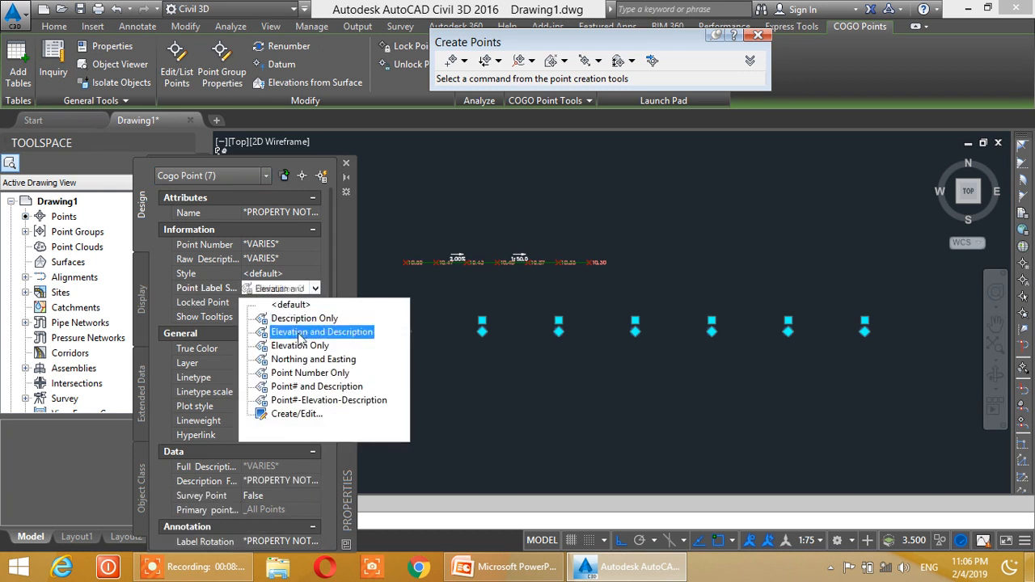
click(298, 344)
click(346, 166)
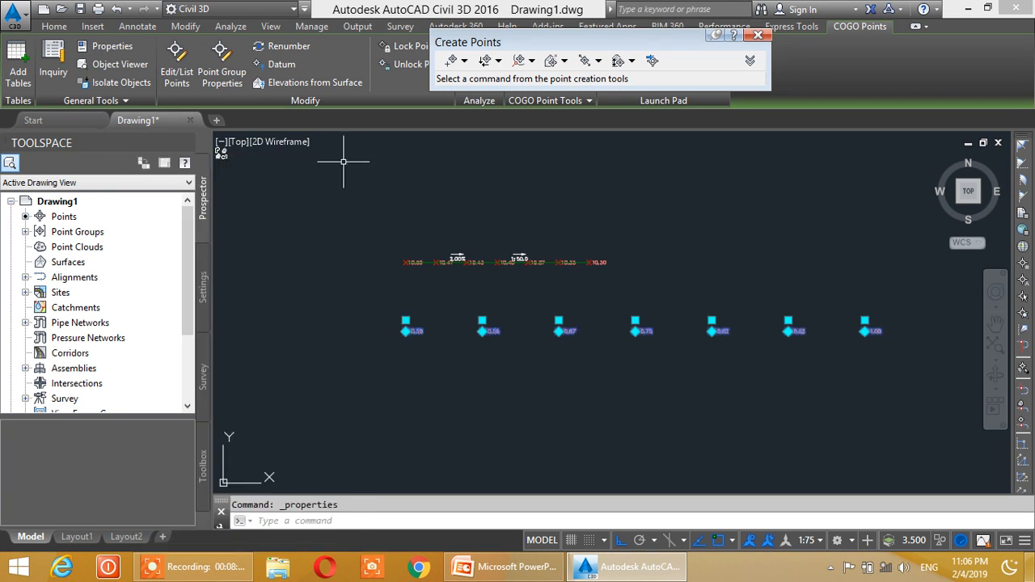
key(Escape)
- Examine the elevation labels along the lower row of points from its first to its last point
scroll(381, 323, down, 3)
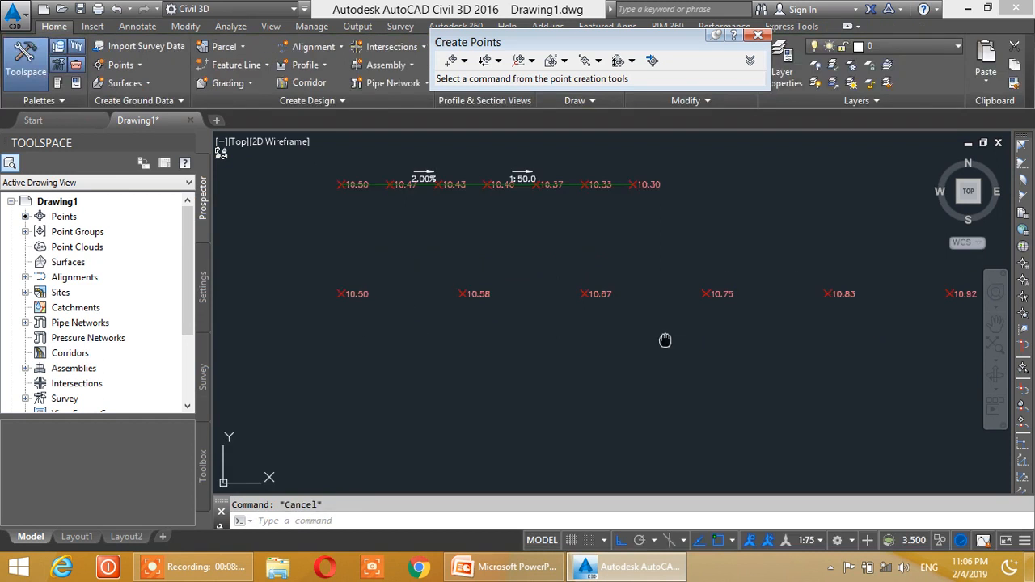
middle_drag(665, 340, 521, 339)
middle_drag(843, 311, 656, 316)
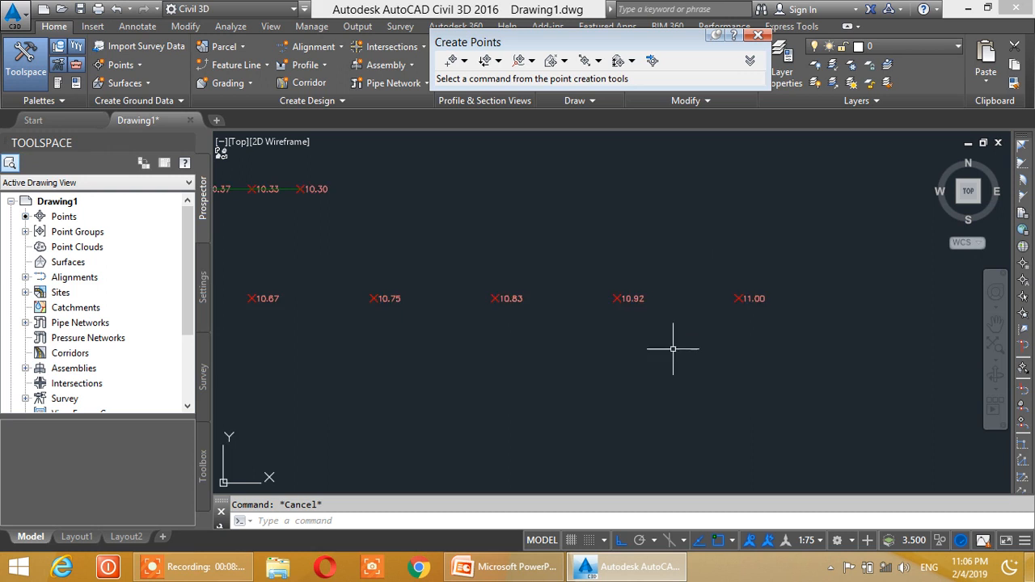
middle_drag(724, 303, 843, 280)
middle_drag(532, 367, 728, 360)
middle_drag(397, 260, 474, 266)
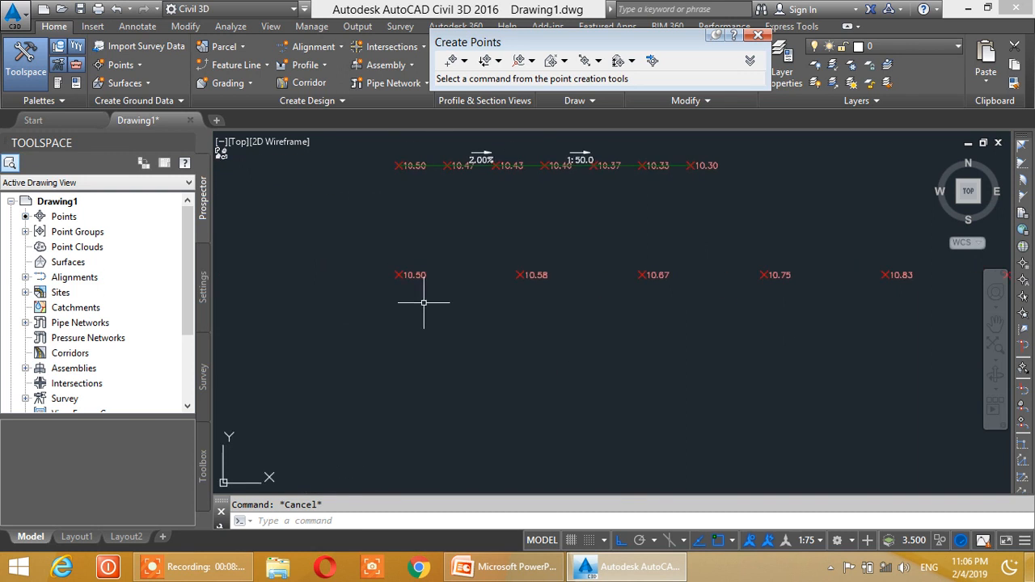
scroll(423, 297, down, 4)
scroll(485, 330, up, 2)
middle_drag(484, 330, 537, 325)
- Start a feature line on Site 1 in the Basic Feature Line style from the lower row's 11.00 point, accepting the elevation of 11.000
click(238, 64)
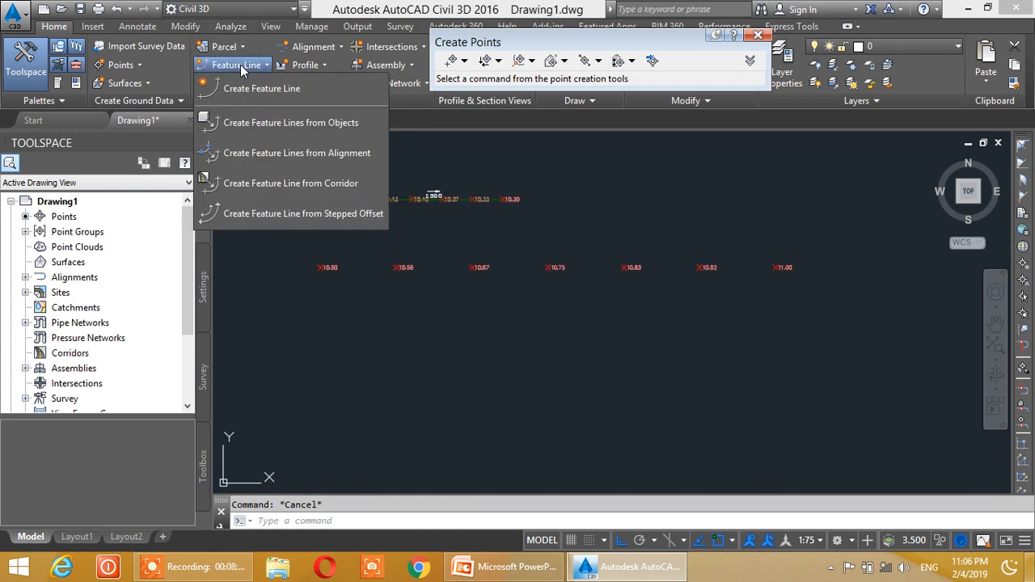
click(240, 86)
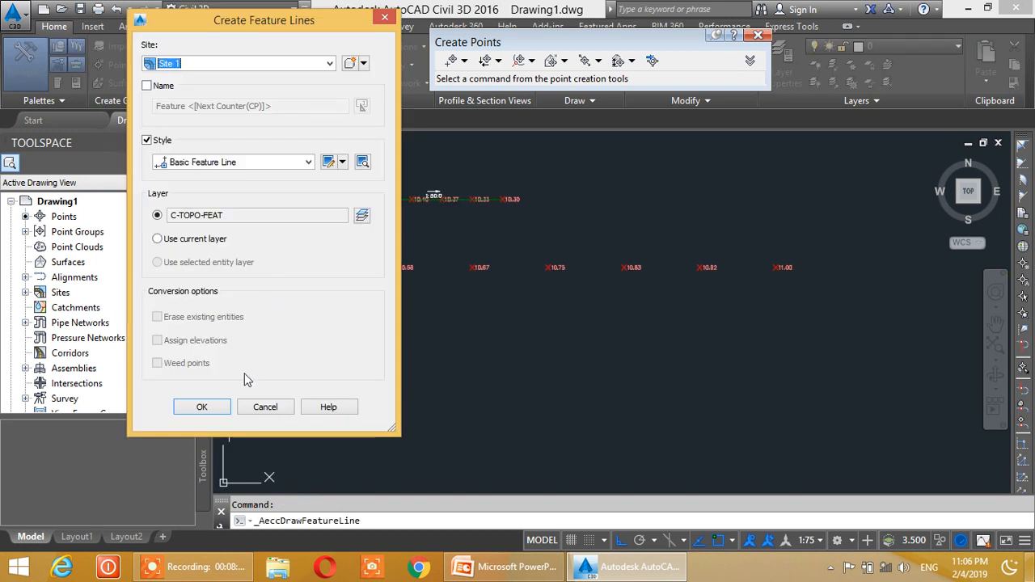
click(202, 407)
scroll(785, 300, up, 2)
click(770, 246)
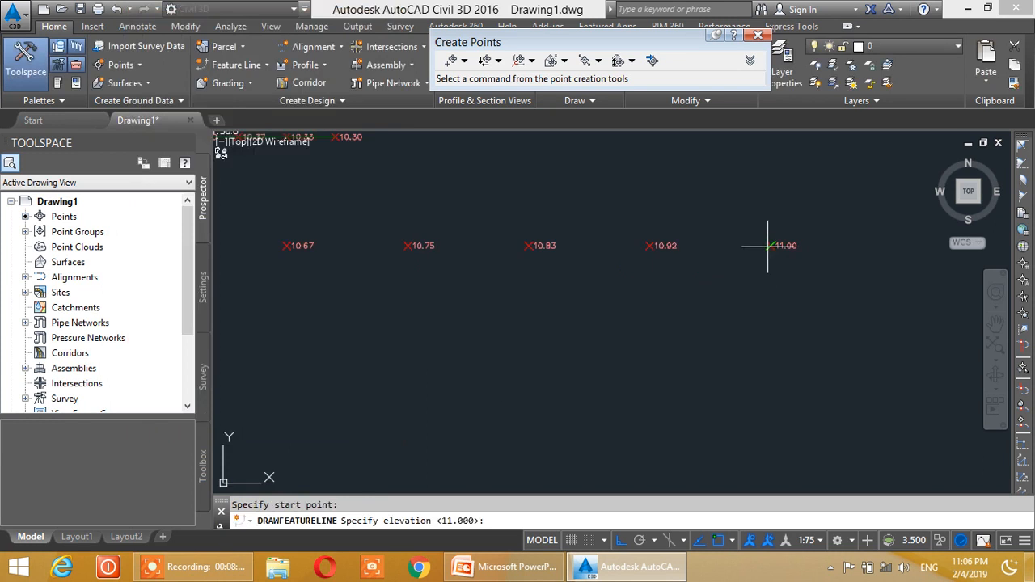
key(Return)
- End the feature line at the lower row's 10.50 point, accepting the grade of -2.00
scroll(267, 267, up, 2)
middle_drag(259, 254, 555, 312)
scroll(359, 300, down, 4)
middle_drag(358, 300, 412, 299)
scroll(364, 299, up, 4)
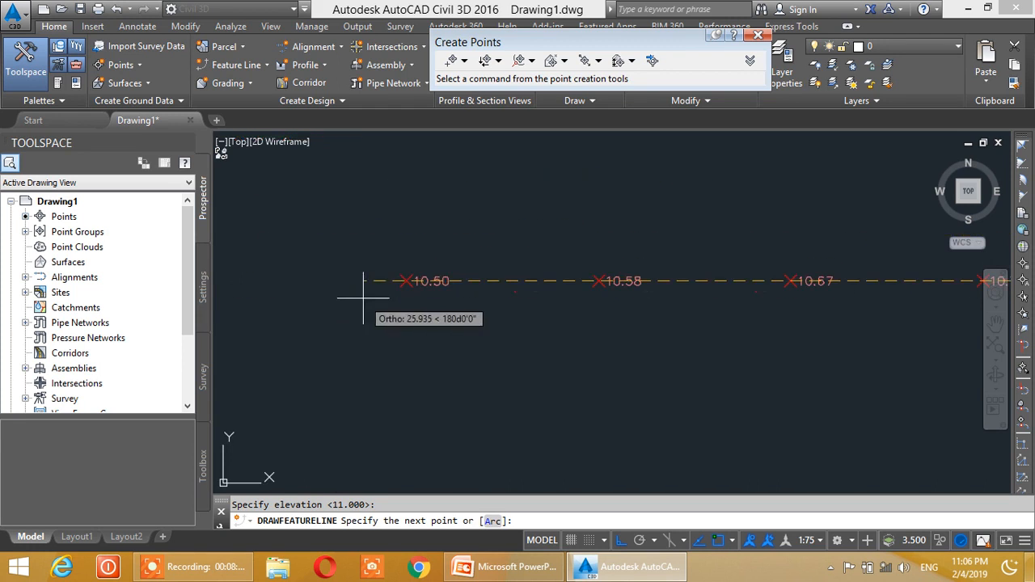
click(406, 281)
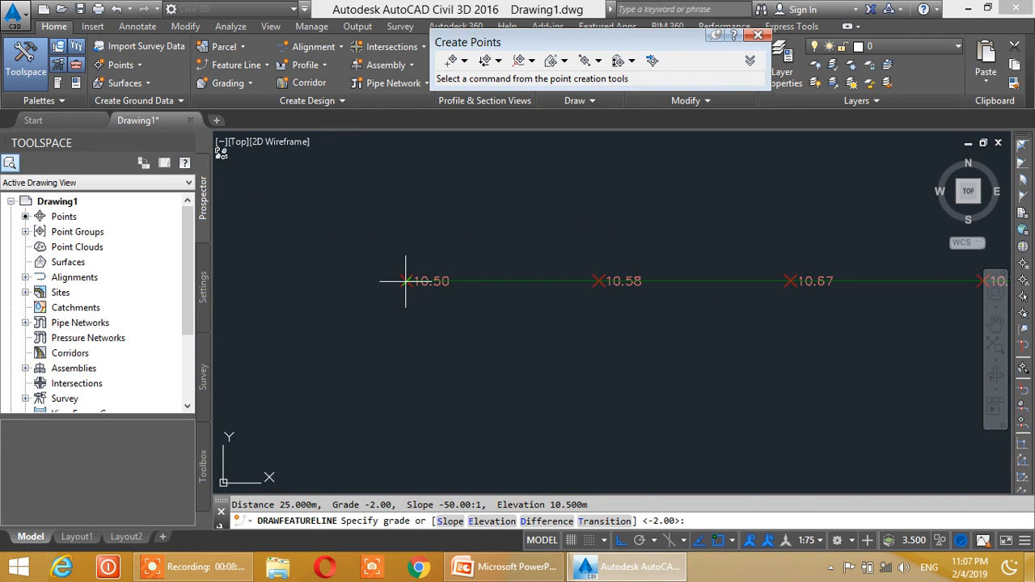
key(Return)
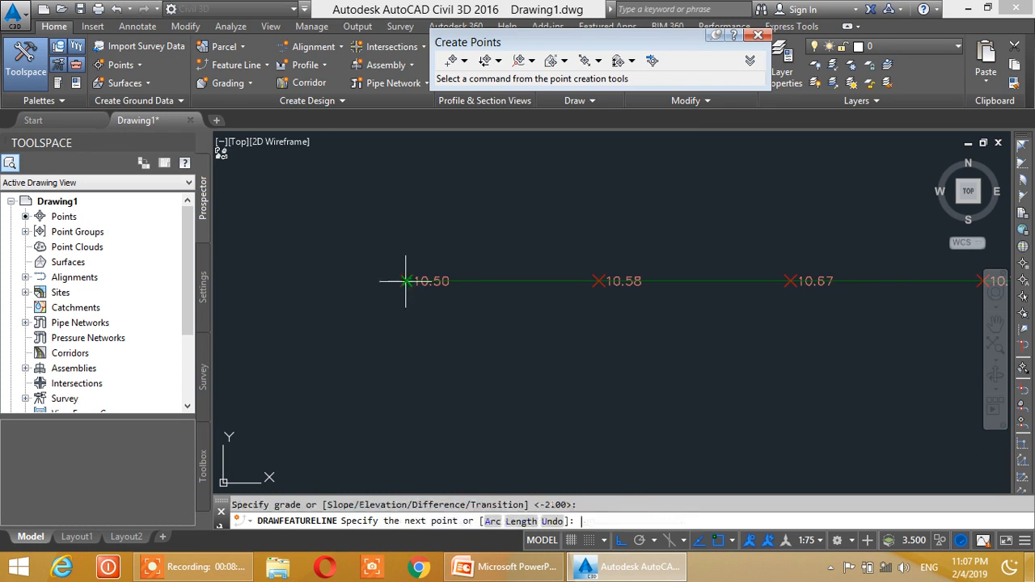
key(Escape)
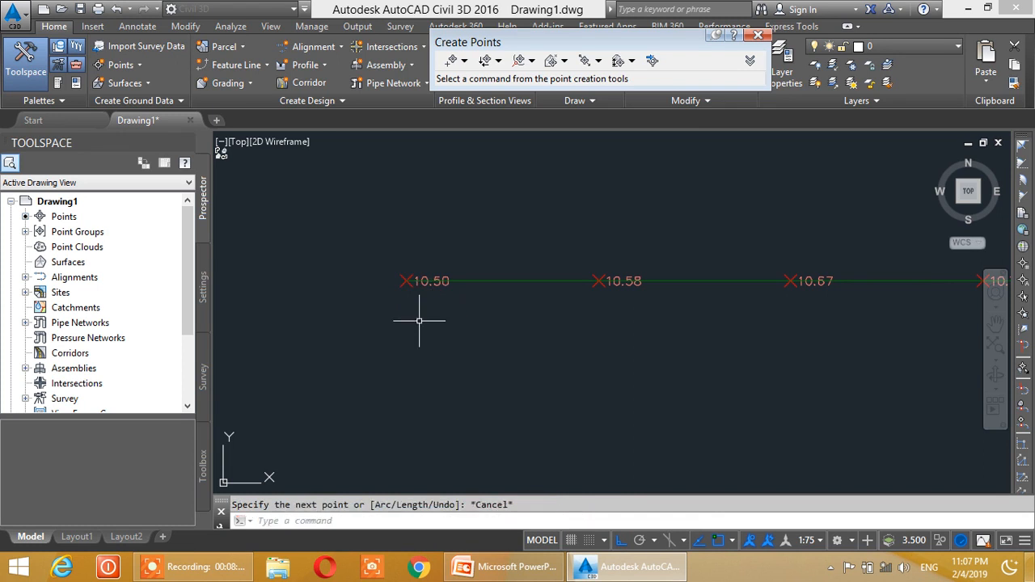
- Set up Line and Curve single-segment labels with Grade Only as both the line and curve label style
scroll(536, 331, down, 5)
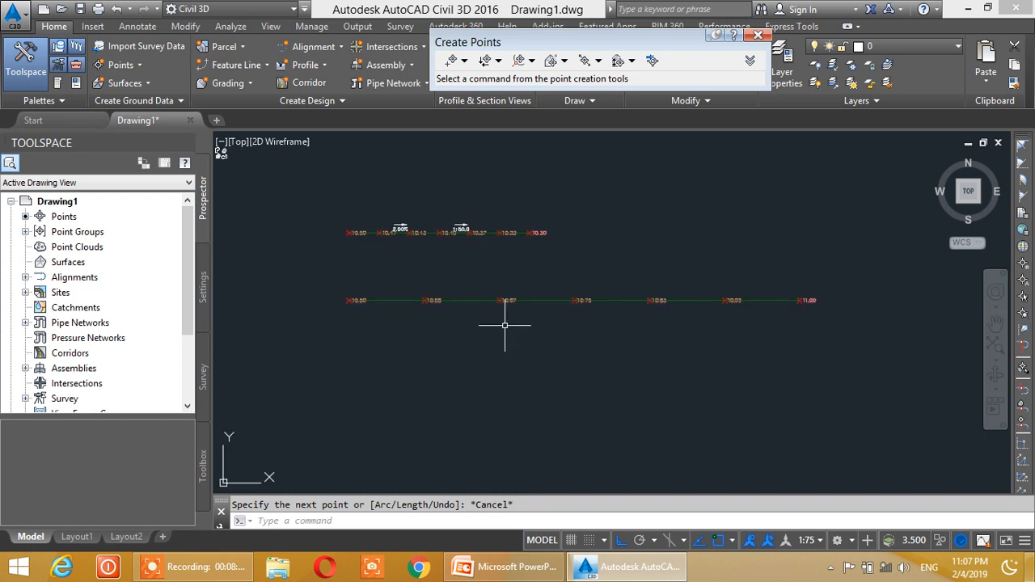
click(144, 27)
click(25, 77)
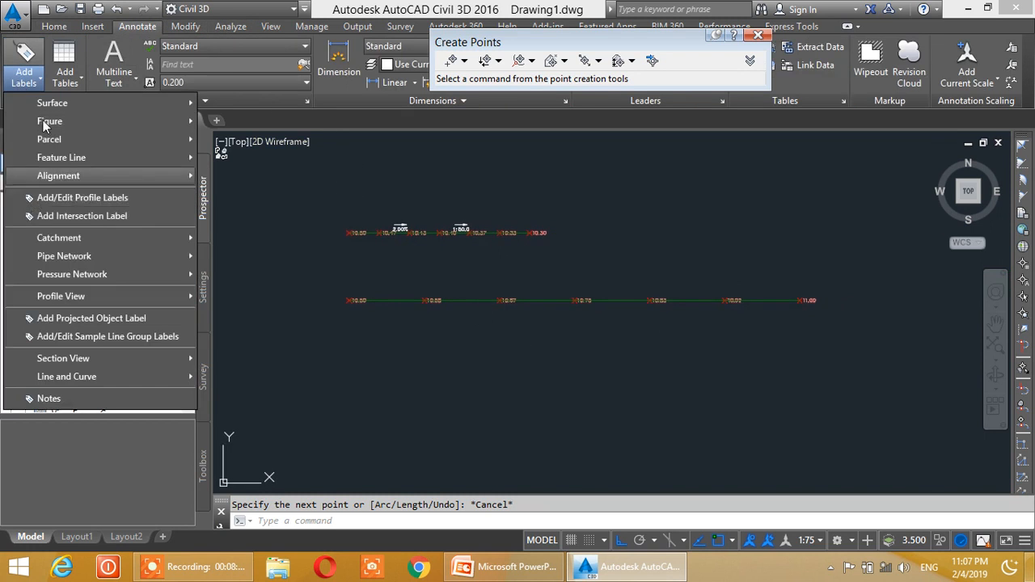
mouse_move(85, 377)
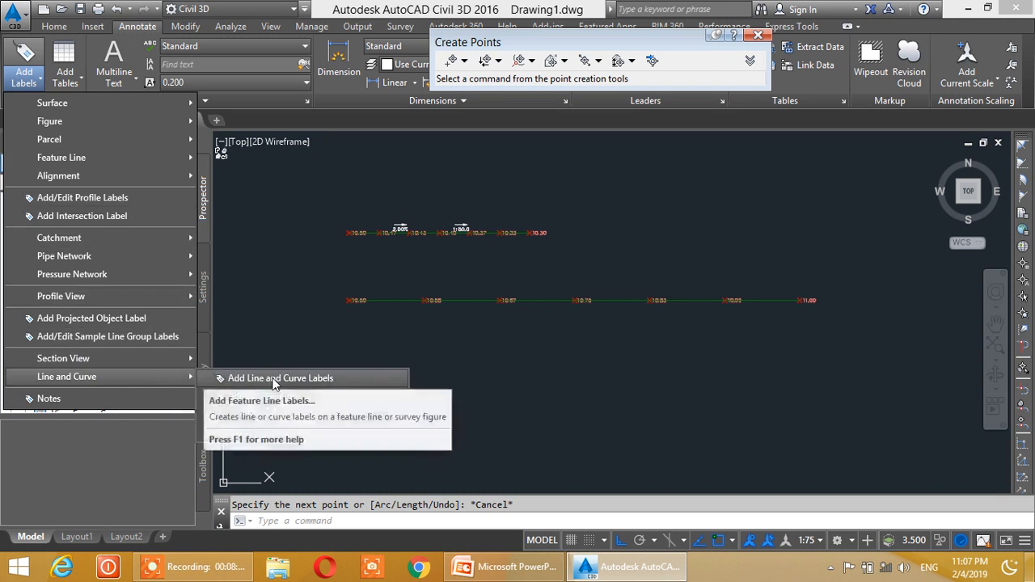
click(273, 380)
click(105, 262)
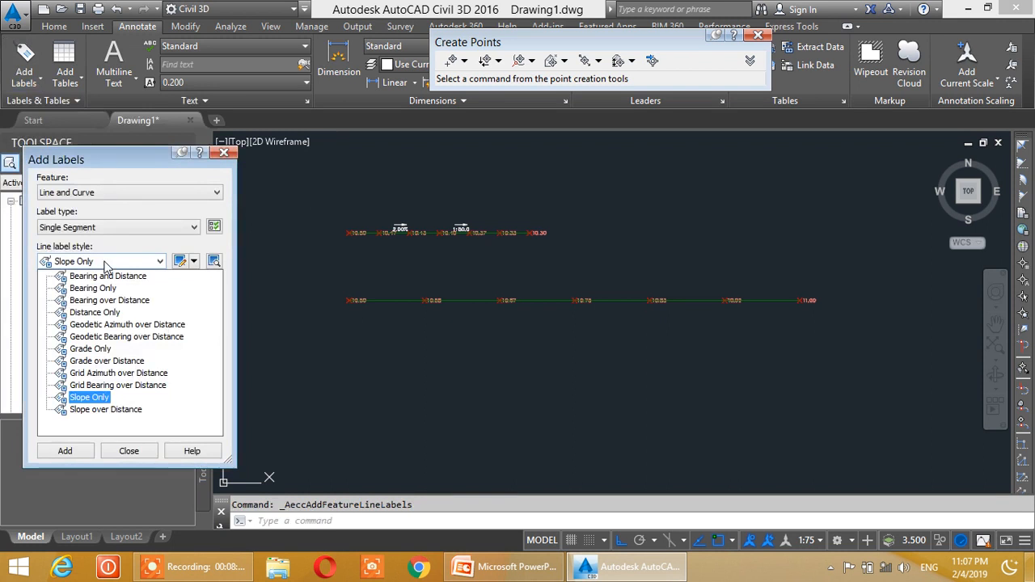
click(90, 349)
click(94, 297)
click(88, 348)
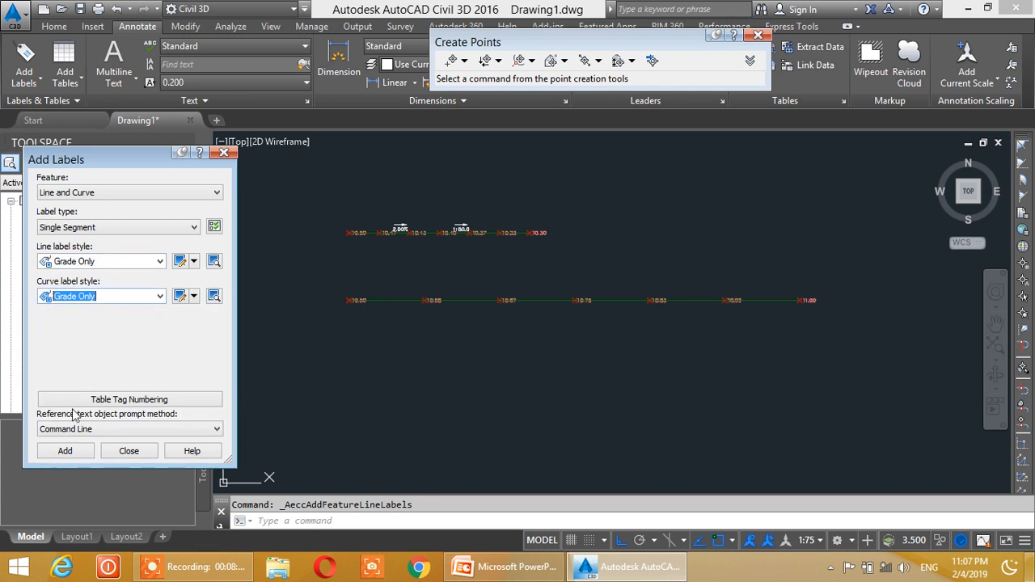
- Add two grade labels to the lower row's feature line, one between 10.58 and 10.67 and one between 10.75 and 10.83
click(64, 451)
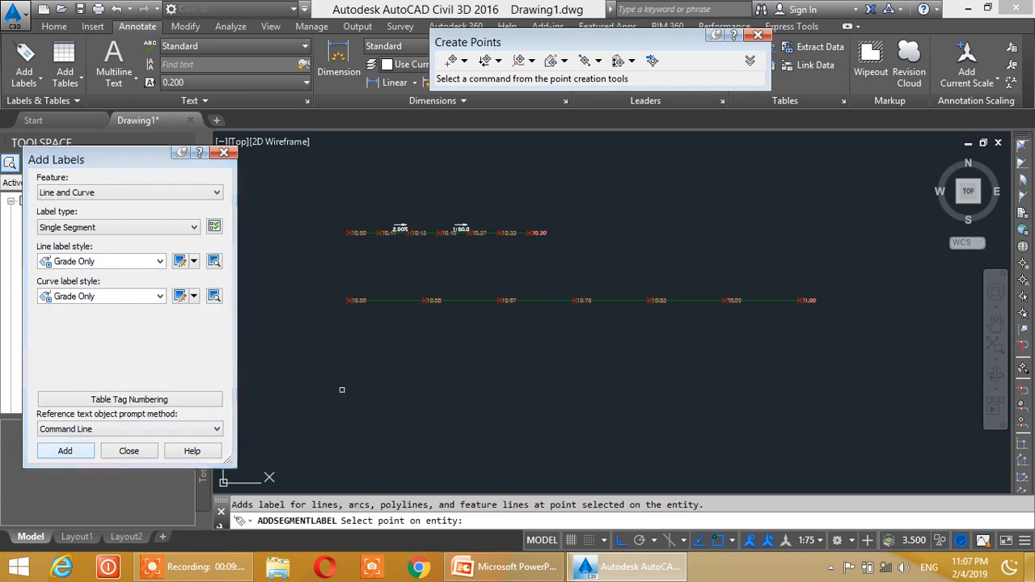
click(476, 304)
click(620, 300)
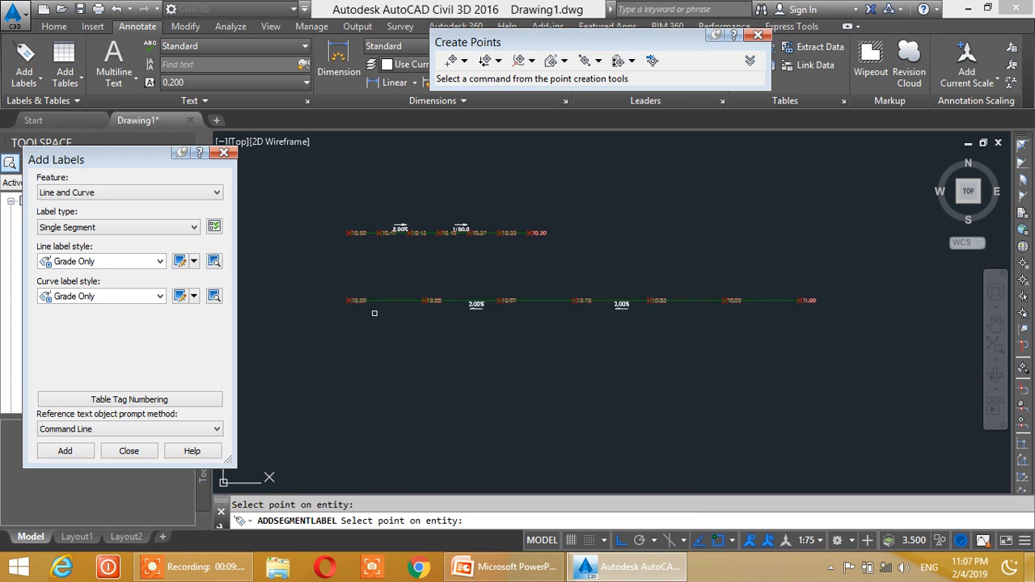
scroll(415, 365, up, 2)
scroll(416, 365, down, 2)
middle_drag(420, 367, 416, 353)
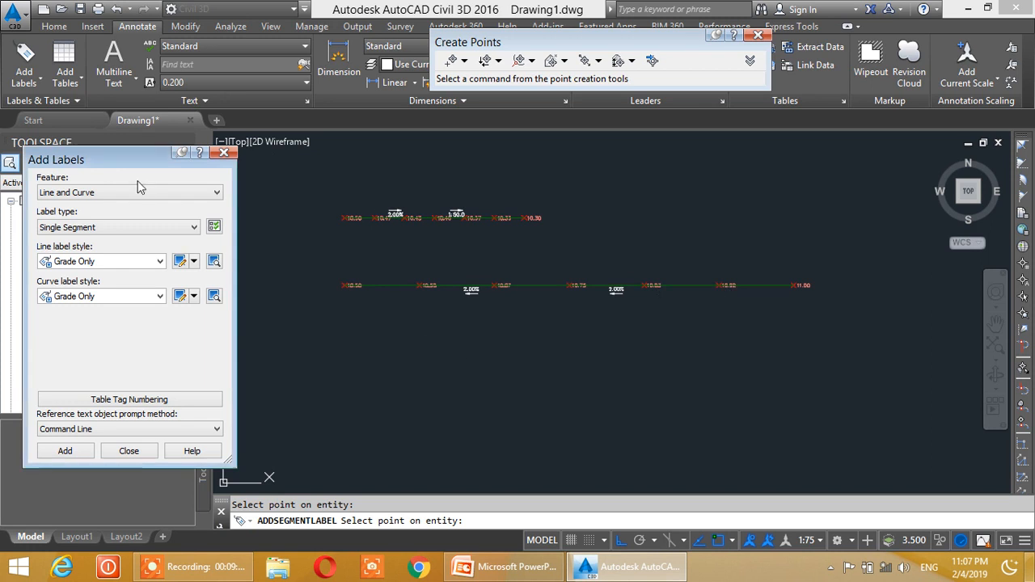
- Set both the line and curve label styles to Slope Only
click(110, 262)
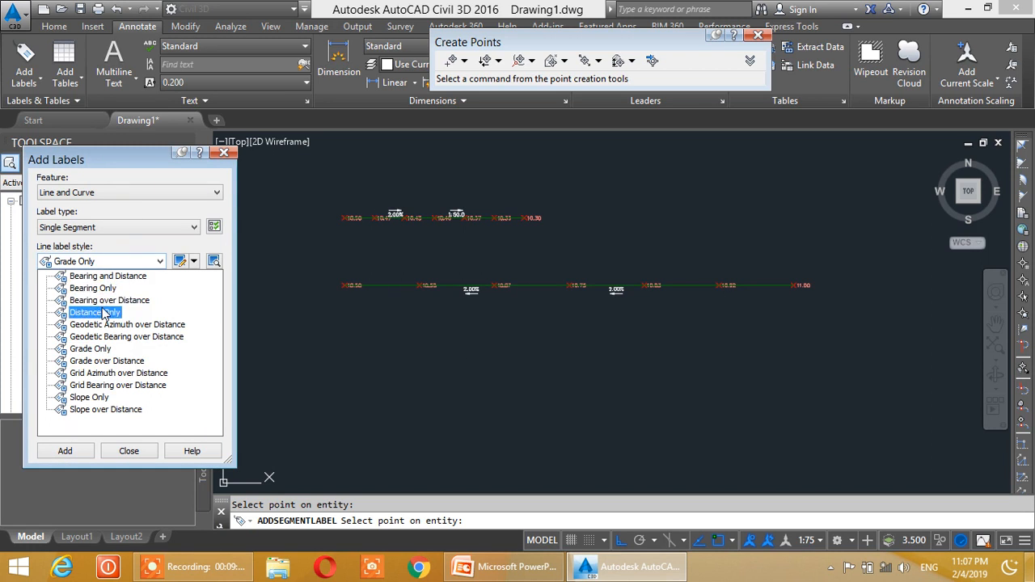
click(91, 398)
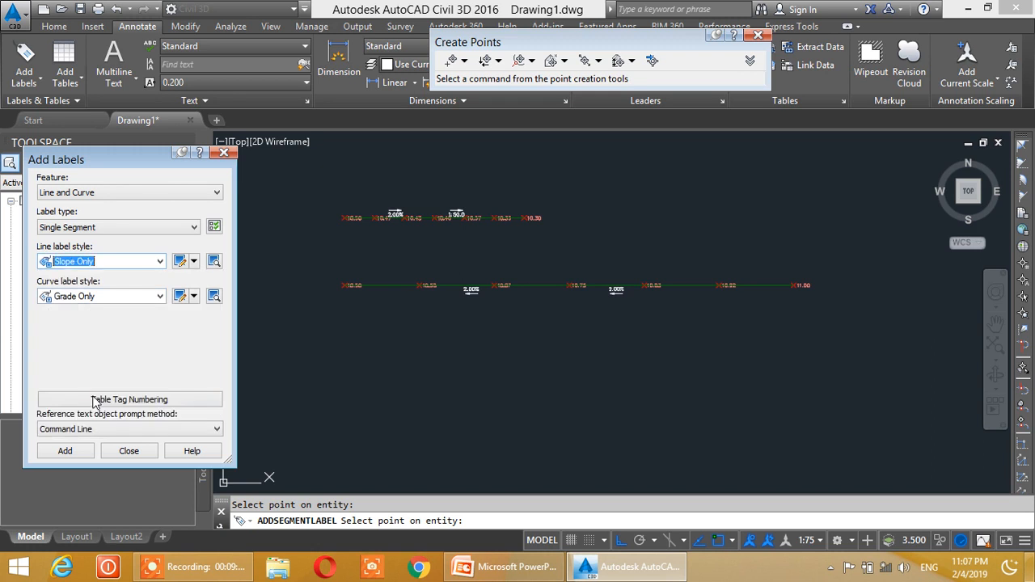
click(99, 297)
click(91, 385)
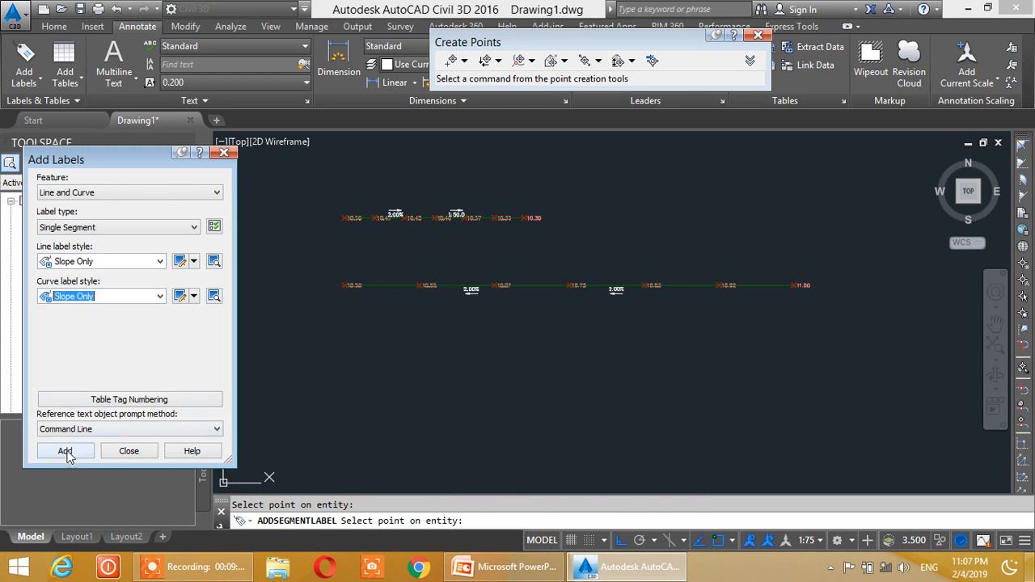
- Add slope labels to the lower feature line's first segment and just before its 10.92 point, and finish labelling
click(67, 451)
click(700, 285)
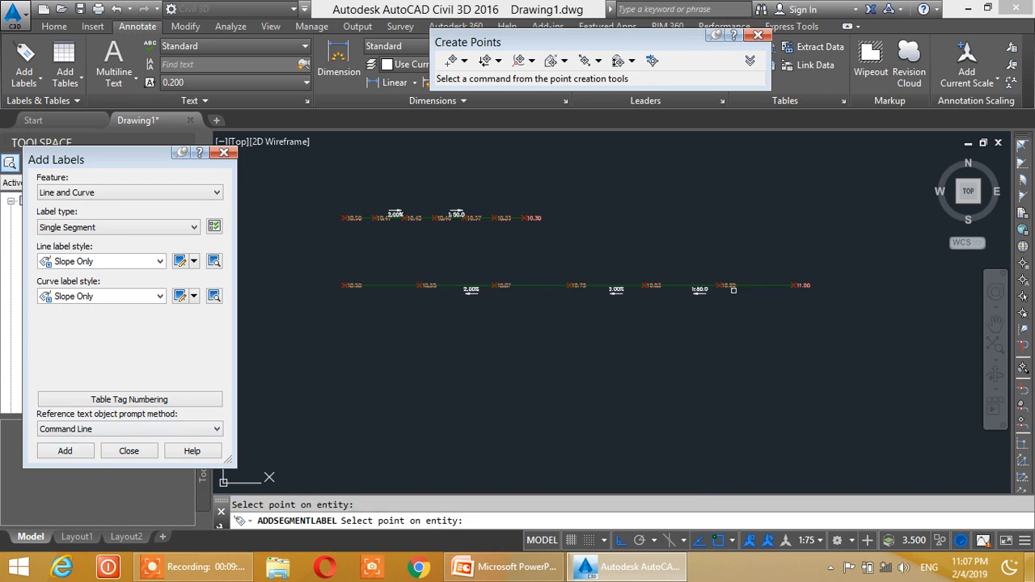
click(384, 287)
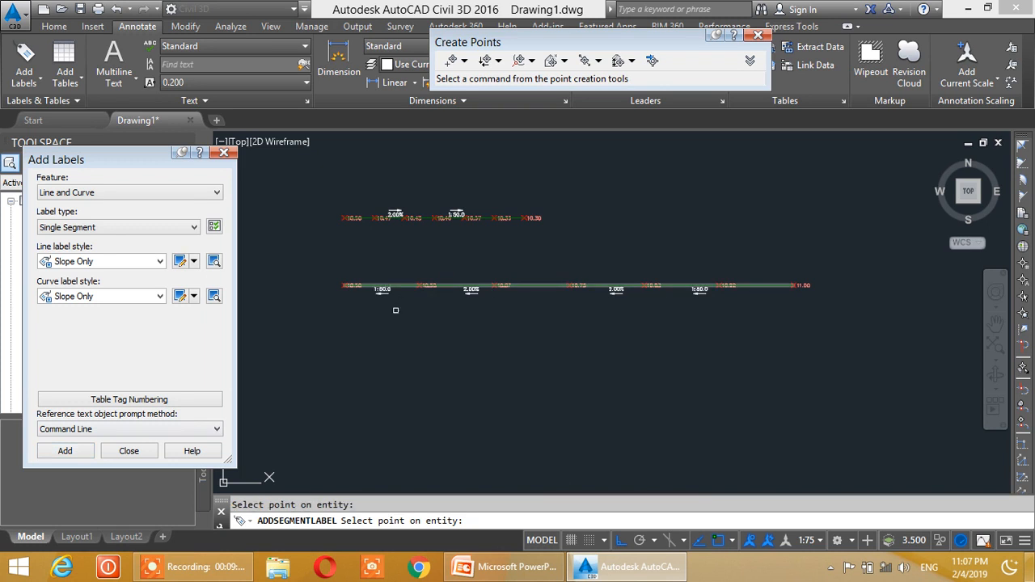
scroll(374, 294, up, 2)
mouse_move(611, 346)
middle_down()
mouse_move(461, 334)
mouse_move(579, 340)
middle_up()
mouse_move(402, 325)
middle_down()
mouse_move(411, 321)
mouse_move(399, 278)
middle_up()
scroll(400, 287, down, 3)
key(Escape)
scroll(394, 301, down, 1)
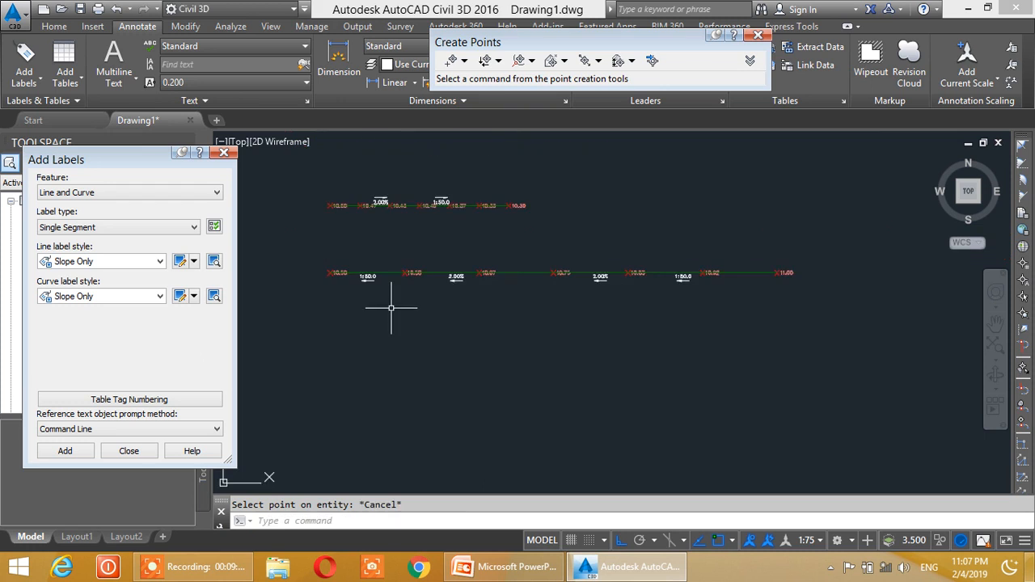
middle_drag(392, 308, 391, 293)
click(137, 452)
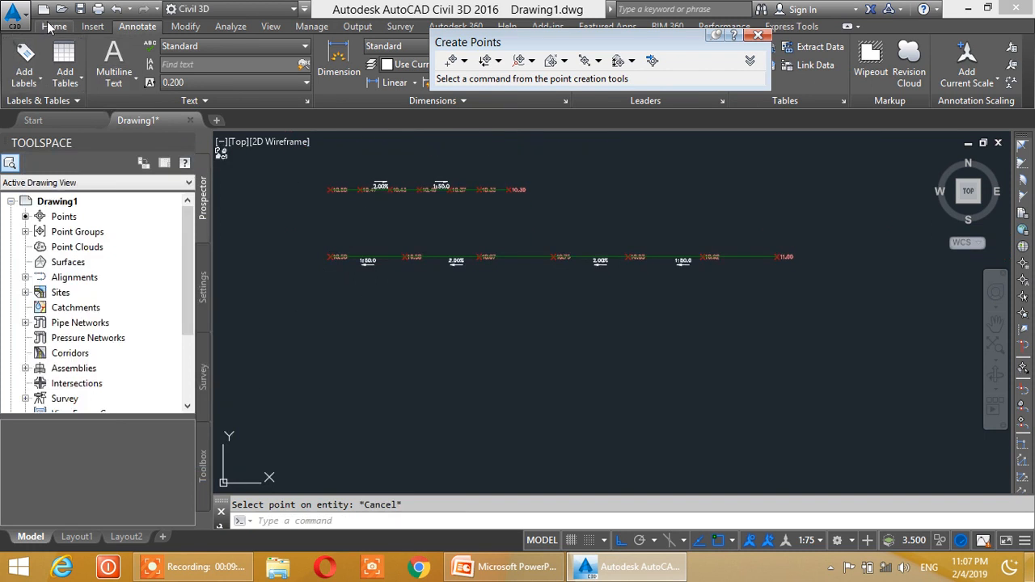
- Create a manual point below the lower row's first point with description 3 and elevation 10.50, and close the point creation tools
click(50, 27)
click(129, 64)
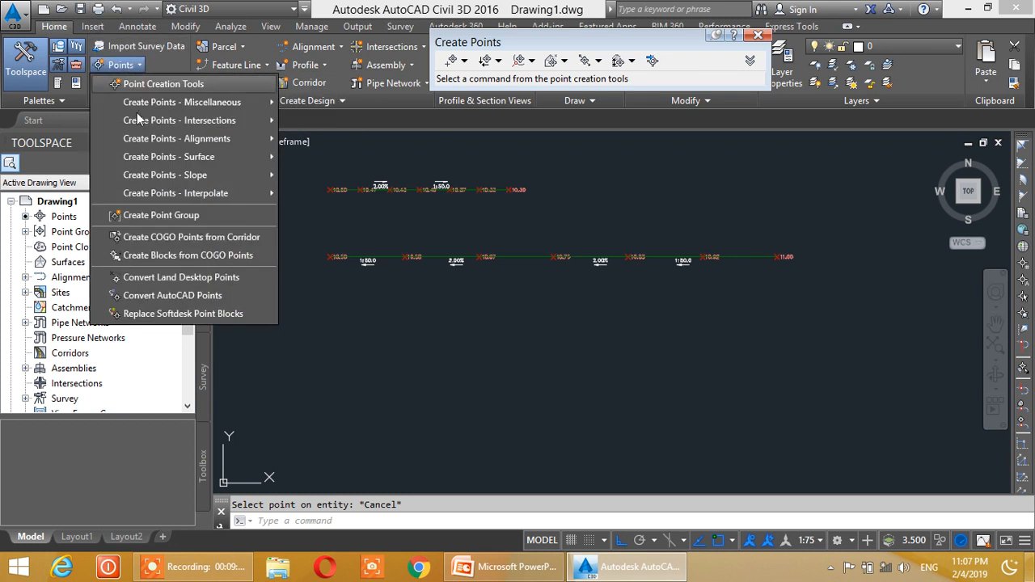
mouse_move(160, 101)
click(358, 104)
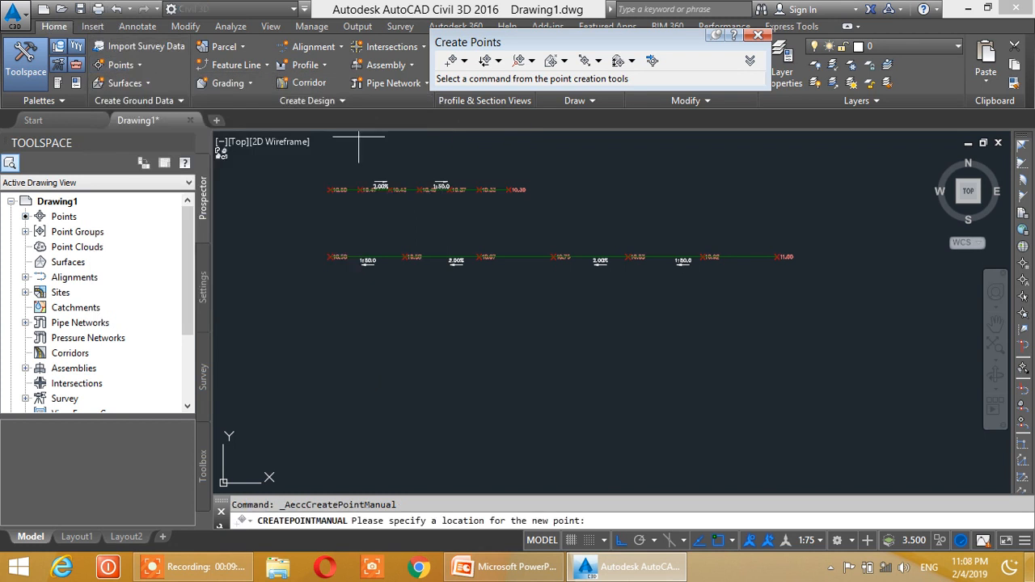
click(334, 338)
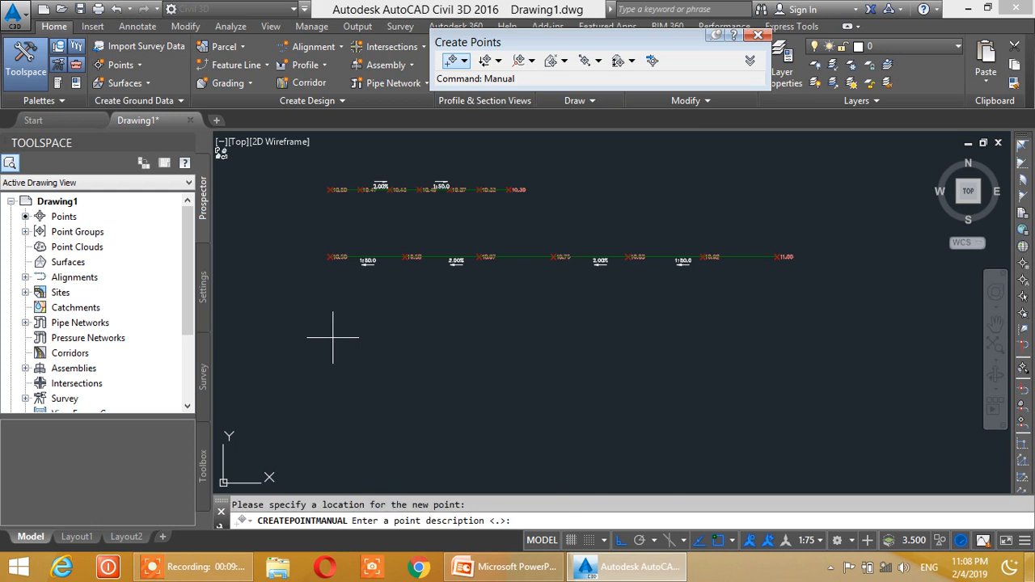
key(Return)
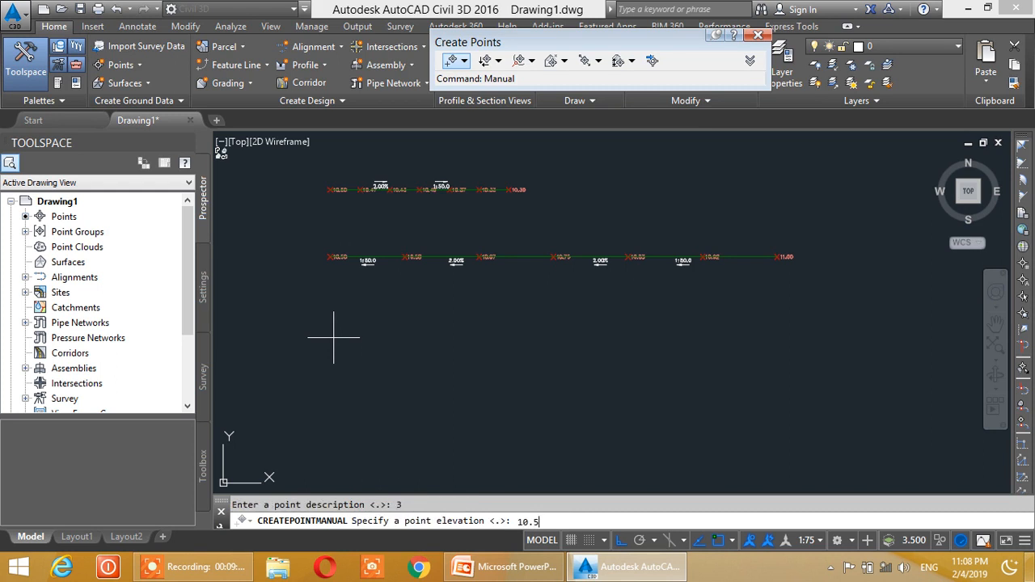
text(10.50)
key(Return)
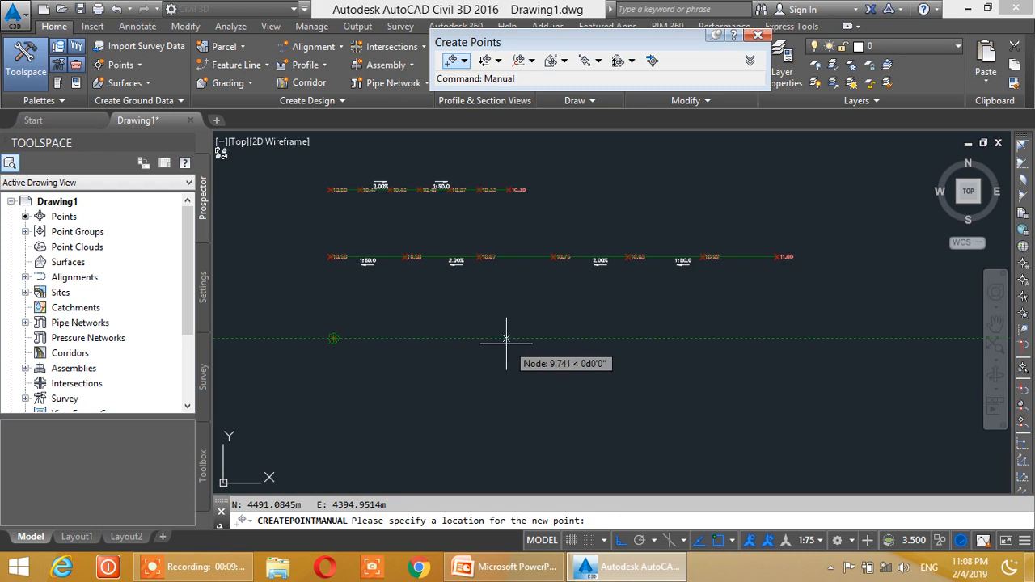
key(Escape)
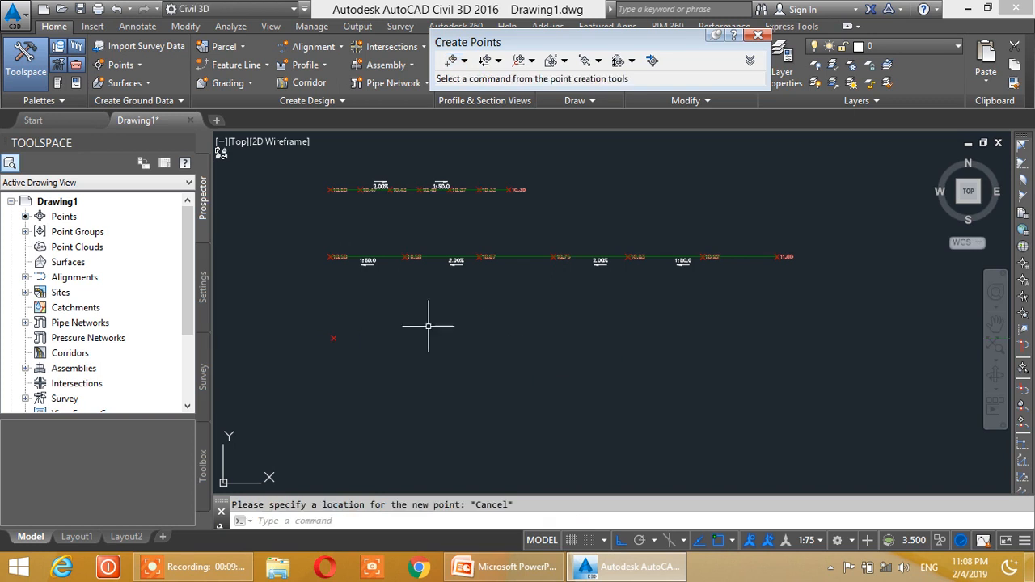
click(757, 37)
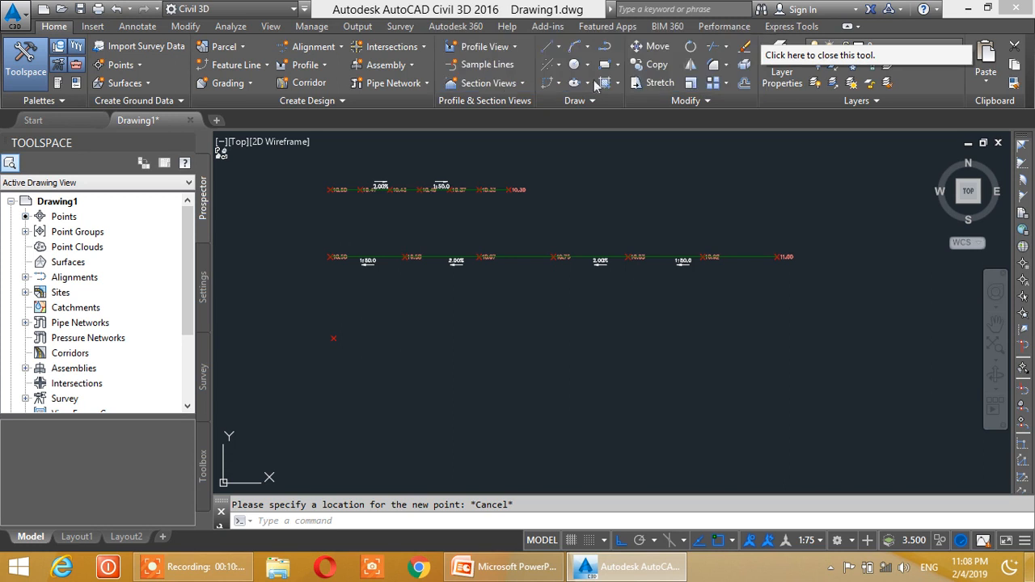
- Draw a horizontal line 10 m long, extending east from the new manual point
click(558, 46)
click(566, 69)
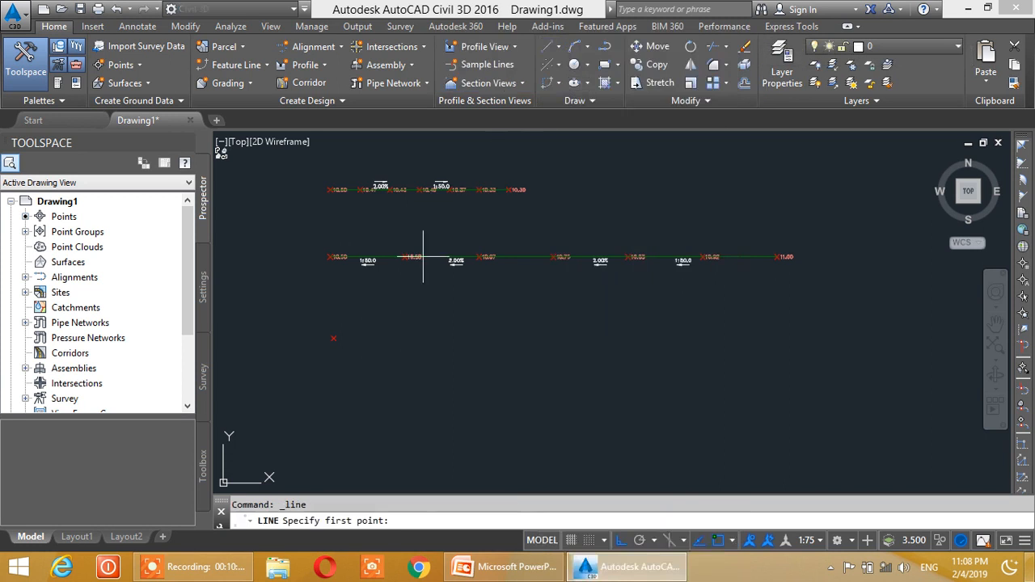
click(333, 338)
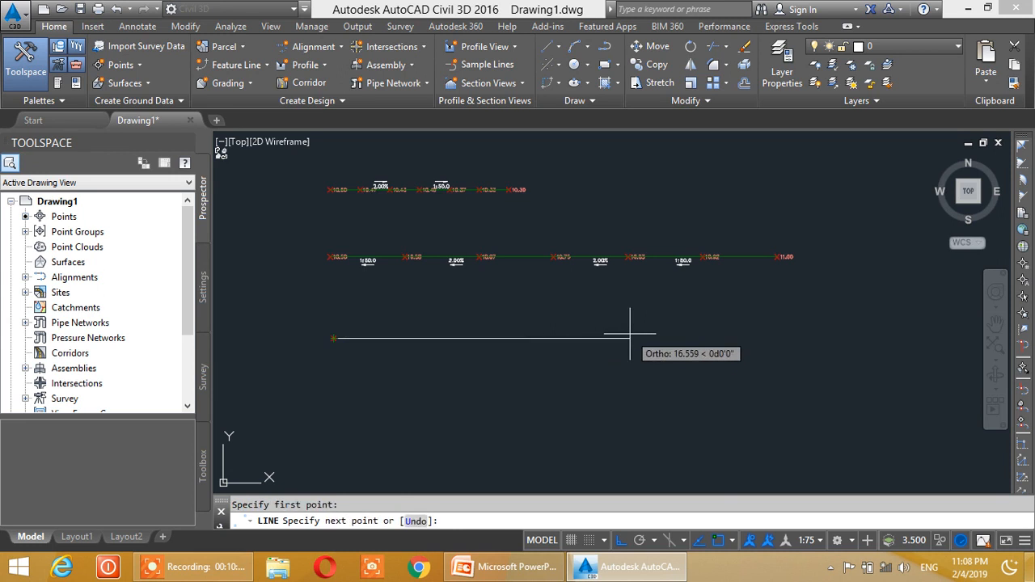
key(Return)
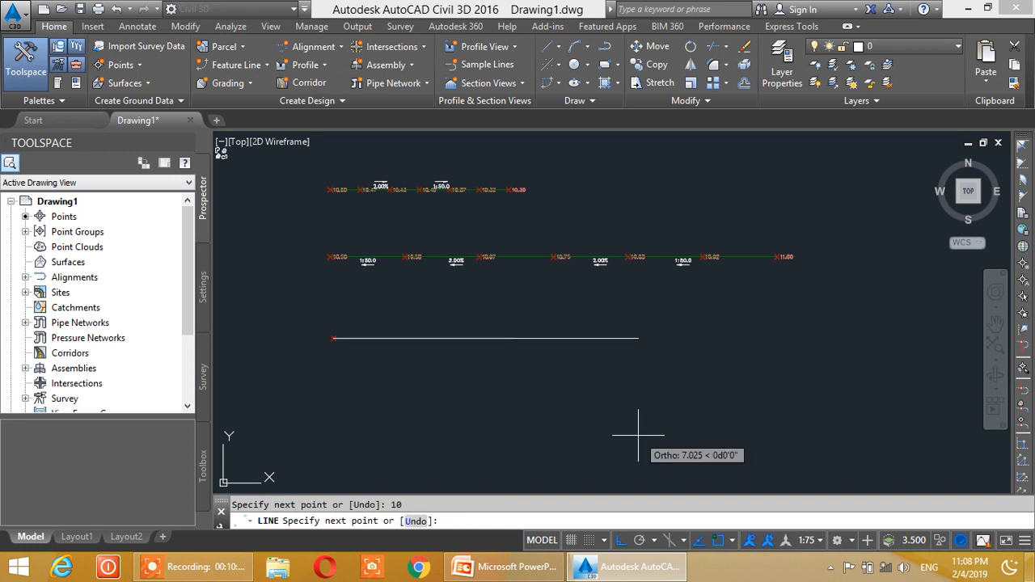
key(Escape)
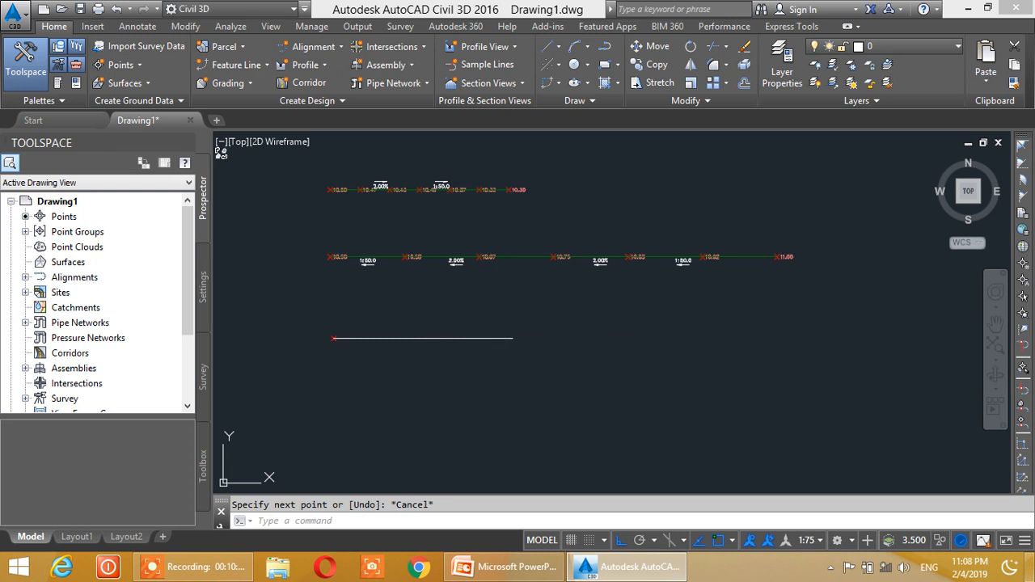
- Start creating points by Slope/Grade - Distance from the new manual point at the line's west end
scroll(468, 348, down, 2)
scroll(469, 347, up, 2)
middle_drag(451, 340, 504, 353)
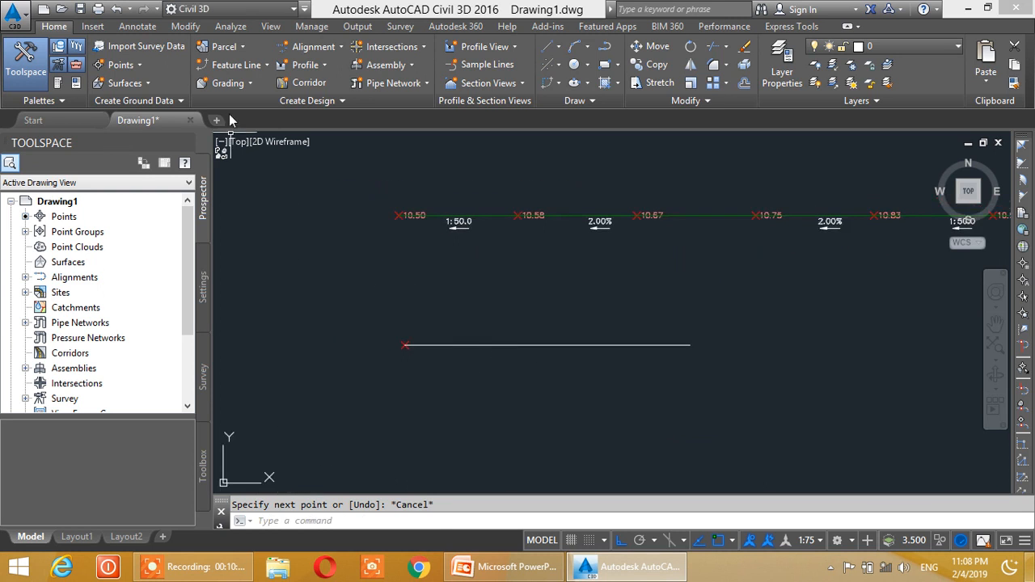
click(140, 66)
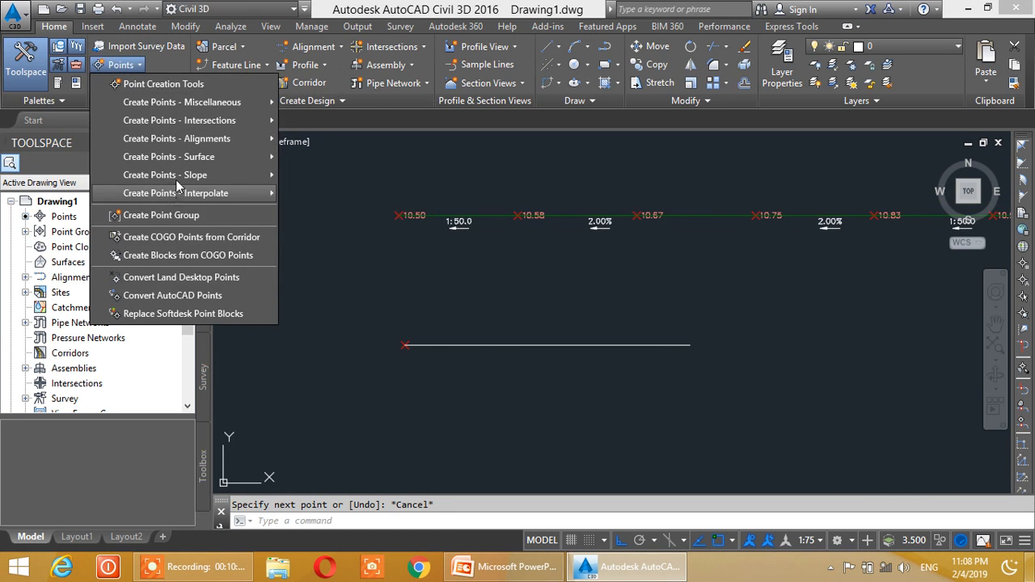
mouse_move(178, 179)
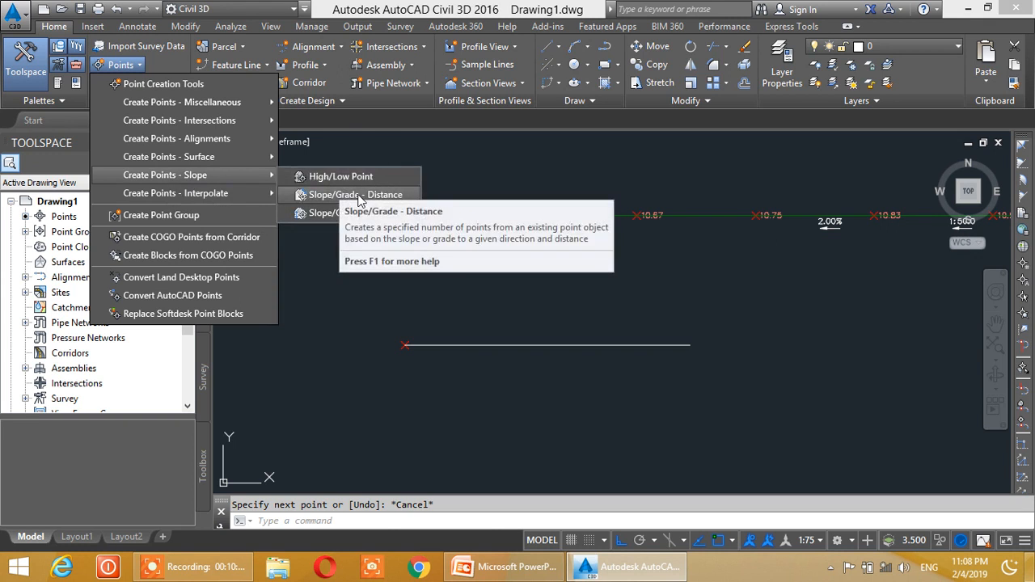
click(358, 199)
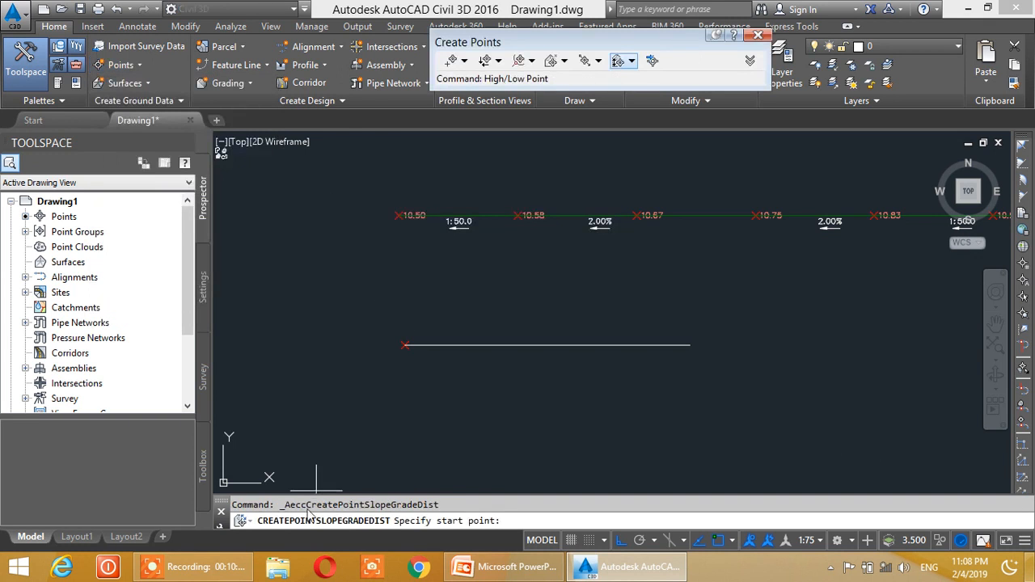
scroll(370, 347, up, 2)
scroll(423, 345, up, 2)
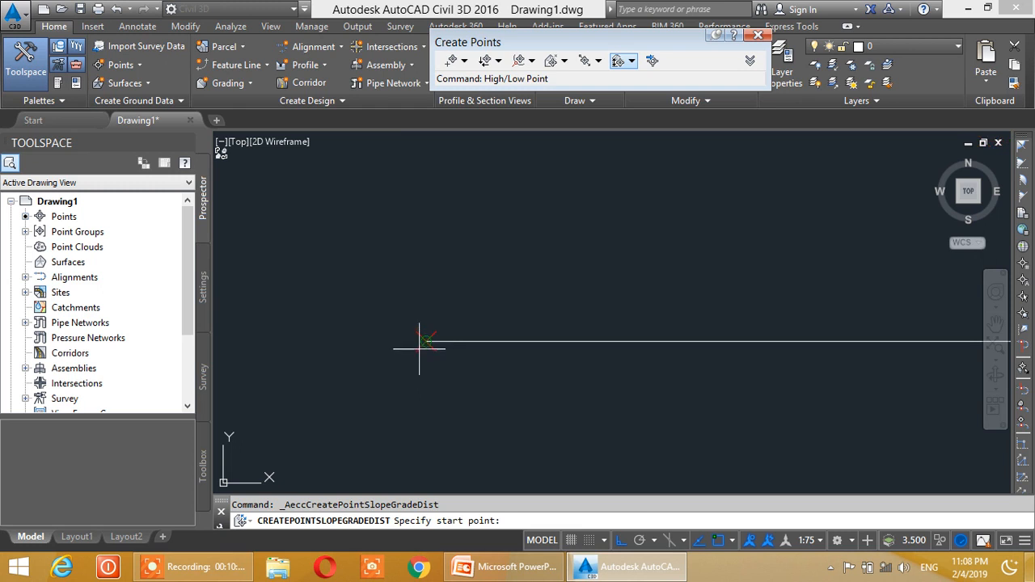
click(426, 341)
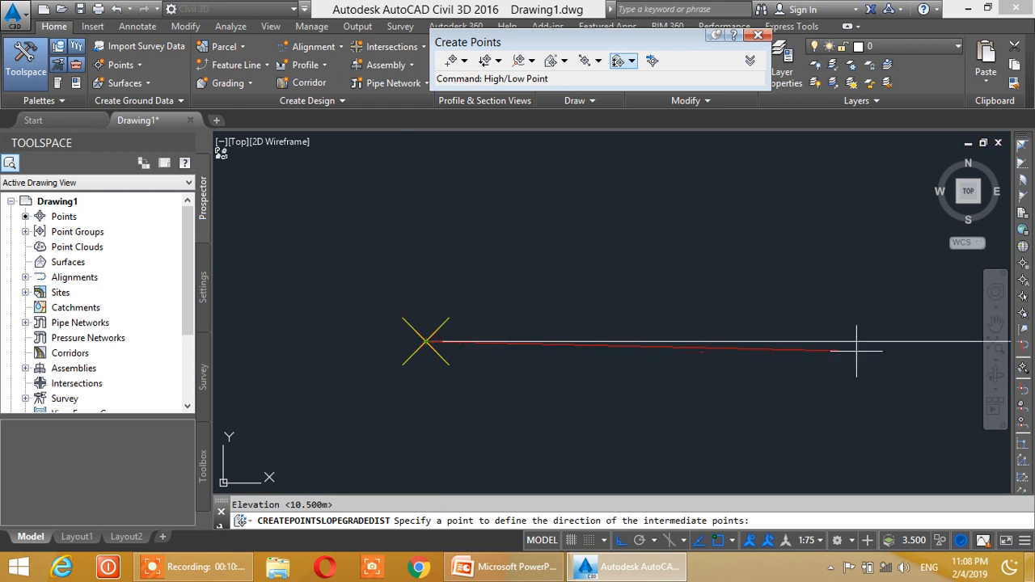
- Set the new points' direction east along the line, with a grade of -2 percent and a distance of 10 m
click(887, 340)
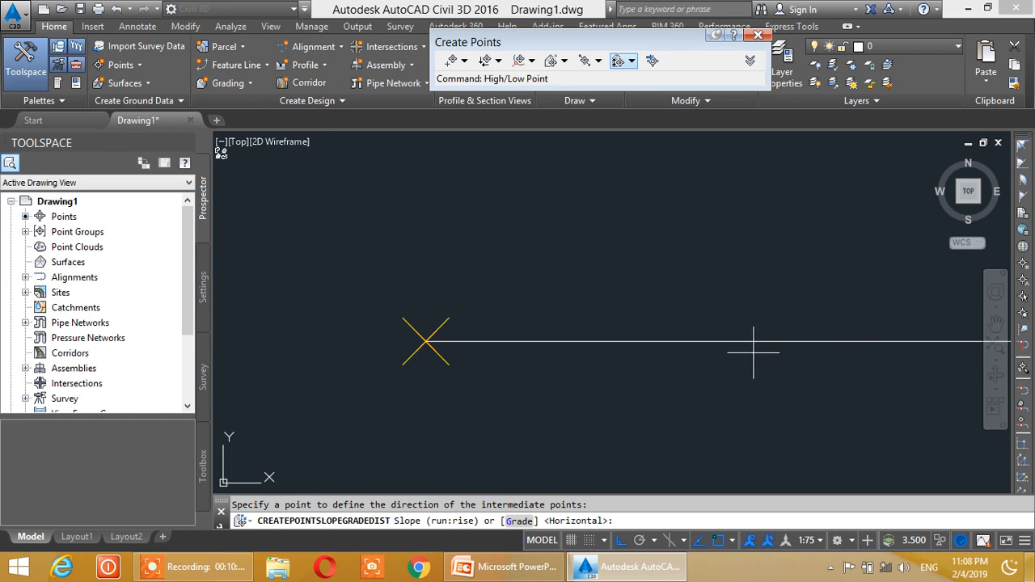
middle_drag(749, 351, 576, 342)
text(g)
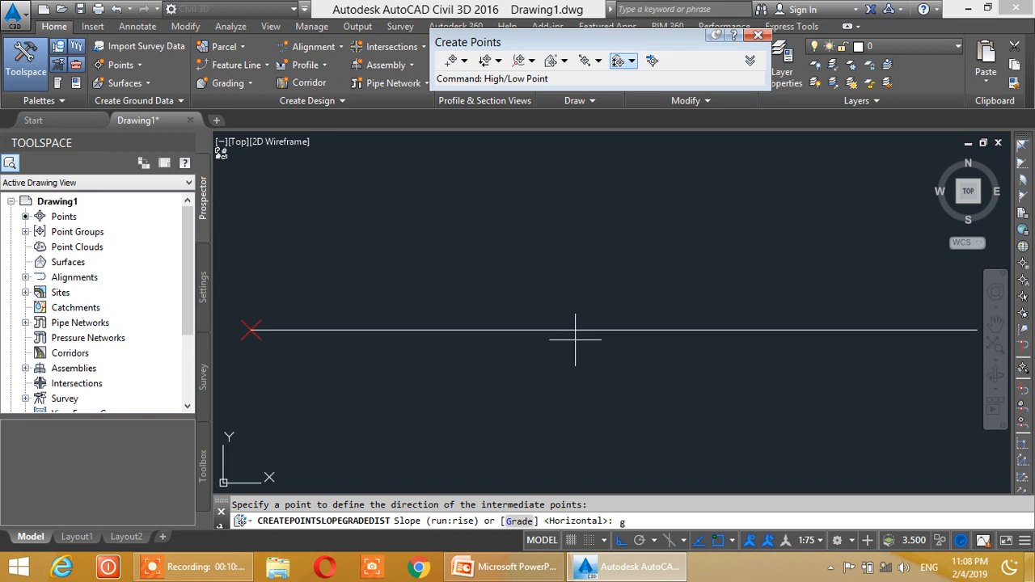
key(Return)
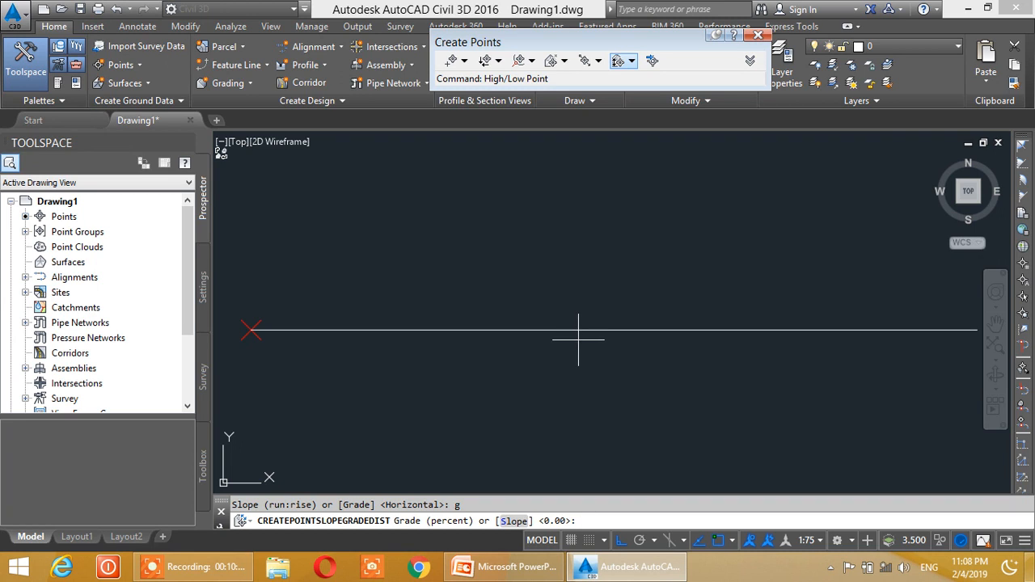
text(-2)
key(Return)
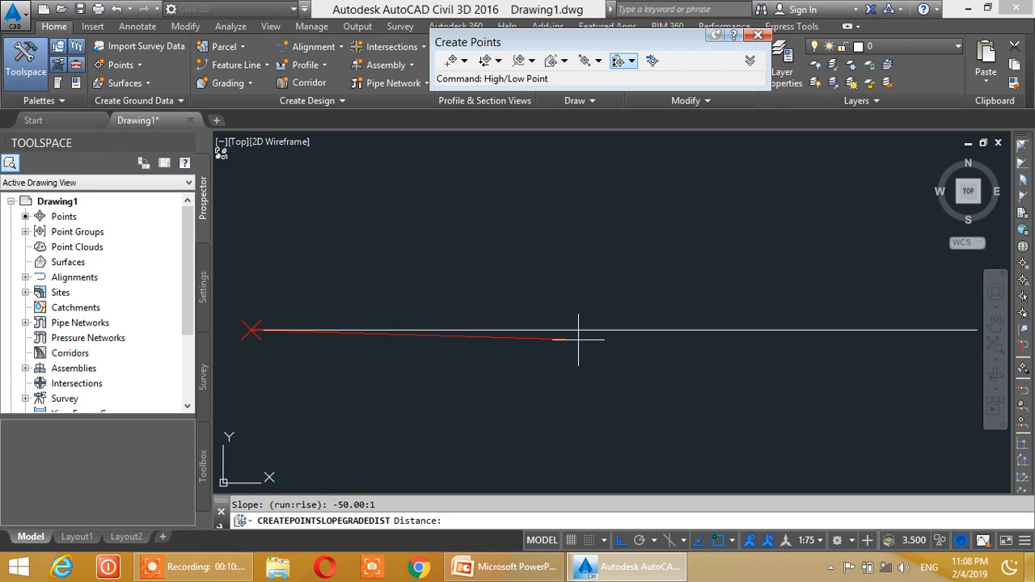
key(Return)
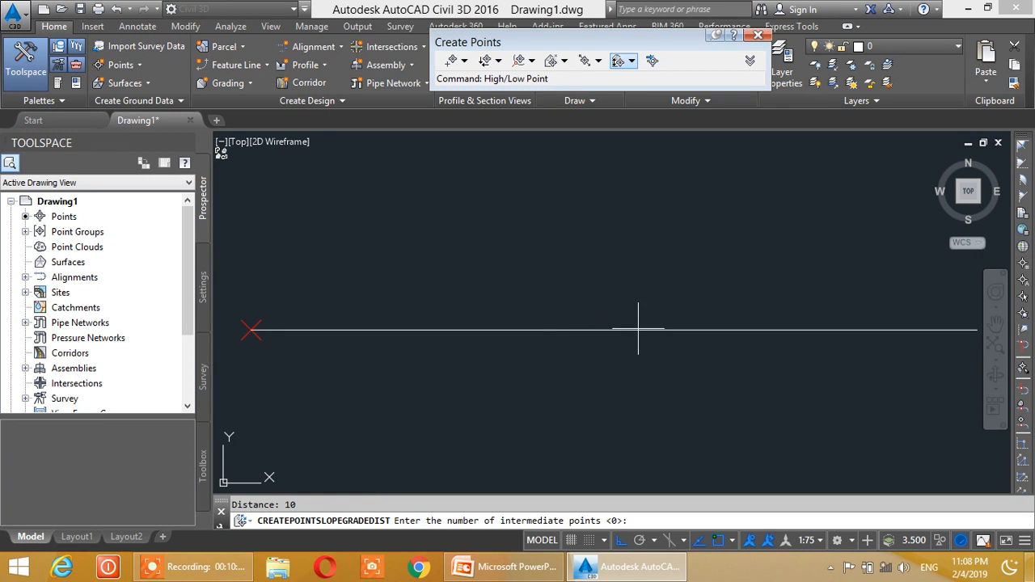
- Create 5 intermediate points plus the ending point at an offset of 2, numbering the descriptions from 1, and finish the command
middle_drag(662, 332, 636, 327)
scroll(570, 308, down, 2)
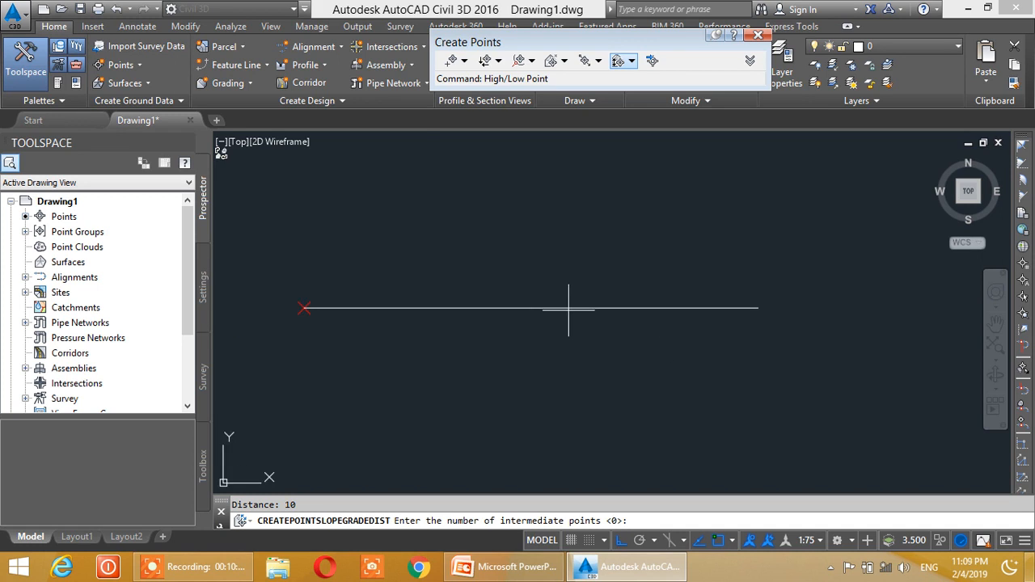
key(Return)
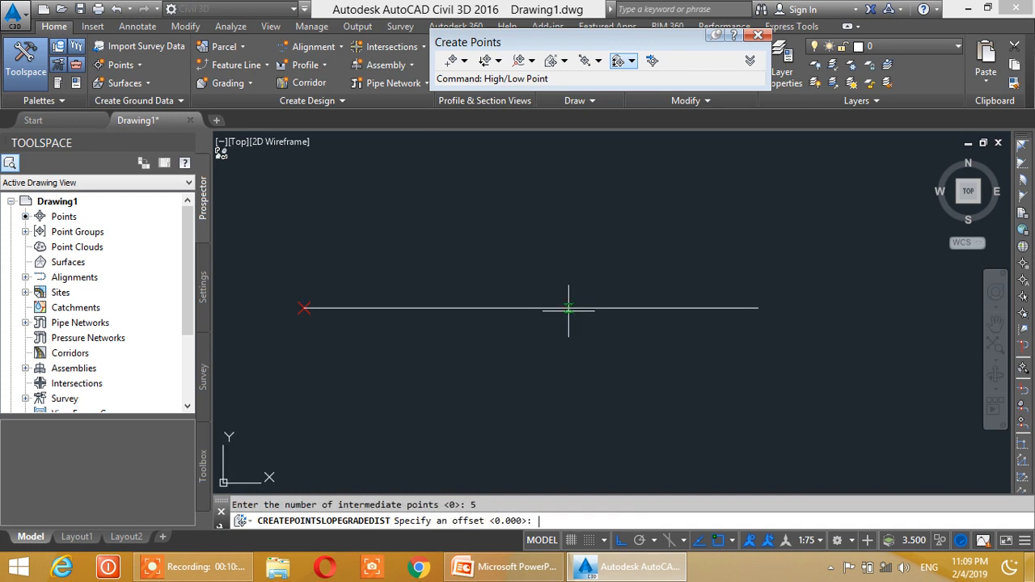
middle_drag(569, 309, 596, 325)
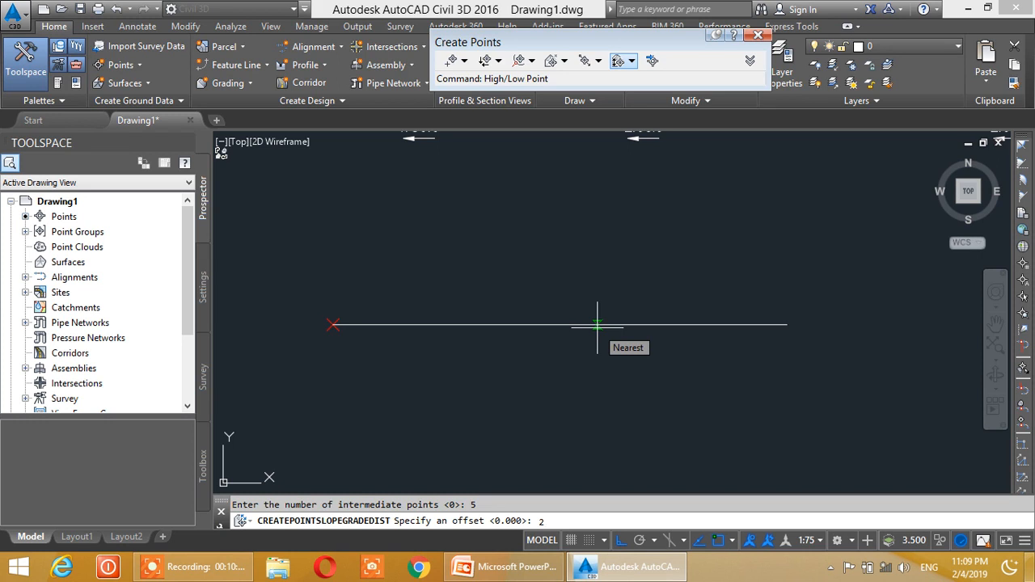
key(Return)
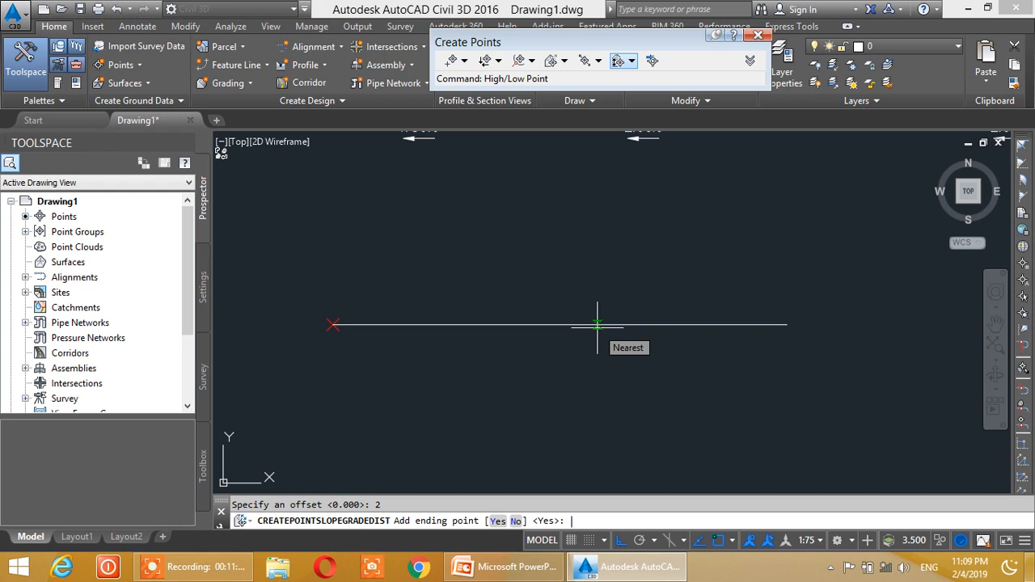
key(Return)
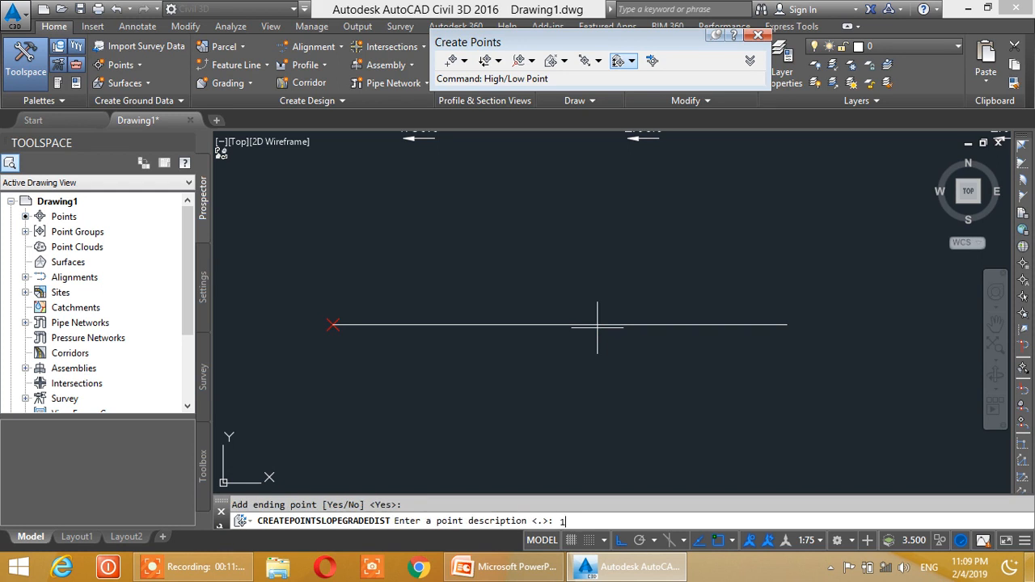
key(Return)
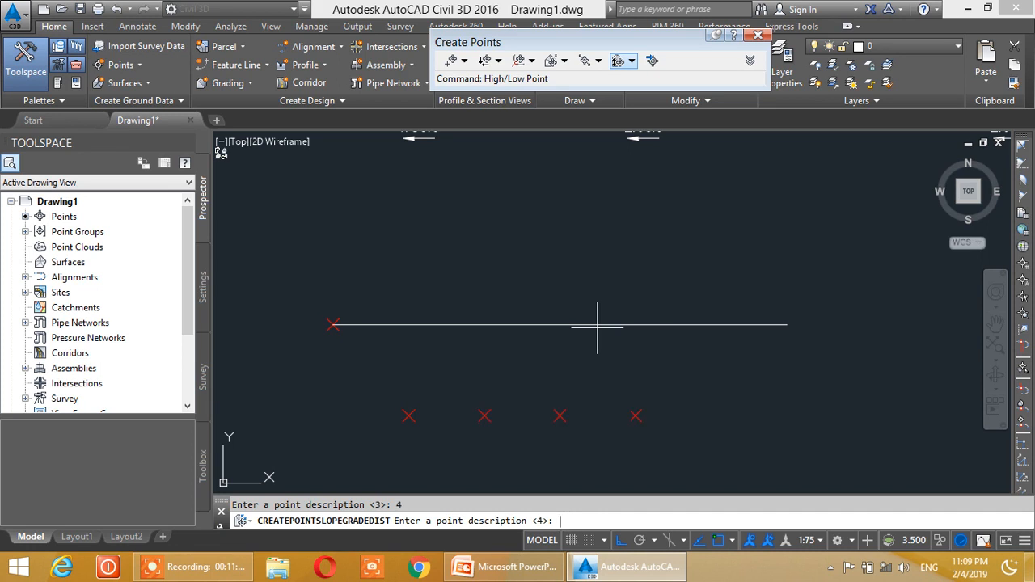
key(Return)
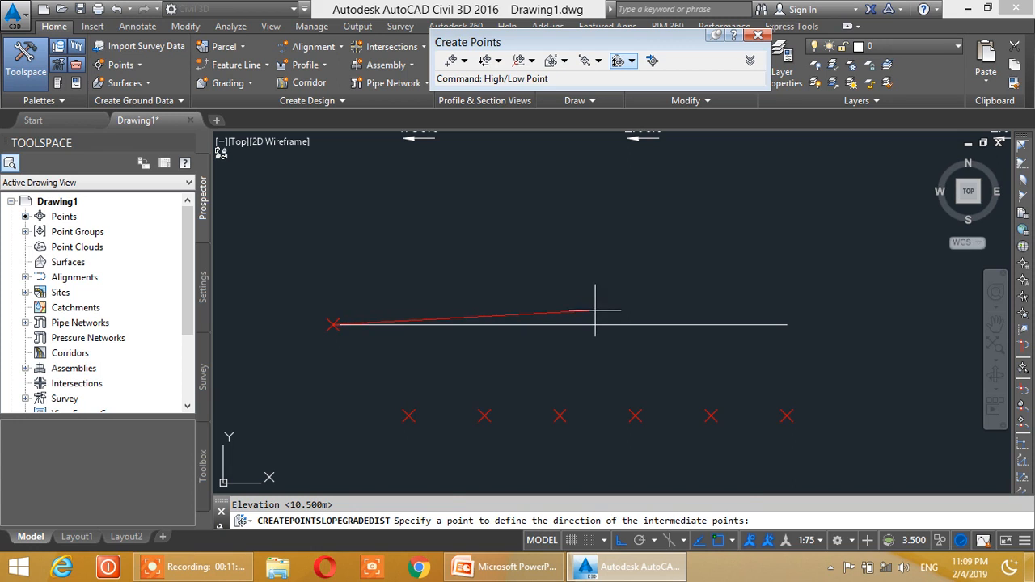
key(Escape)
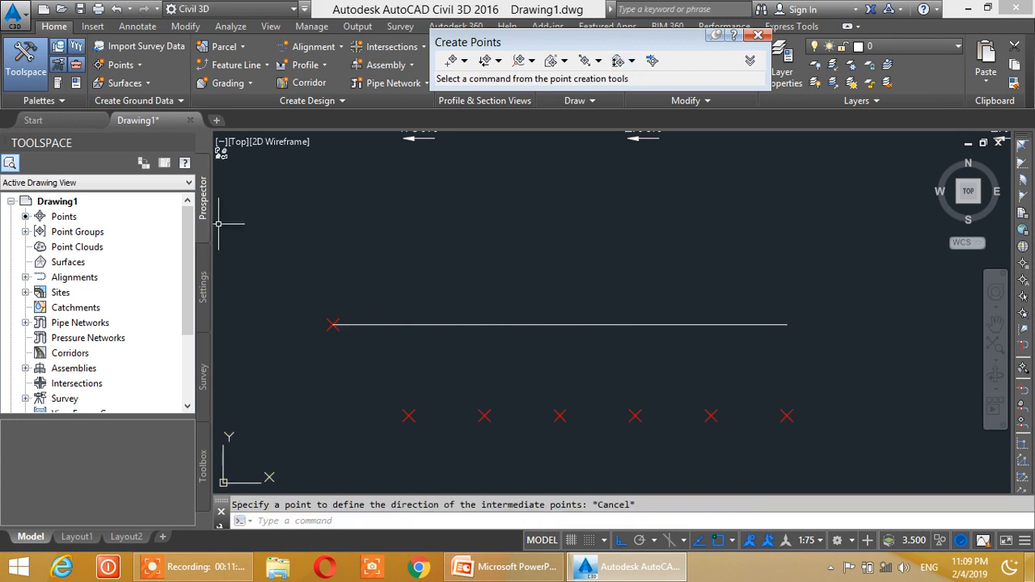
- Restart Slope/Grade - Distance from the line's west-end point, directed along the line with a grade of -2 percent and a distance of 10 m
click(120, 64)
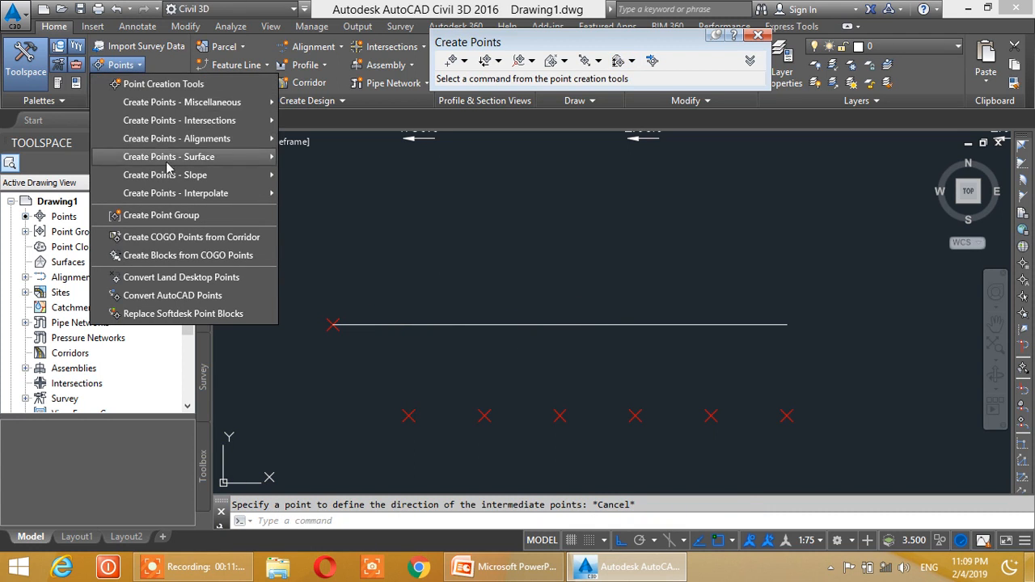
mouse_move(173, 177)
click(339, 190)
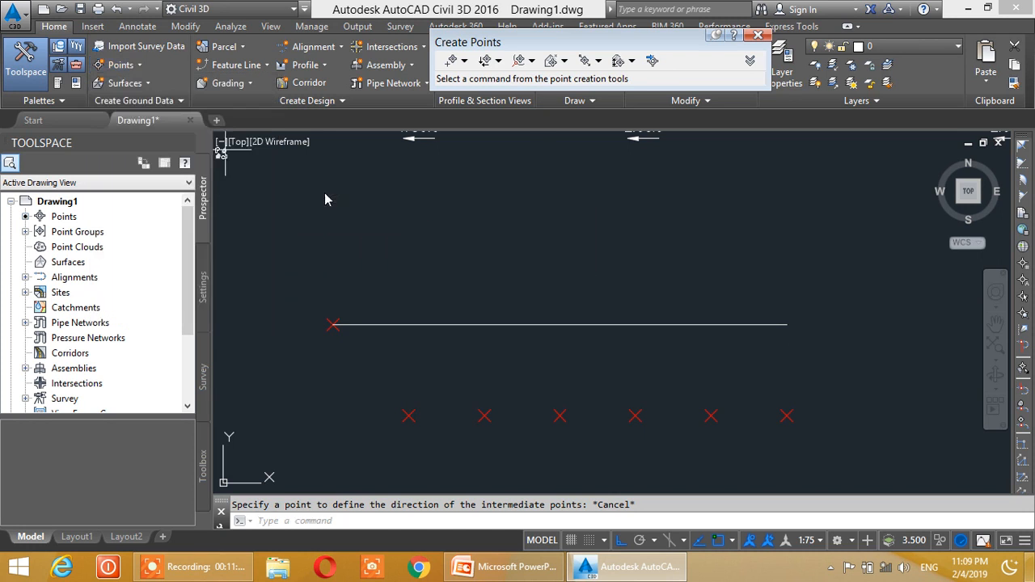
scroll(355, 355, up, 3)
click(296, 279)
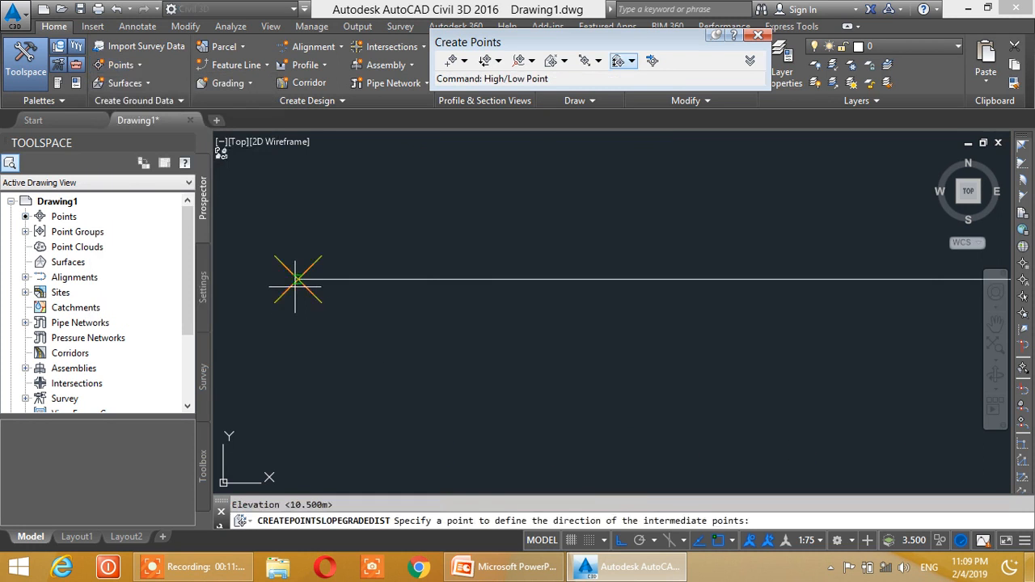
click(797, 279)
scroll(690, 296, down, 2)
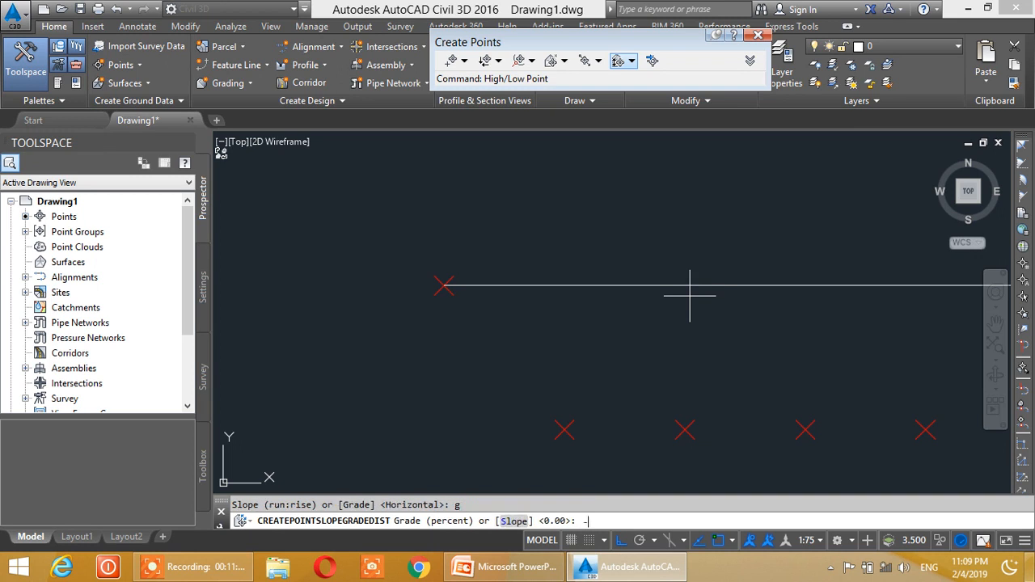
key(Return)
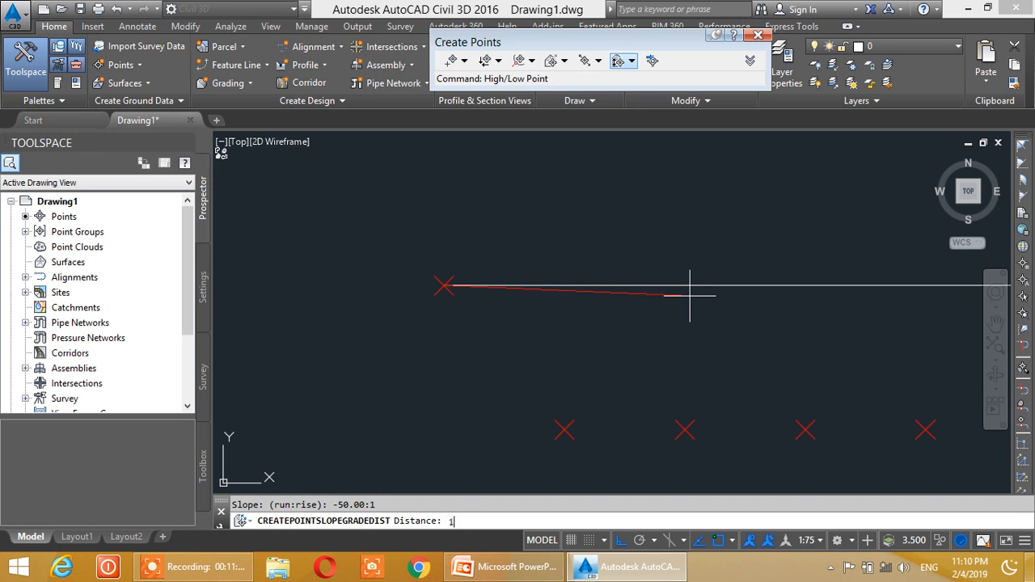
text(10)
key(Return)
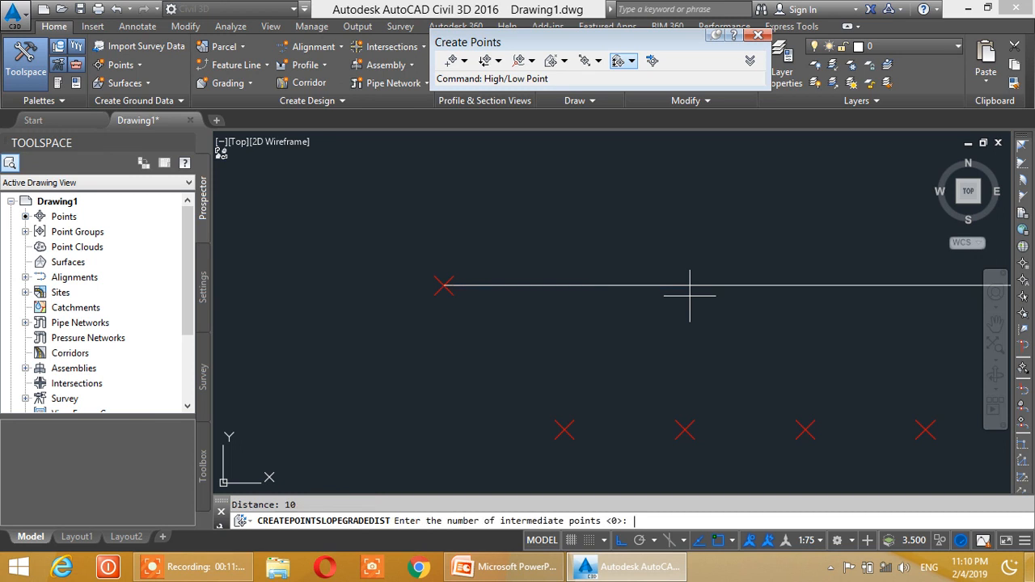
- Create 5 intermediate points plus the ending point at an offset of -2, describing them 1 to 6, and finish the command
key(Return)
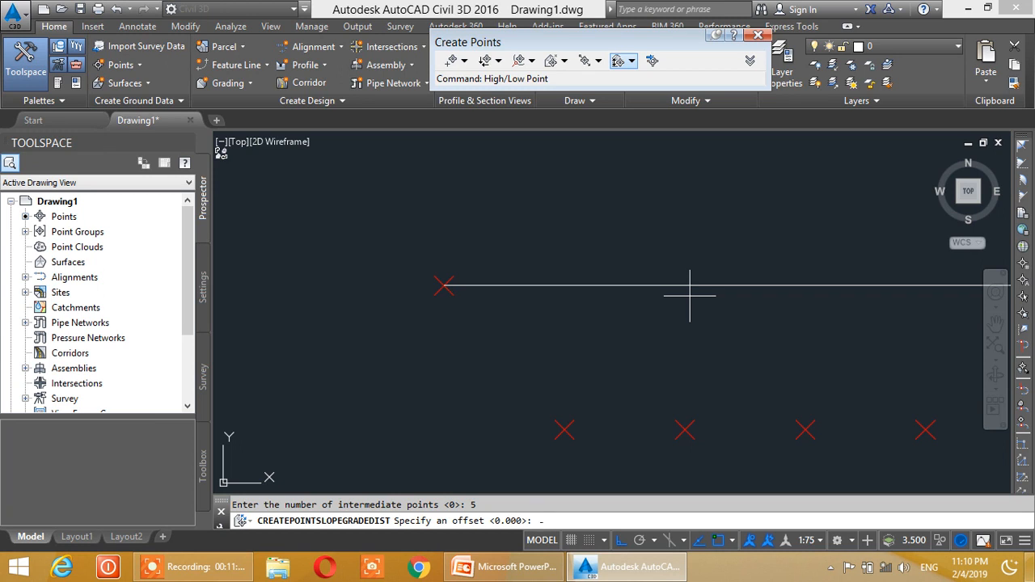
key(Return)
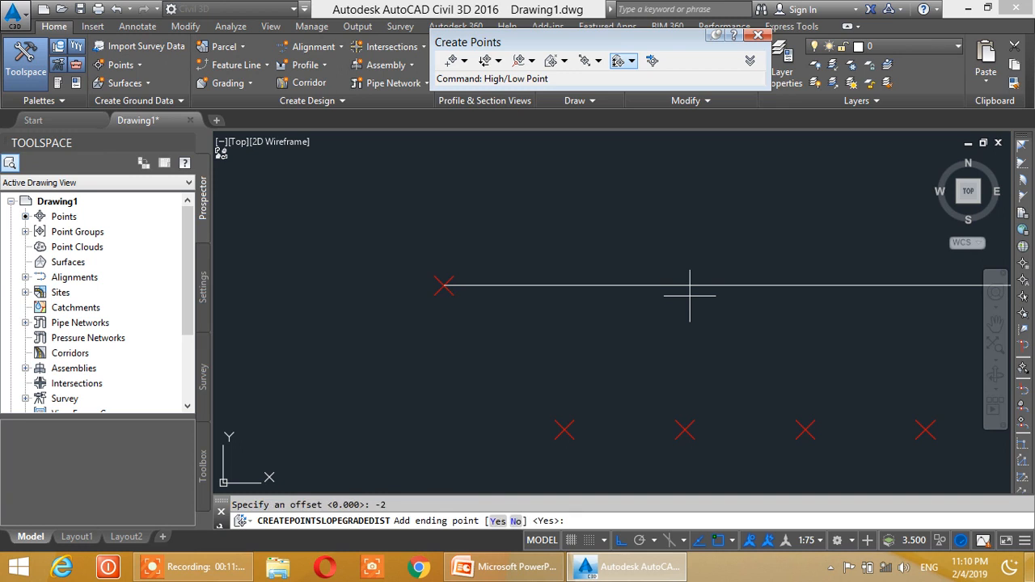
key(Return)
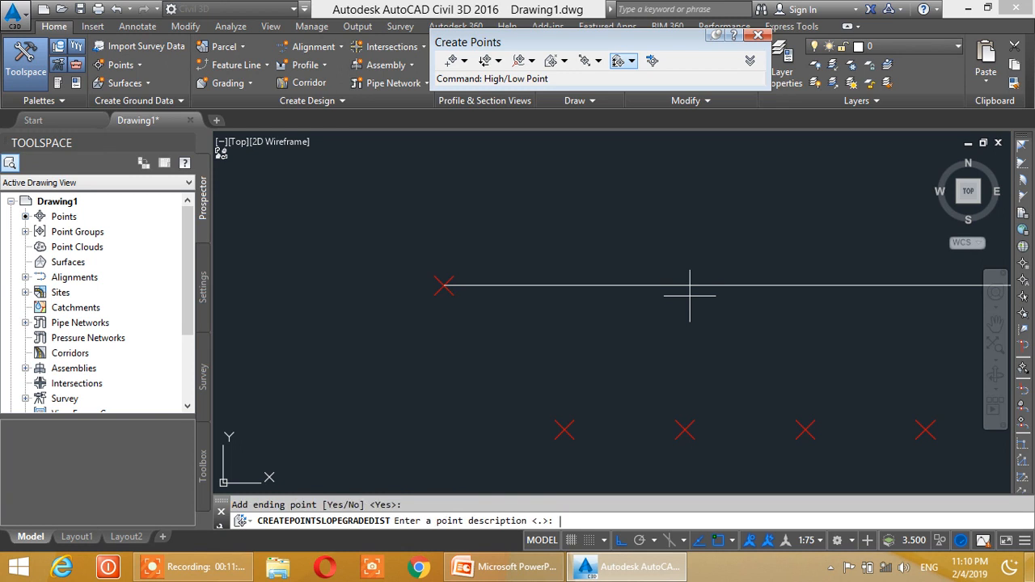
text(1)
key(Return)
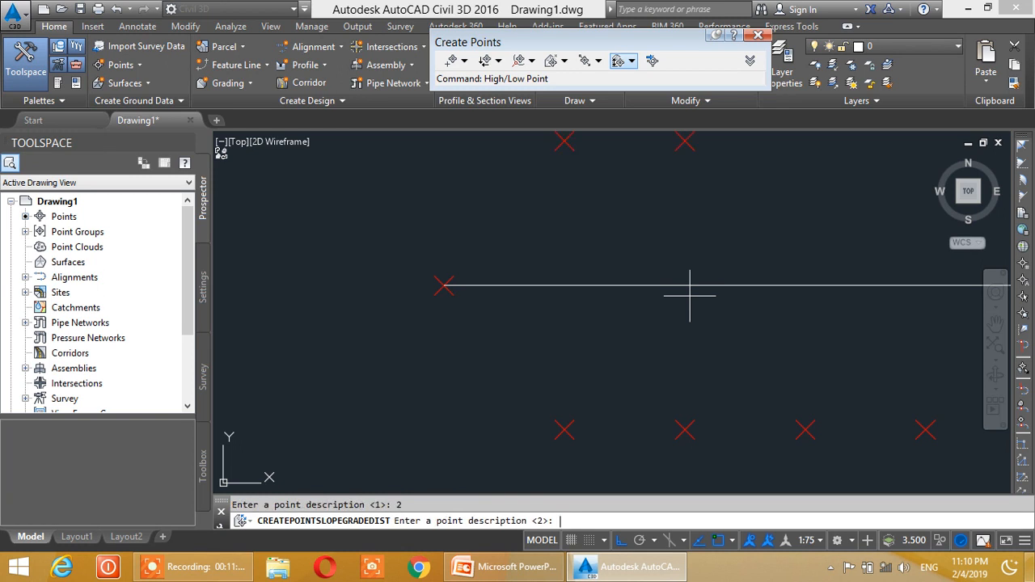
key(Return)
text(5)
key(Return)
text(6)
key(Return)
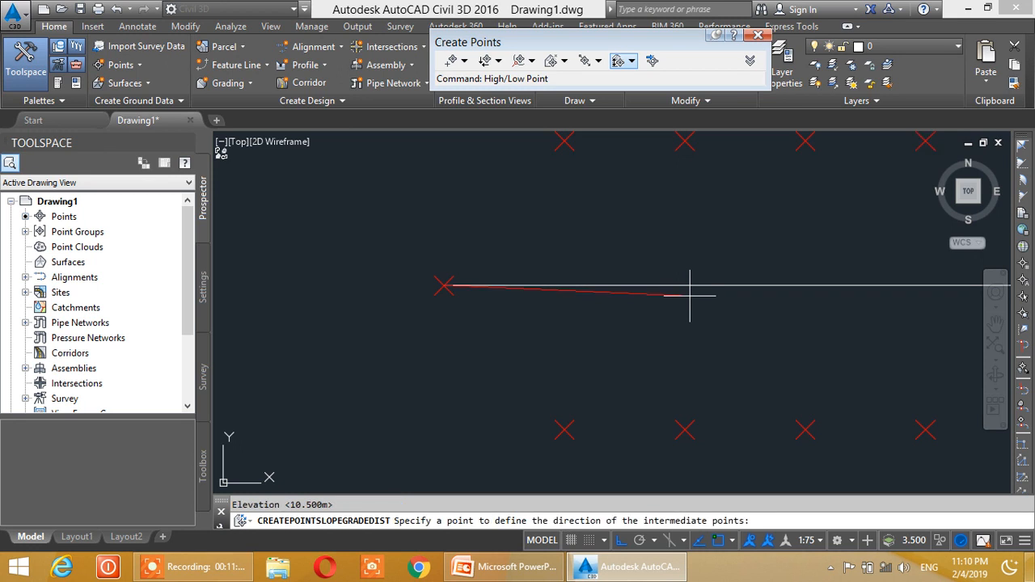
scroll(690, 295, down, 3)
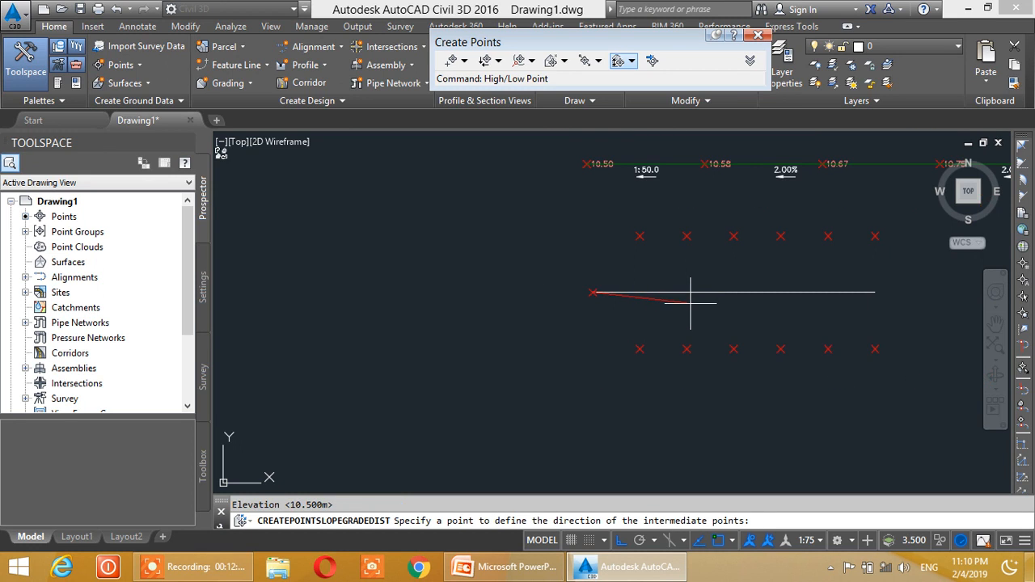
key(Escape)
- Set the point label style of the COGO points in both offset rows and at the line's west end to Elevation Only
scroll(744, 295, up, 2)
scroll(753, 297, down, 2)
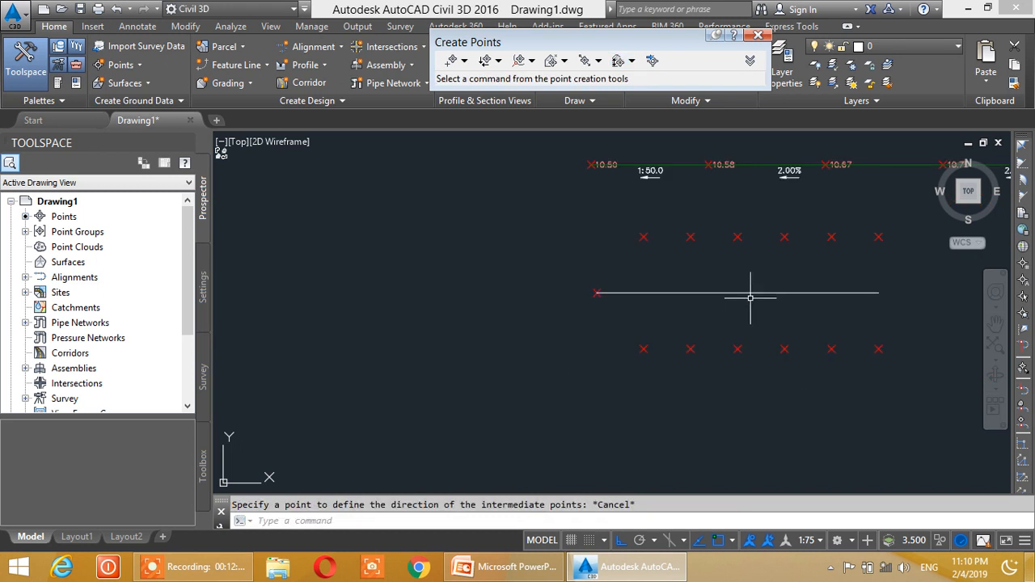
middle_drag(749, 298, 689, 301)
click(520, 220)
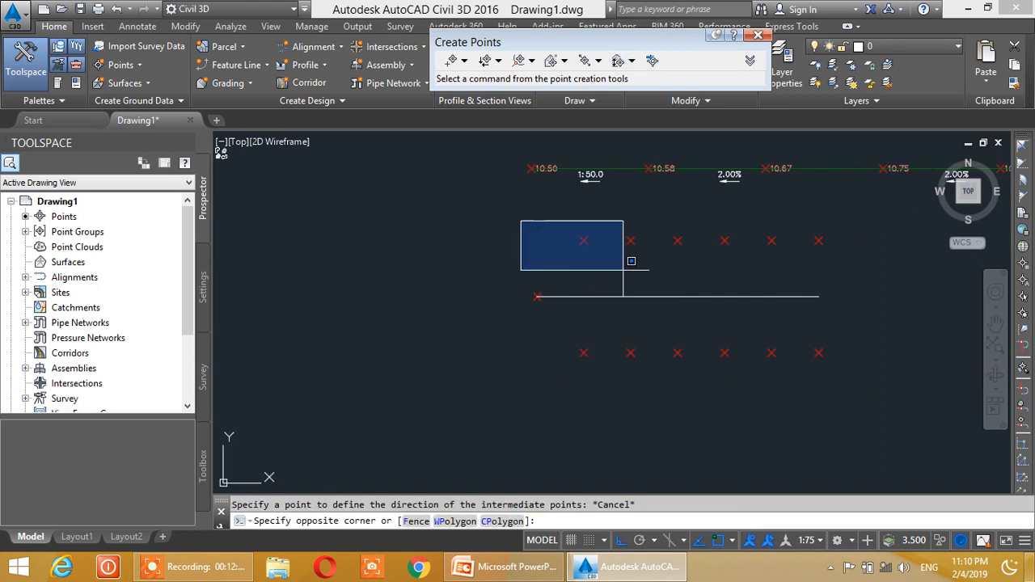
click(884, 393)
click(73, 46)
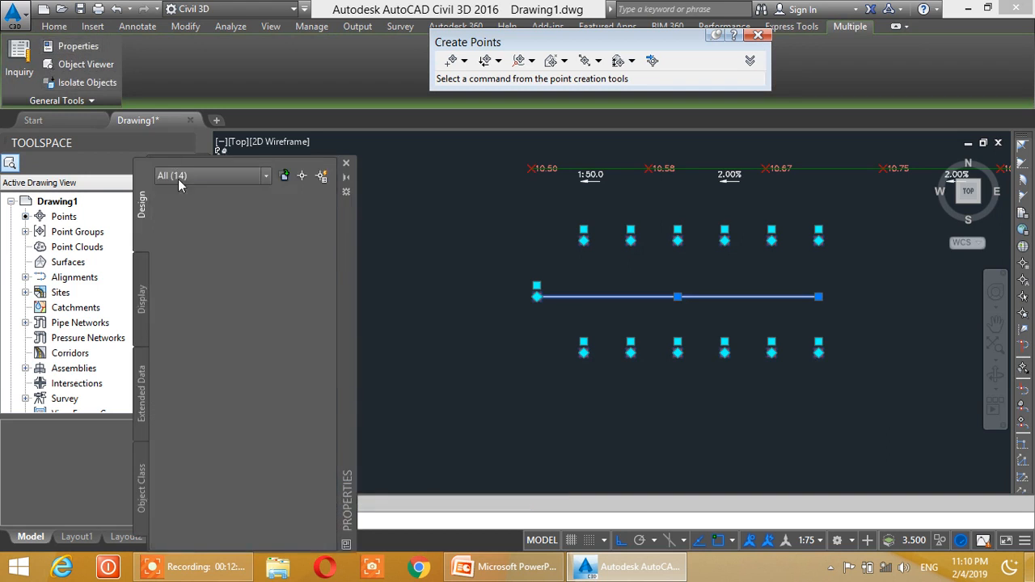
click(212, 175)
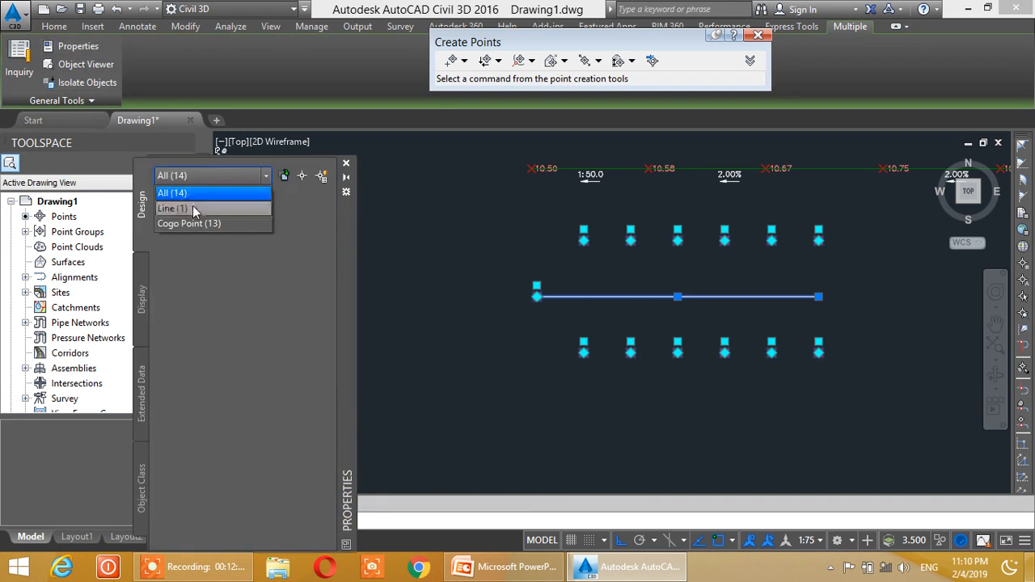
click(188, 223)
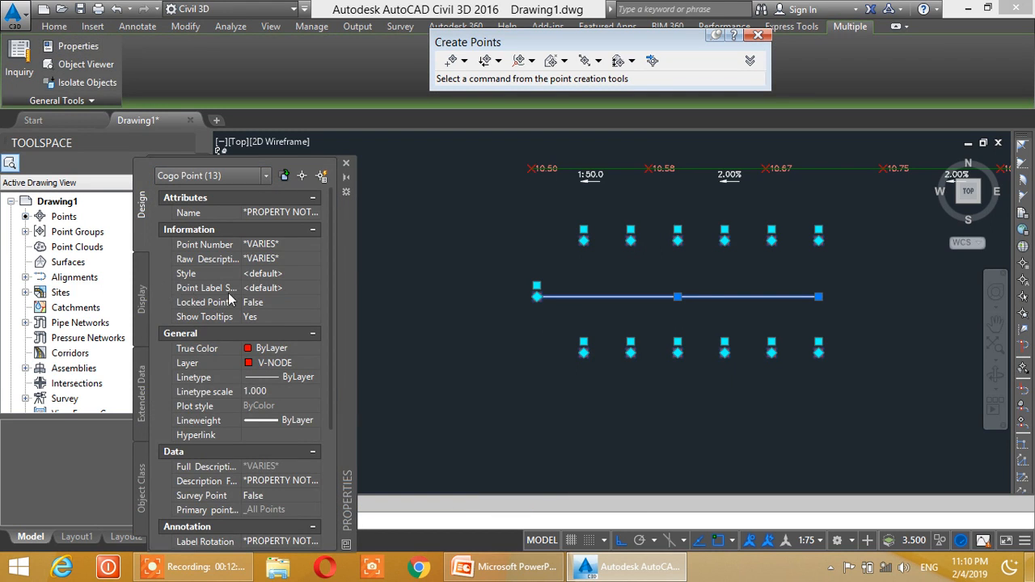
click(255, 289)
click(263, 289)
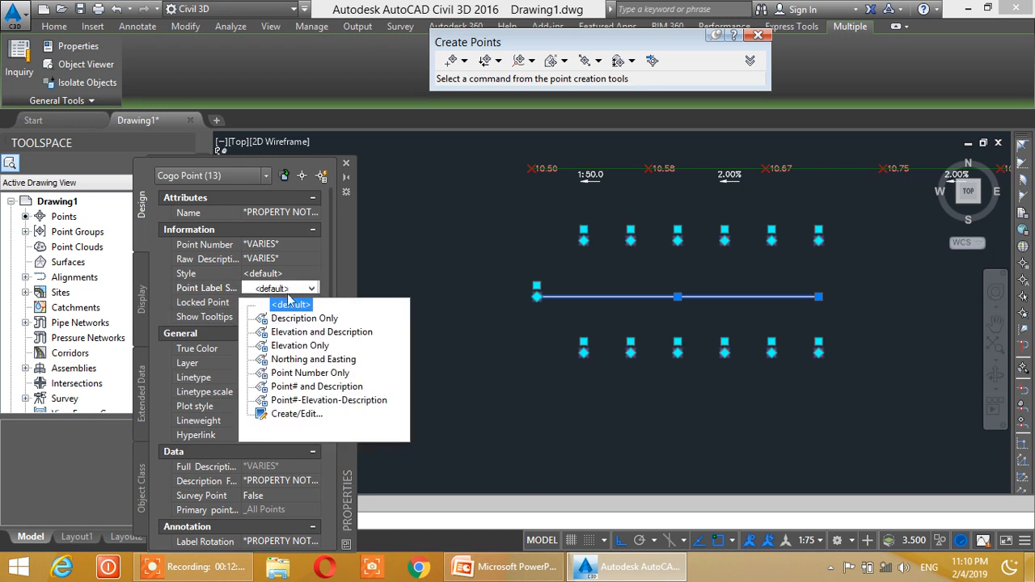
click(292, 356)
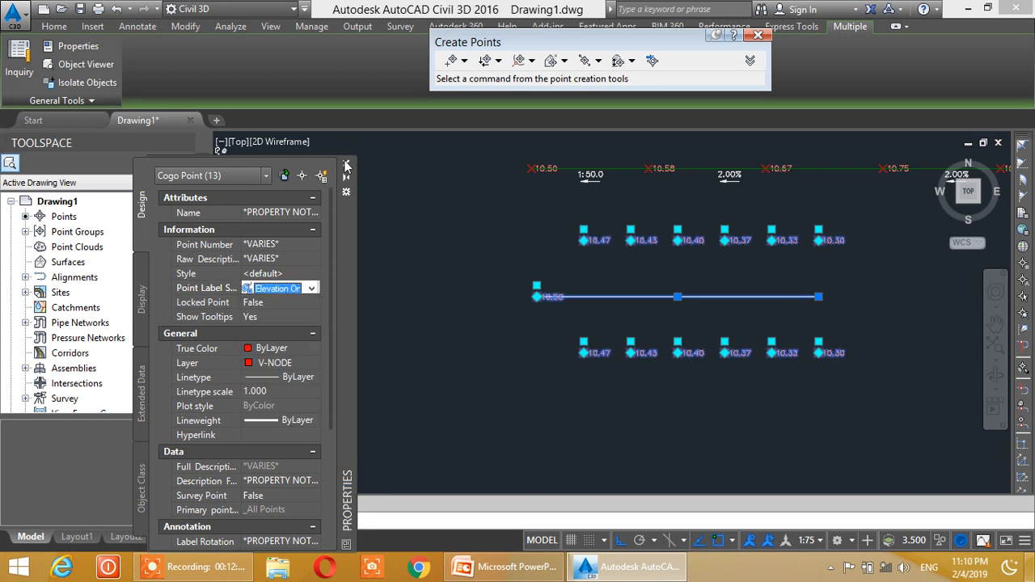
click(346, 163)
key(Escape)
- Examine the elevation labels of the two offset rows against the starting point and the earlier point rows
scroll(598, 271, up, 2)
mouse_move(605, 275)
middle_down()
mouse_move(555, 257)
mouse_move(557, 266)
middle_up()
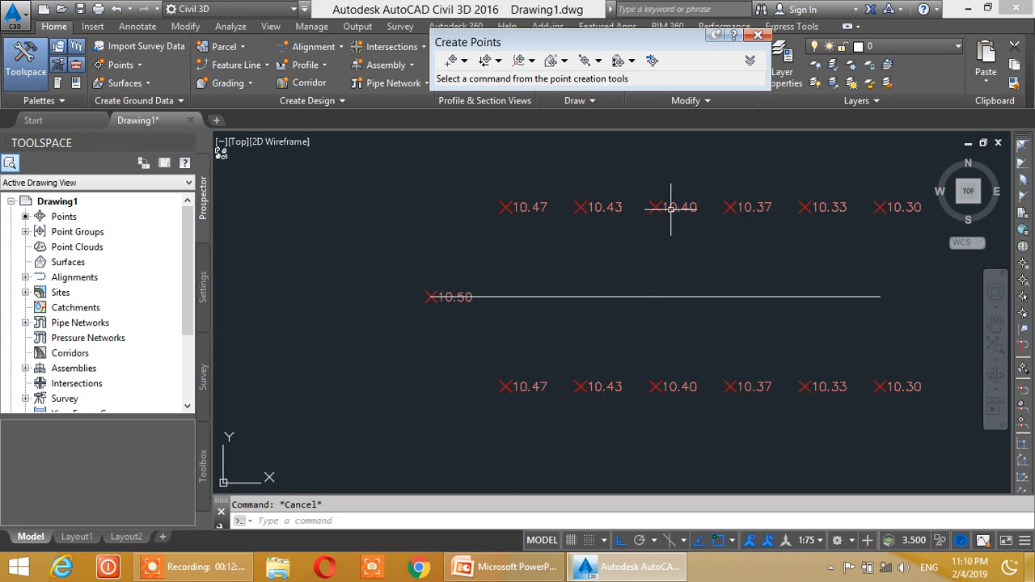
scroll(595, 307, down, 4)
middle_drag(555, 326, 543, 338)
scroll(538, 326, up, 2)
scroll(546, 329, down, 3)
scroll(498, 348, up, 3)
scroll(497, 348, down, 3)
scroll(499, 326, up, 3)
scroll(485, 319, down, 2)
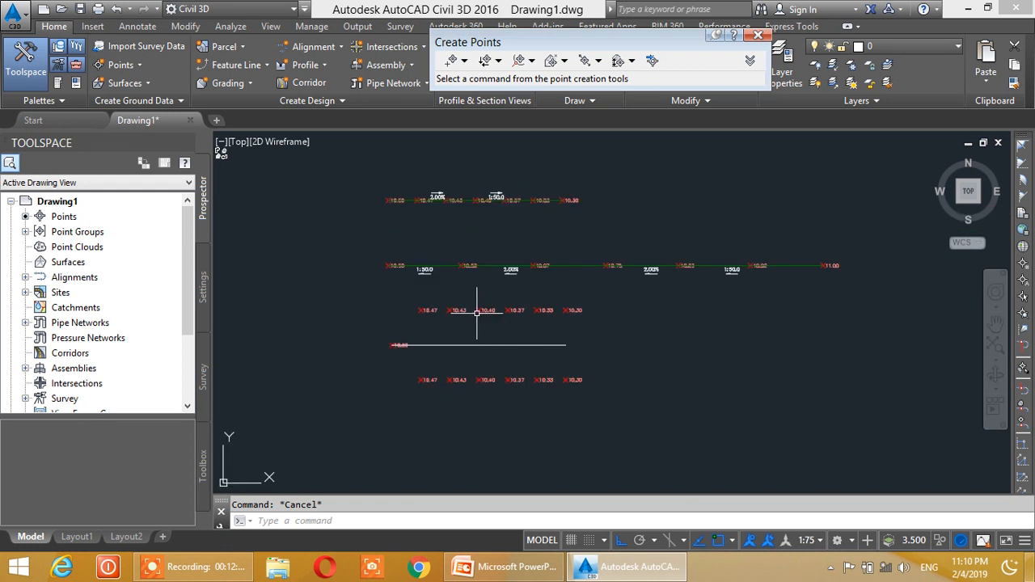
- Examine the point list in the _All Points group's properties, covering point numbers, coordinates and elevations, and close the properties
click(25, 232)
click(73, 234)
click(84, 248)
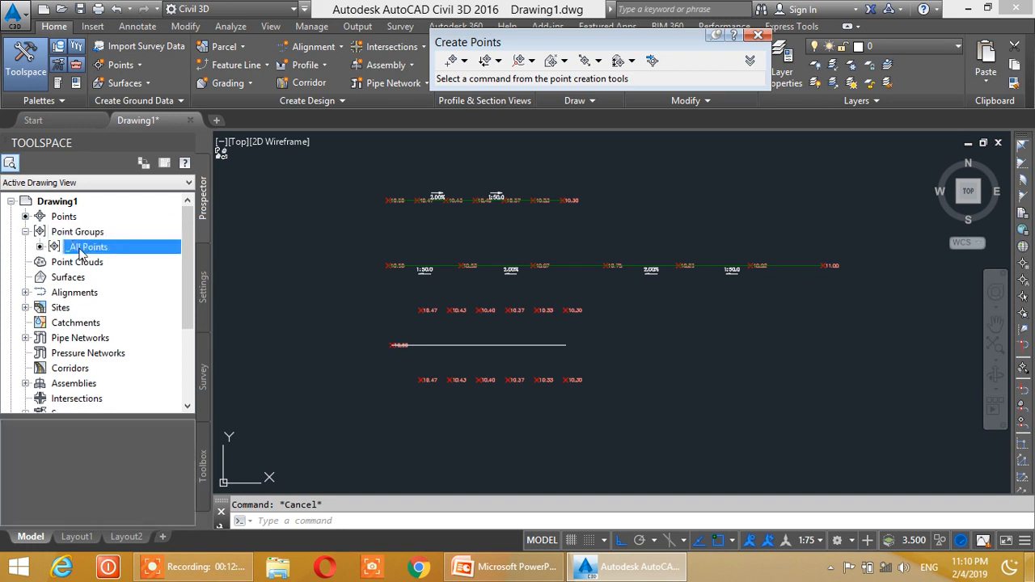
right_click(114, 251)
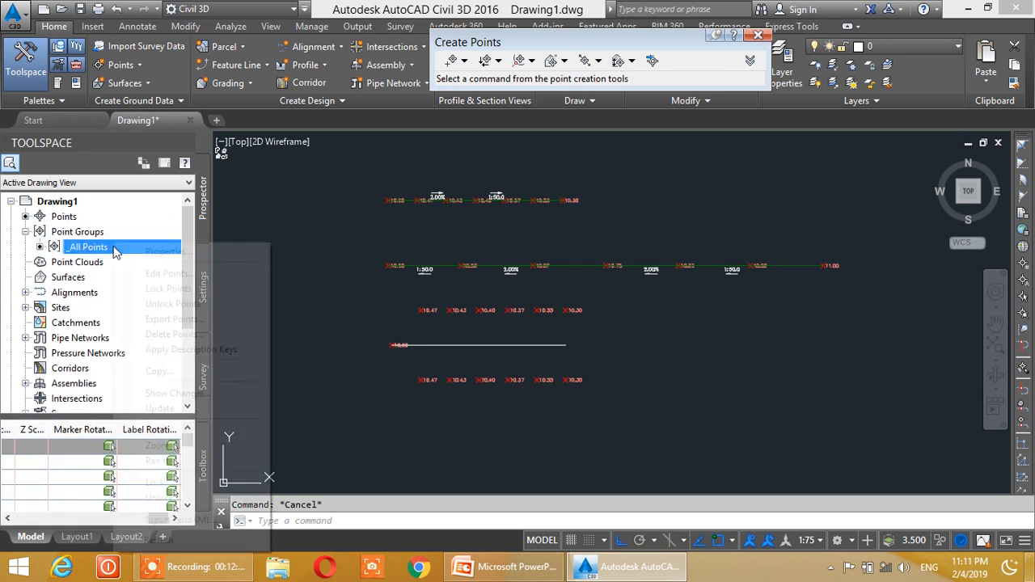
click(159, 254)
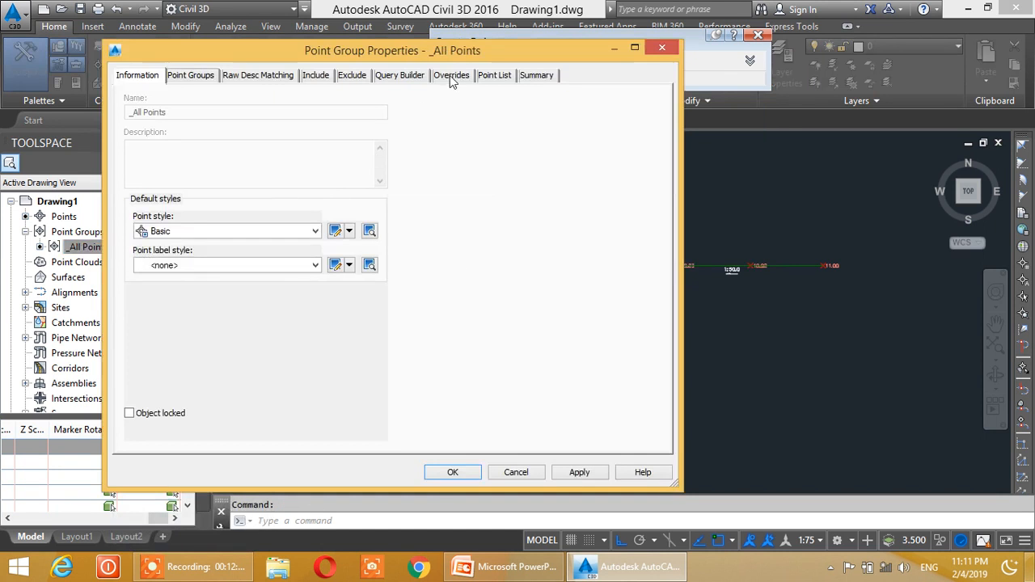
click(489, 76)
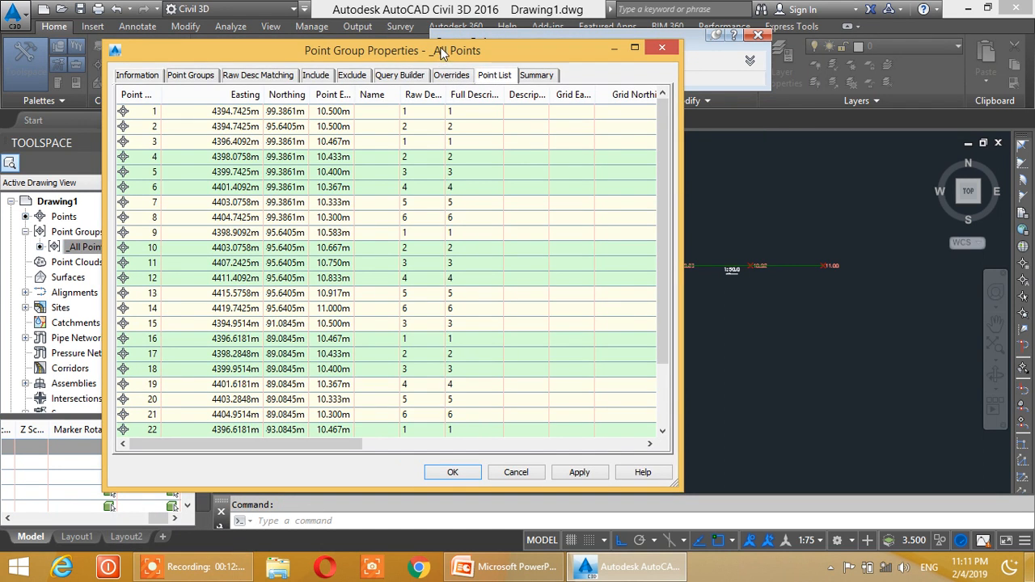
click(145, 113)
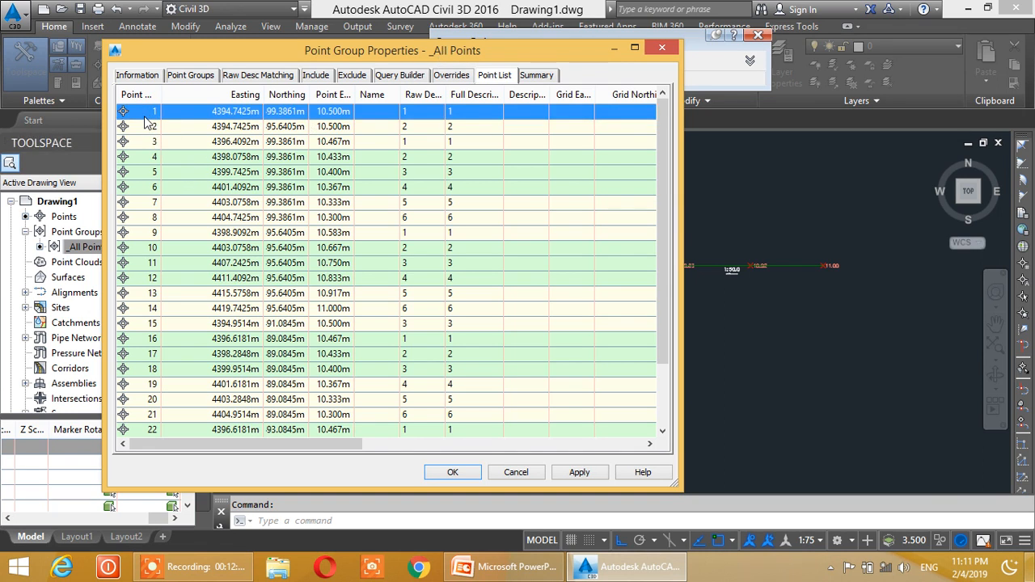
mouse_move(146, 121)
key(Return)
- Open the _All Points group for point editing, select points 1 to 27 and copy their full table to the clipboard
mouse_move(113, 255)
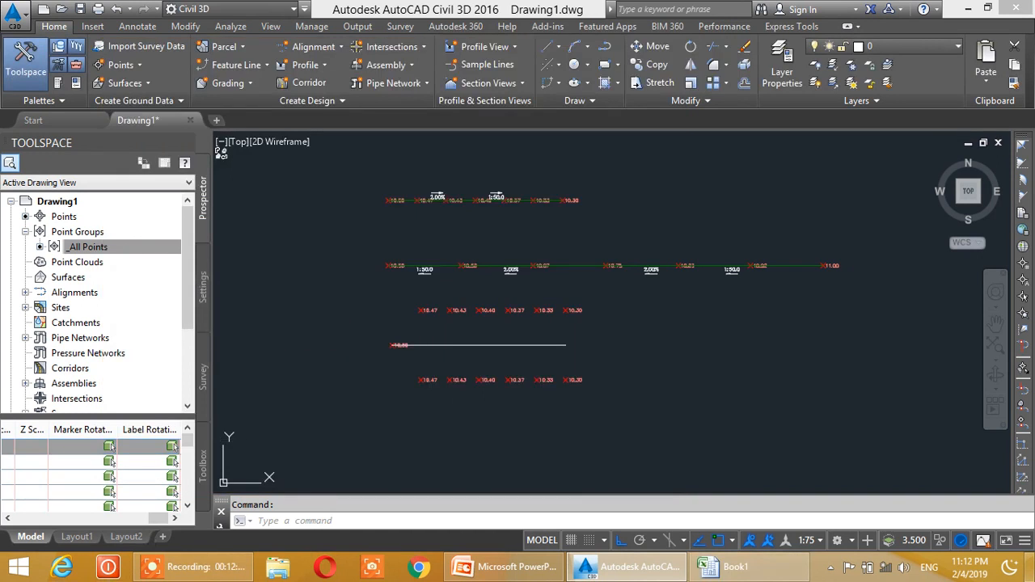
right_click(104, 254)
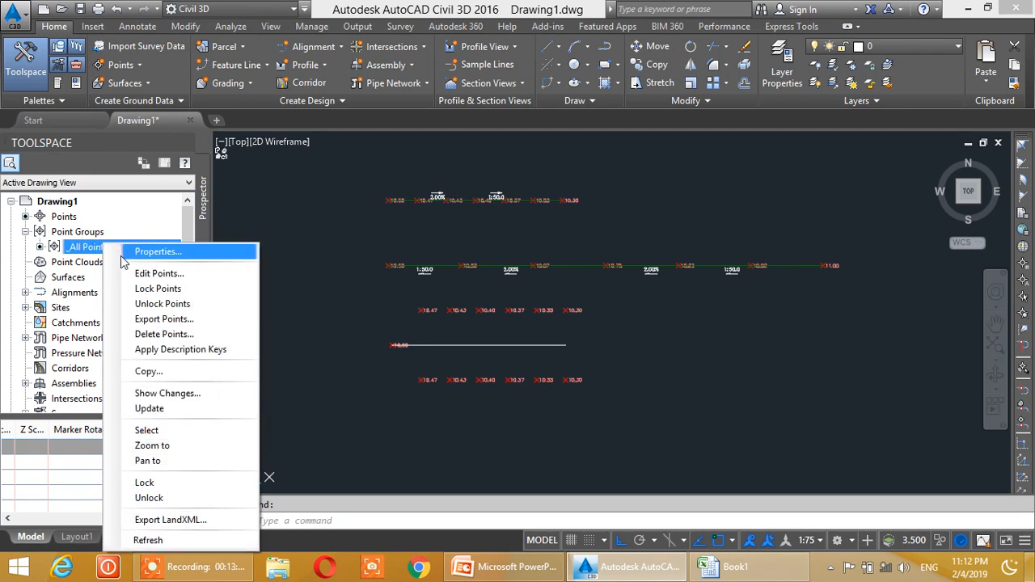
click(153, 275)
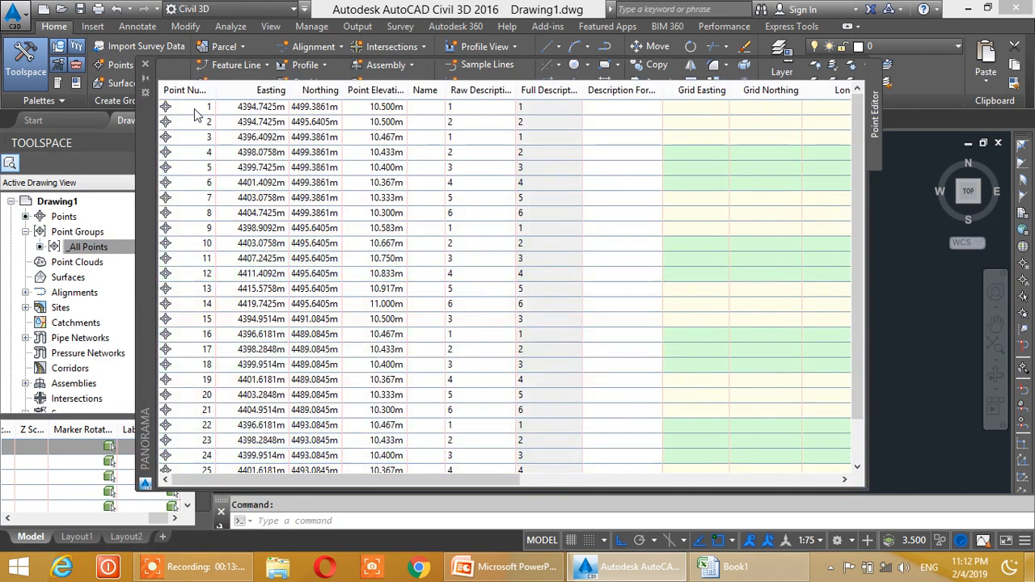
scroll(203, 126, down, 1)
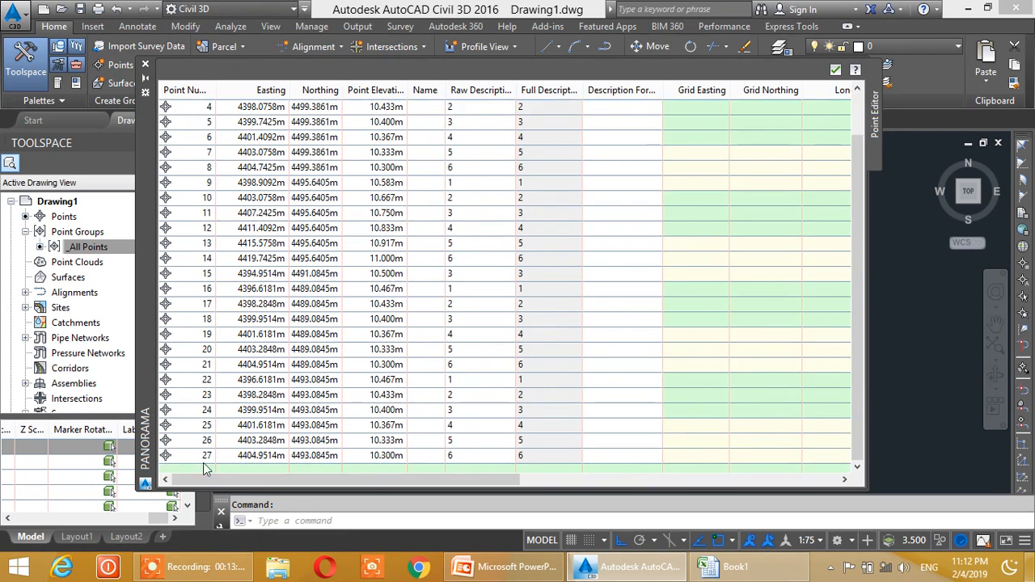
shift+click(189, 457)
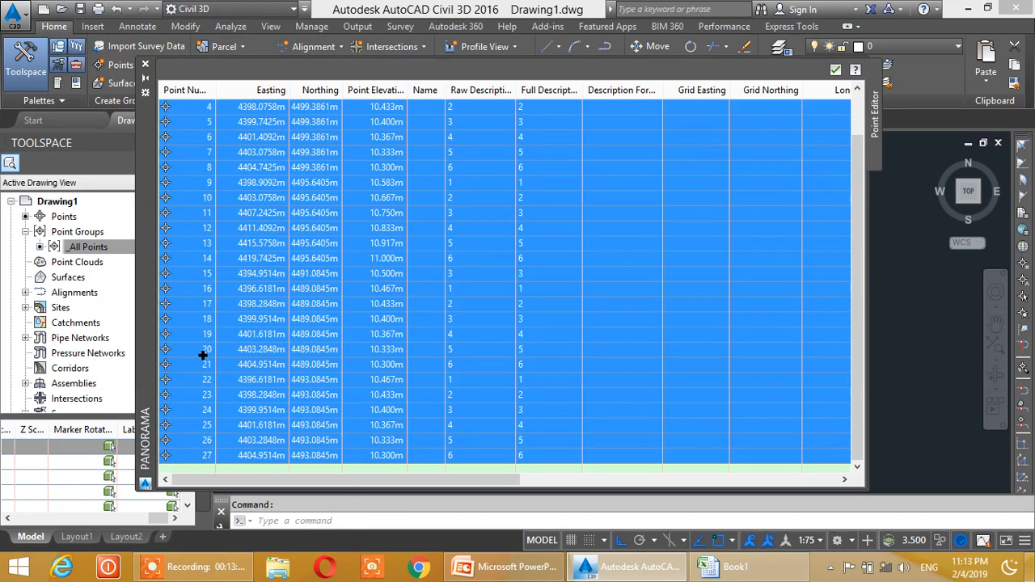
right_click(193, 258)
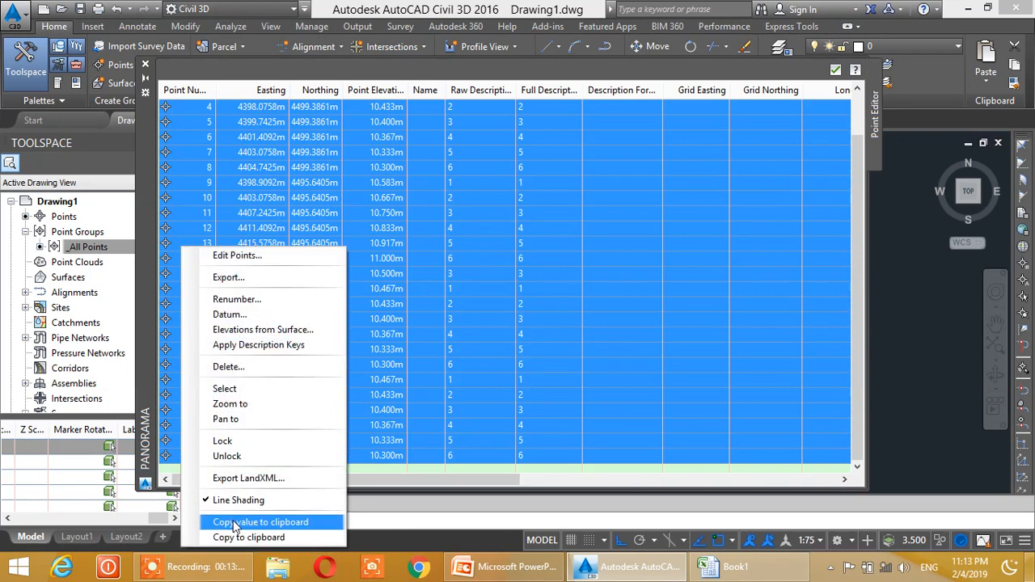
click(234, 523)
right_click(194, 260)
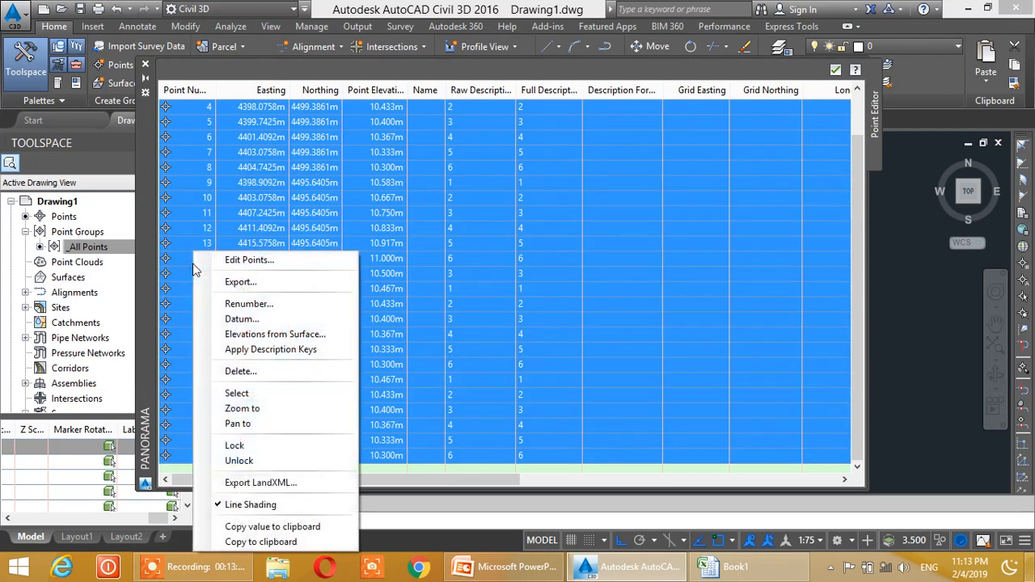
click(241, 543)
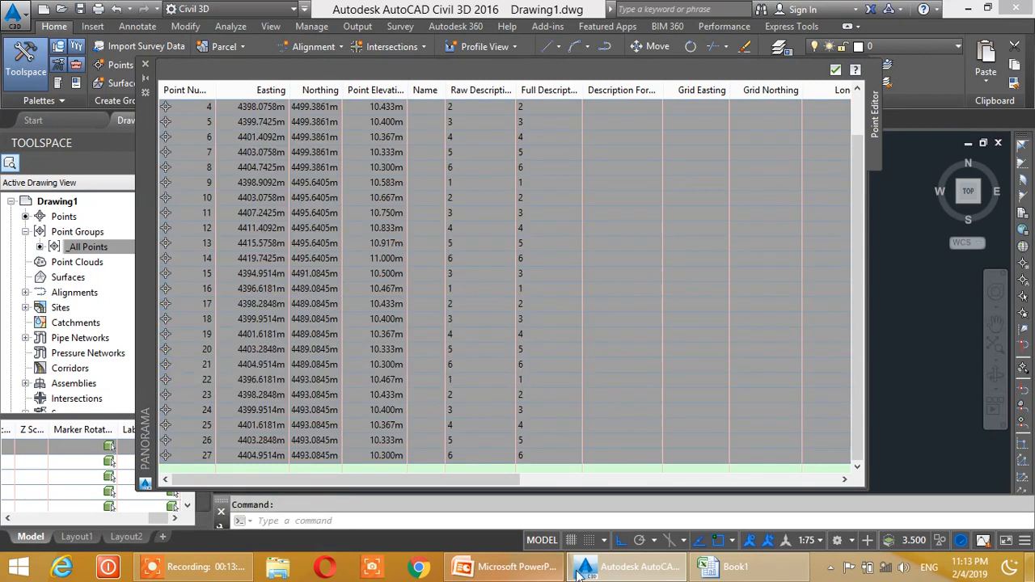
- Switch to the Excel workbook Book1 and paste the copied point table into Sheet1 starting at cell A1
click(716, 567)
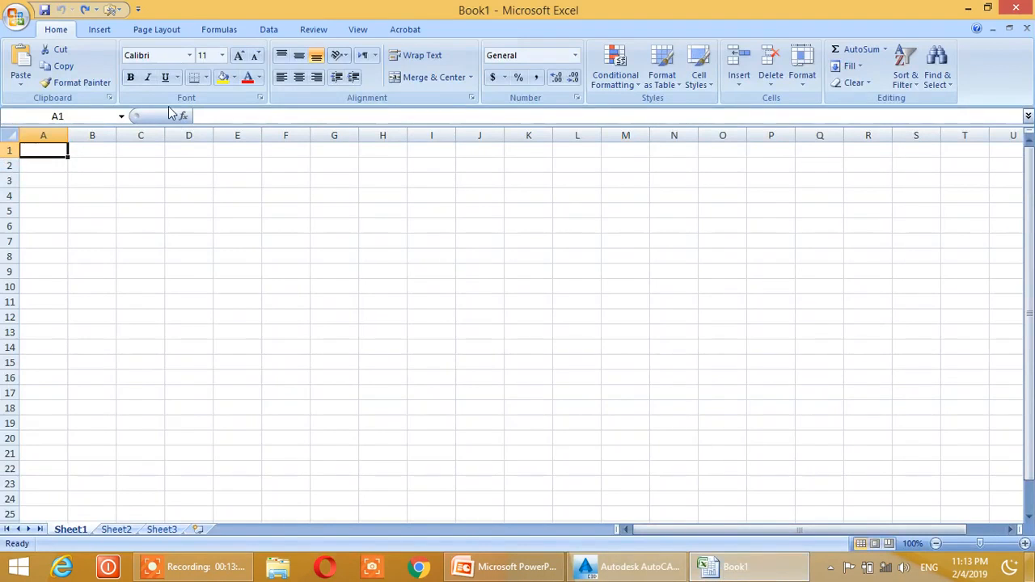
key(ctrl+v)
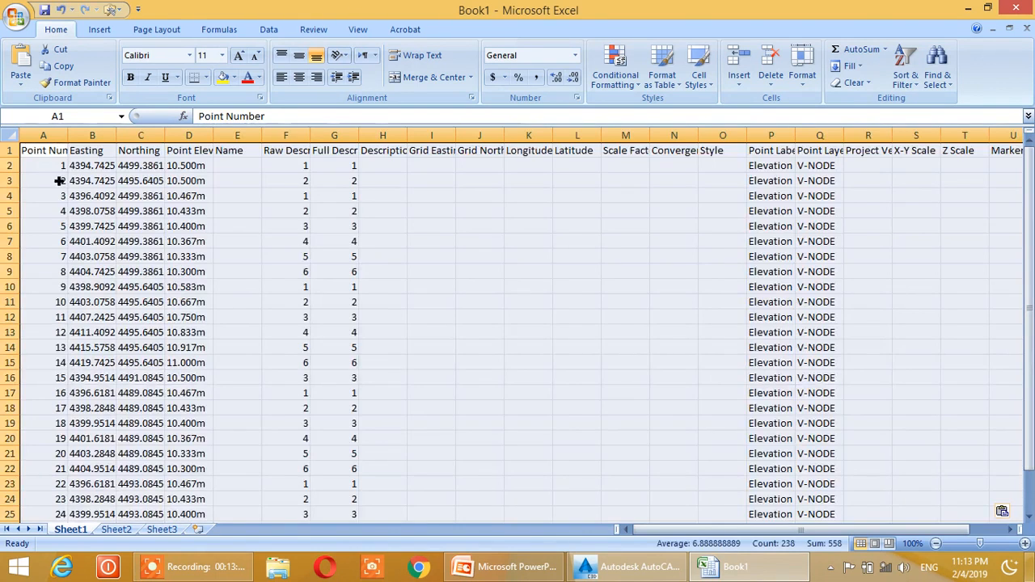
click(339, 289)
- Delete columns E to X, keeping only the point number, easting, northing and point elevation columns
drag(239, 135, 900, 151)
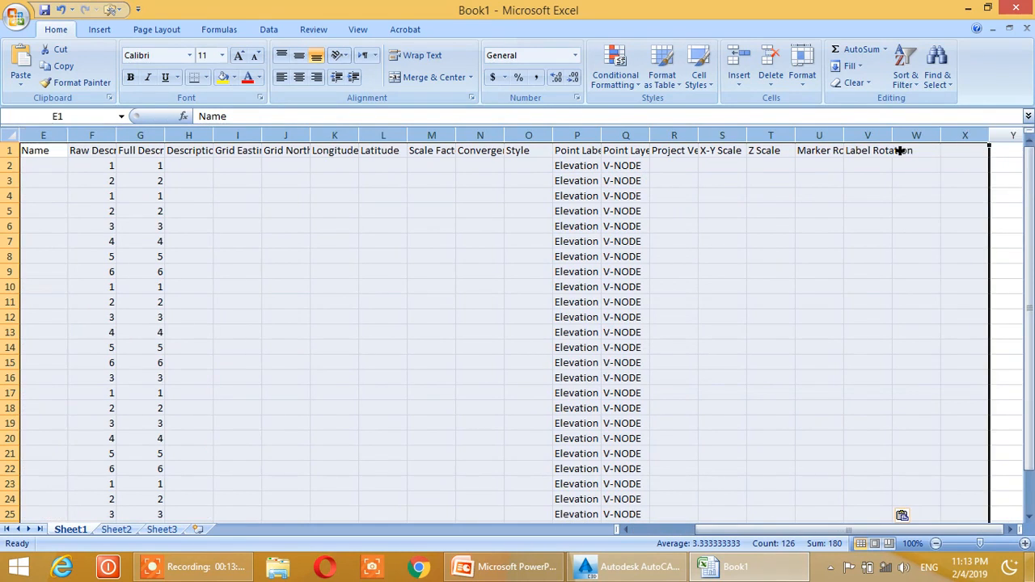
right_click(732, 143)
click(764, 230)
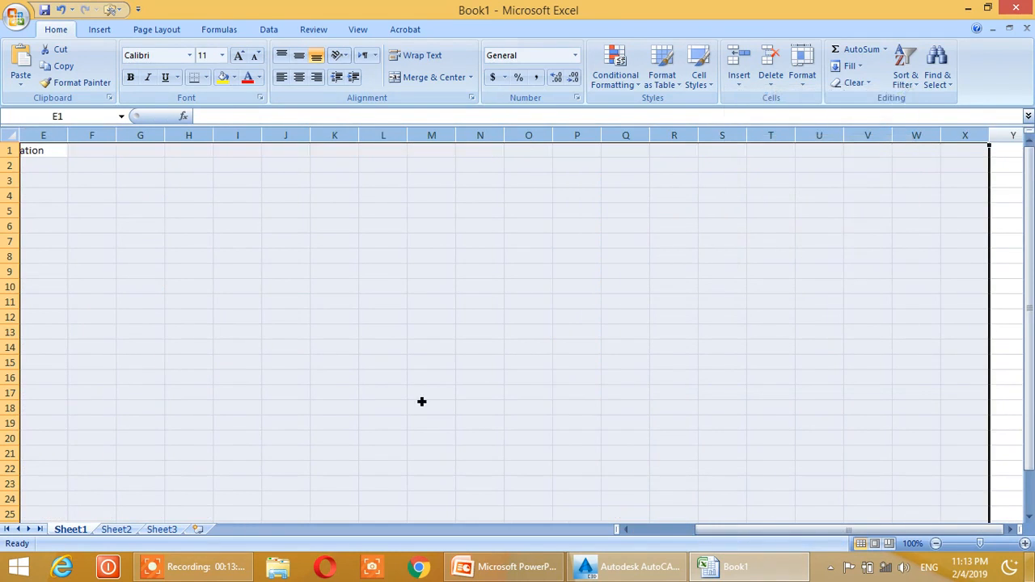
drag(679, 523, 652, 529)
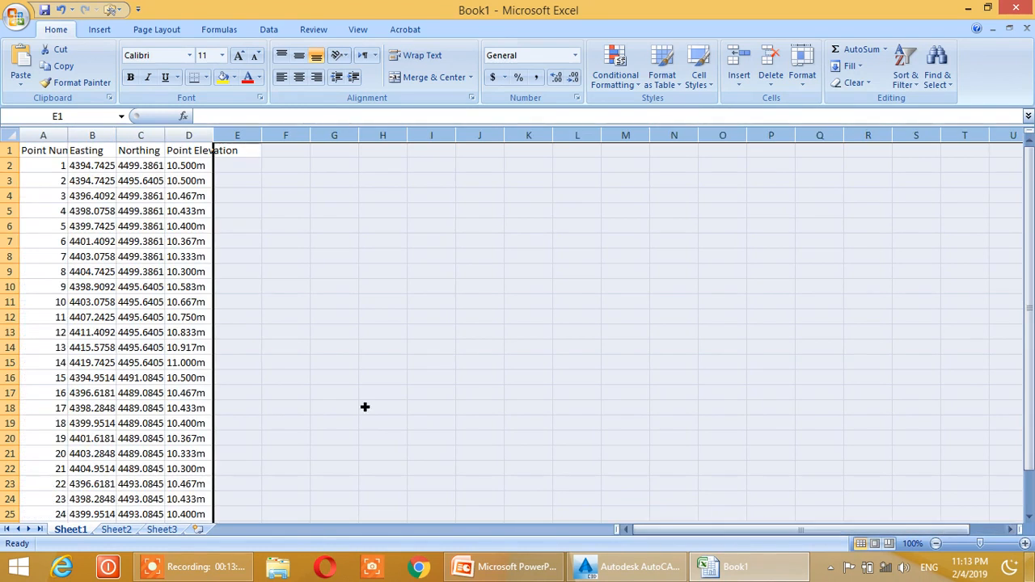
click(334, 378)
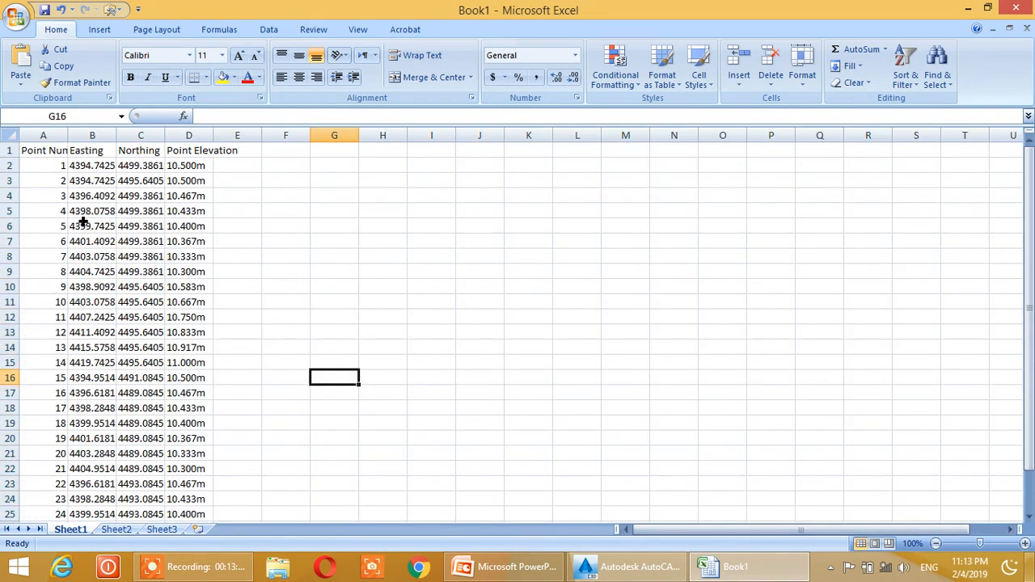
- Widen columns A to E together to fit the full headings and coordinate values, and look through the rows
click(106, 142)
drag(43, 135, 236, 135)
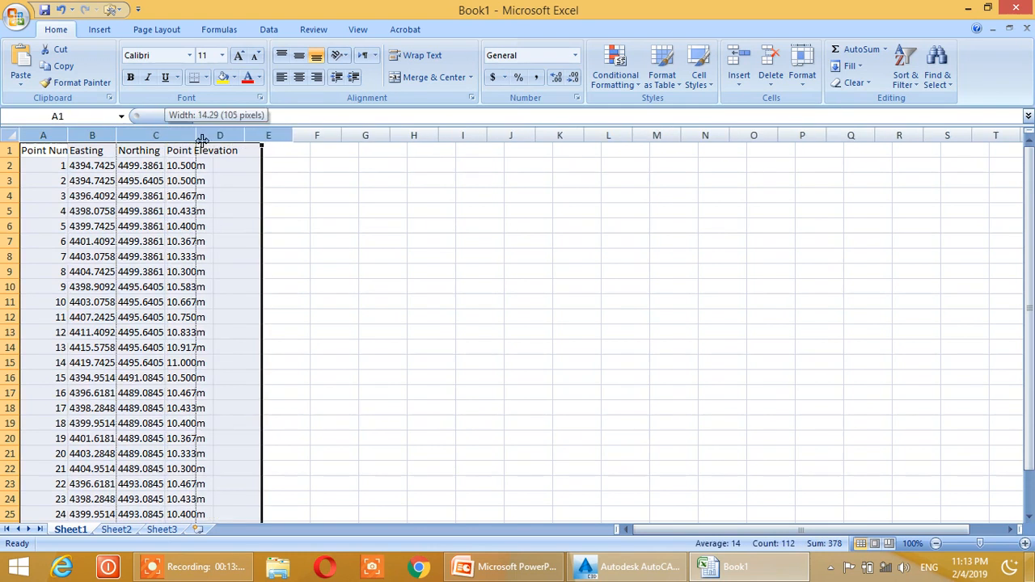
double_click(171, 135)
click(608, 257)
click(444, 348)
scroll(377, 344, down, 3)
scroll(376, 344, up, 3)
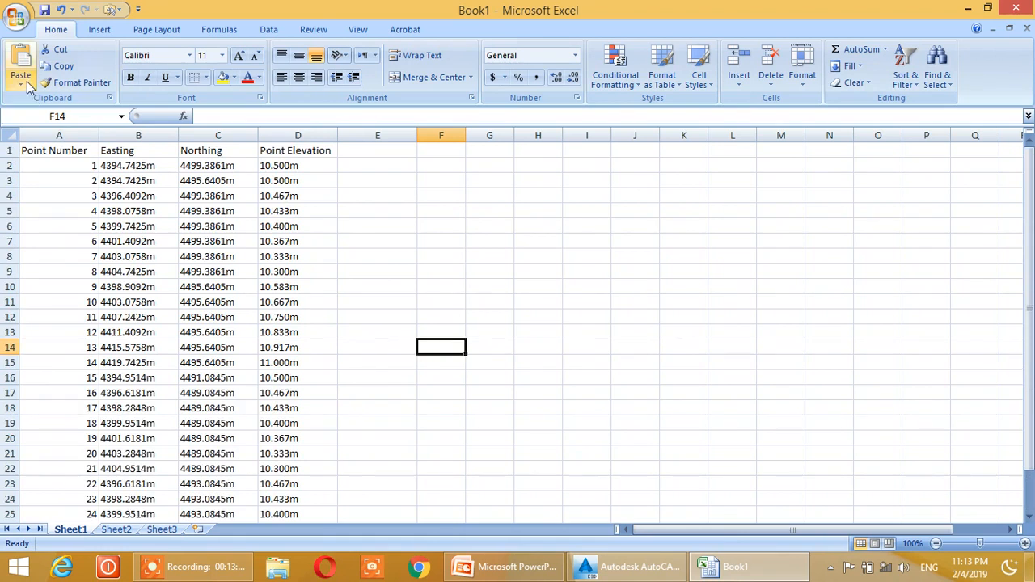
- Minimize the Excel workbook, return to Civil 3D and close the Point Editor
click(16, 16)
click(603, 257)
click(968, 8)
key(ctrl+a)
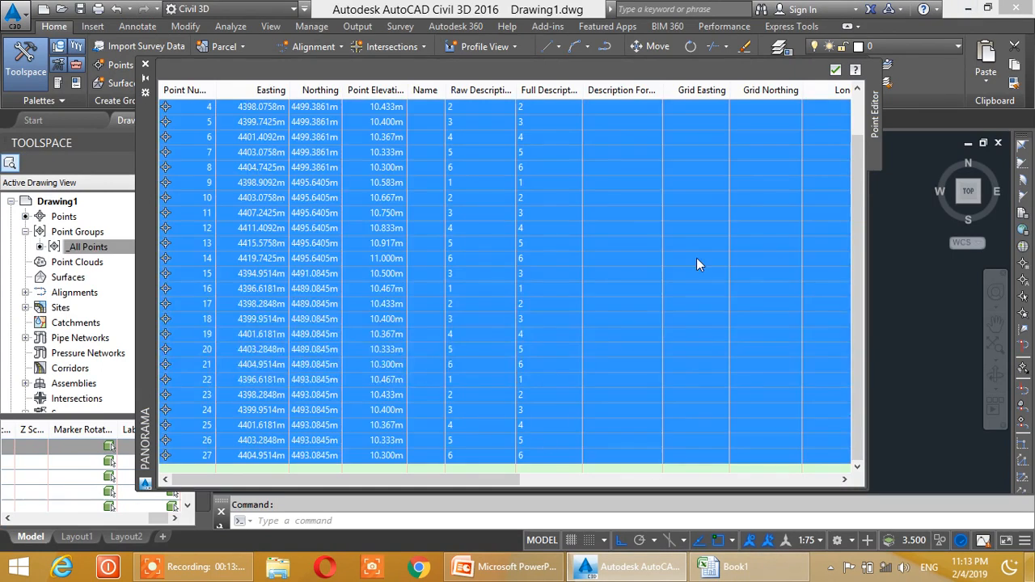
click(835, 69)
click(583, 297)
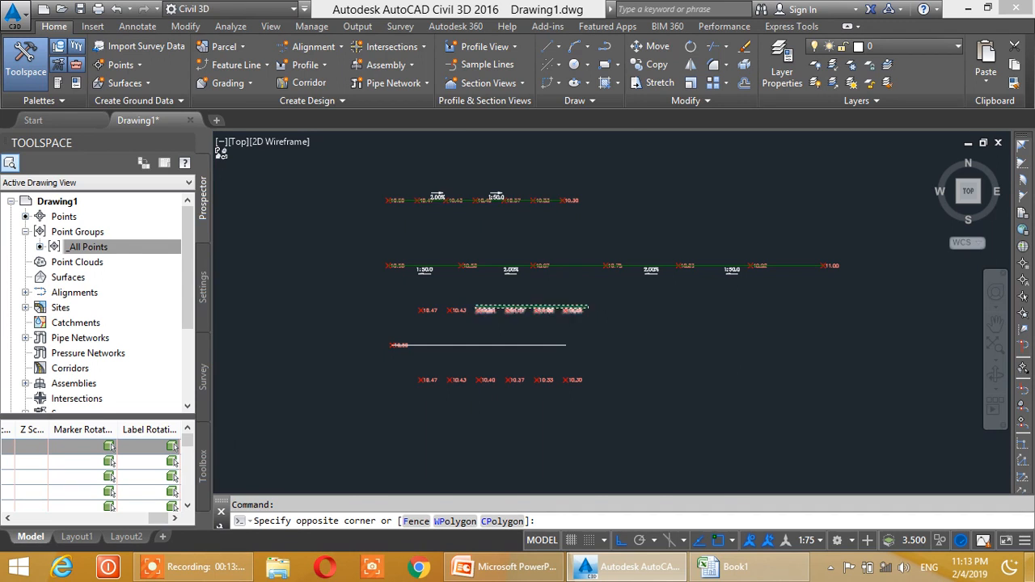
scroll(481, 299, up, 5)
click(748, 285)
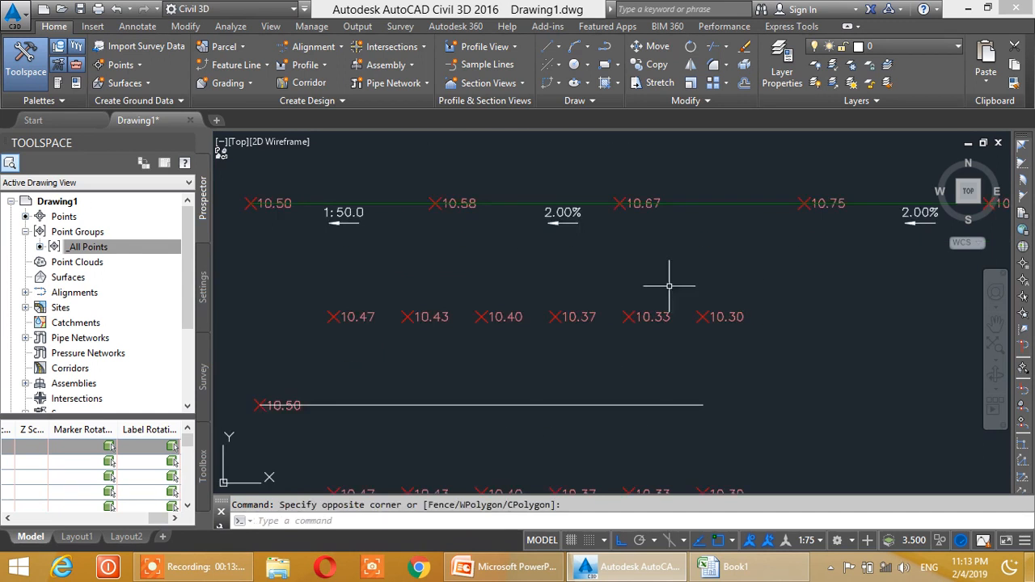
scroll(550, 308, down, 3)
middle_drag(552, 315, 534, 334)
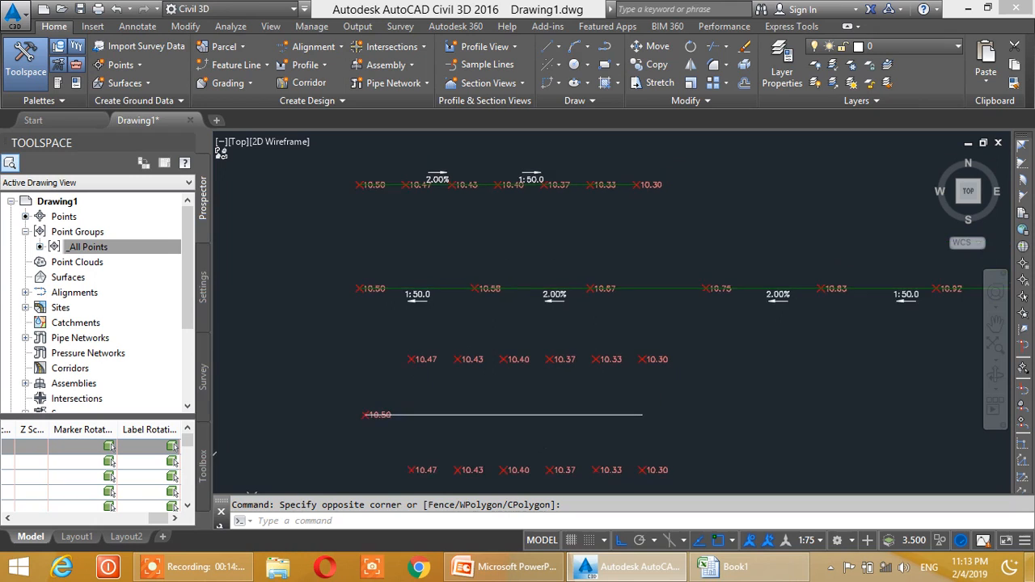